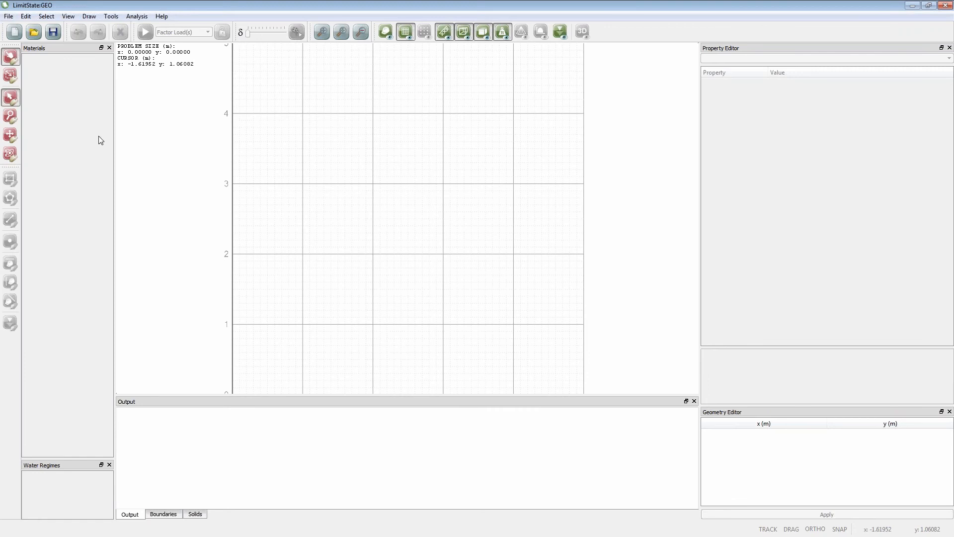
# - Import stem_wall_case_study_0.dxf with closed loops as solid geometry objects, and clear all construction lines
pyautogui.click(8, 17)
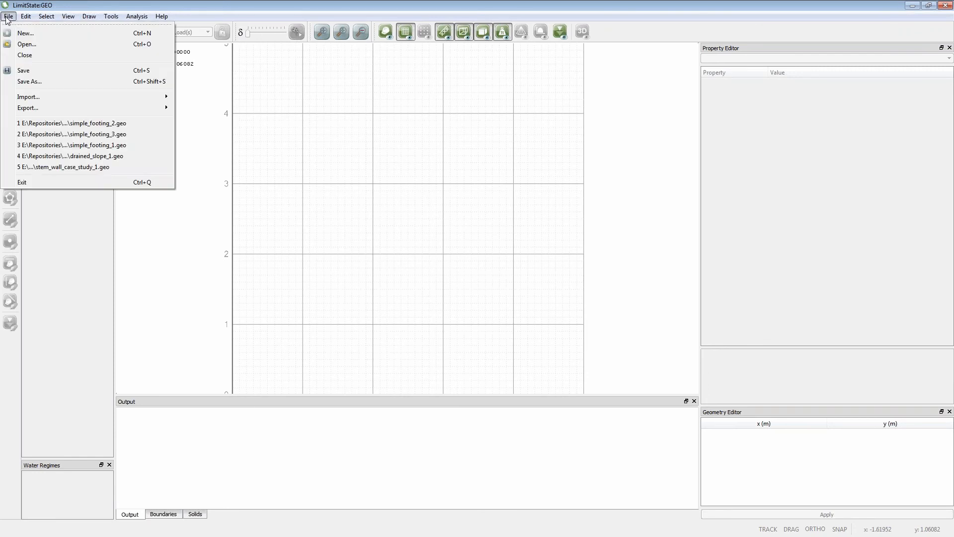
pyautogui.moveTo(32, 100)
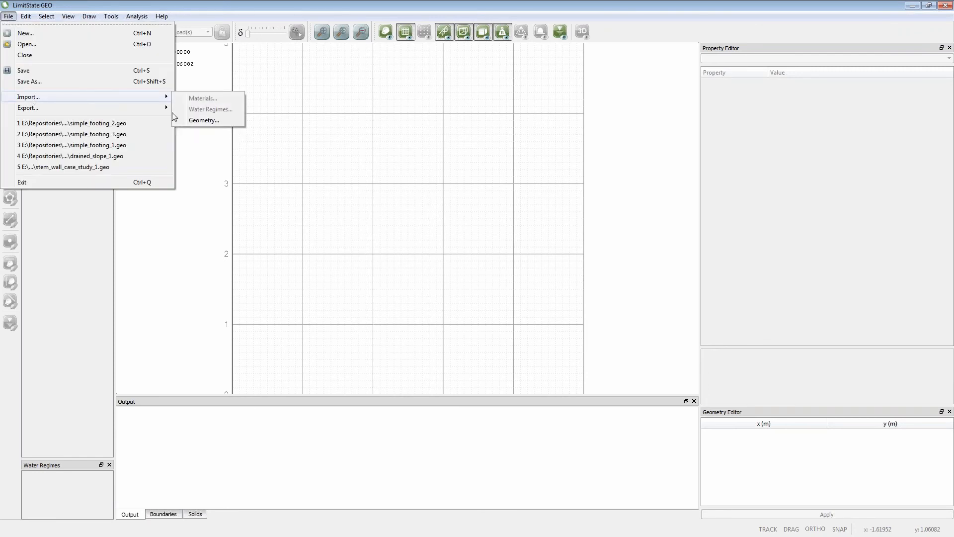
pyautogui.click(201, 120)
pyautogui.click(189, 70)
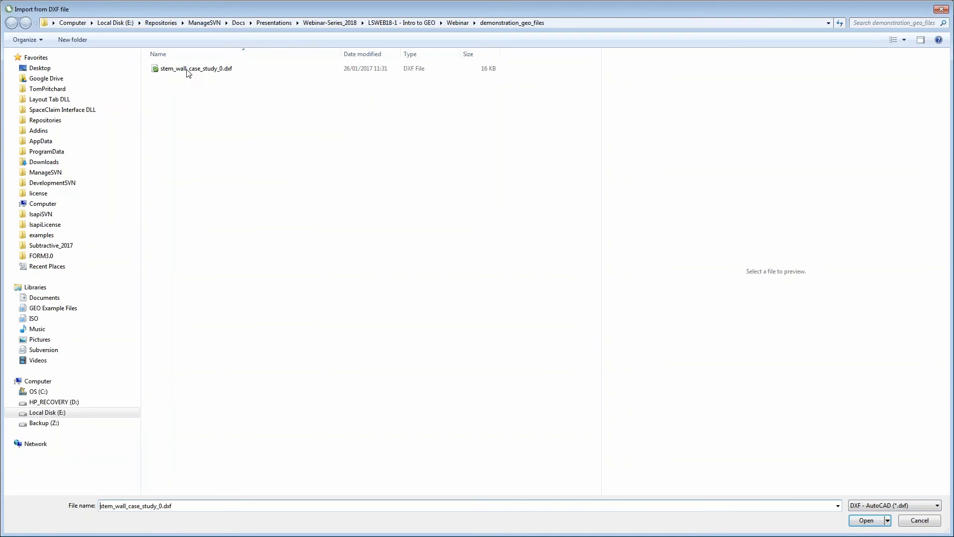
pyautogui.click(856, 520)
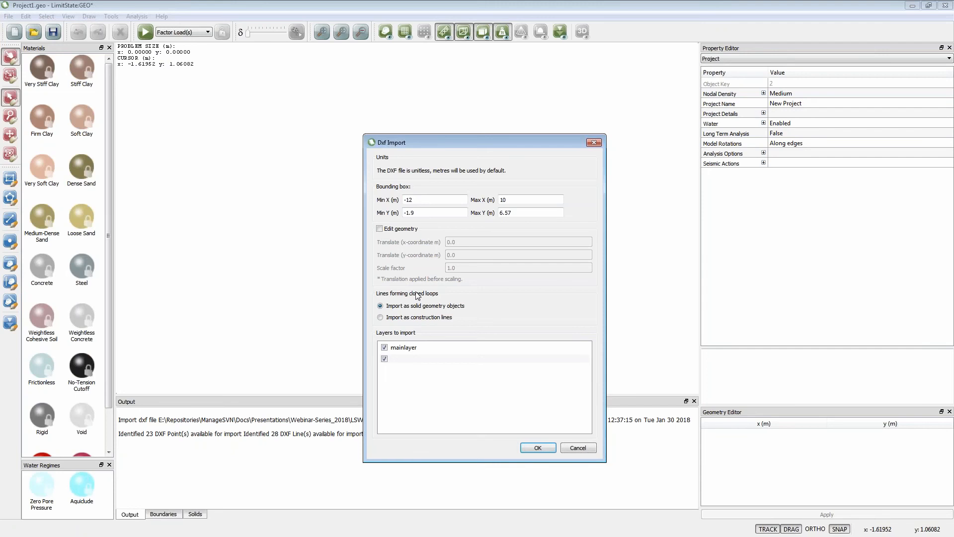
pyautogui.click(531, 450)
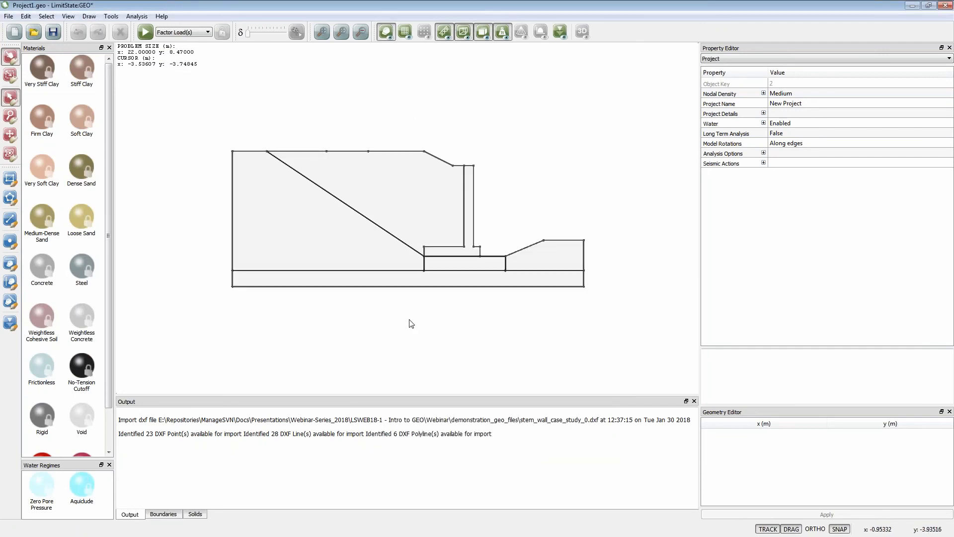
pyautogui.rightClick(577, 116)
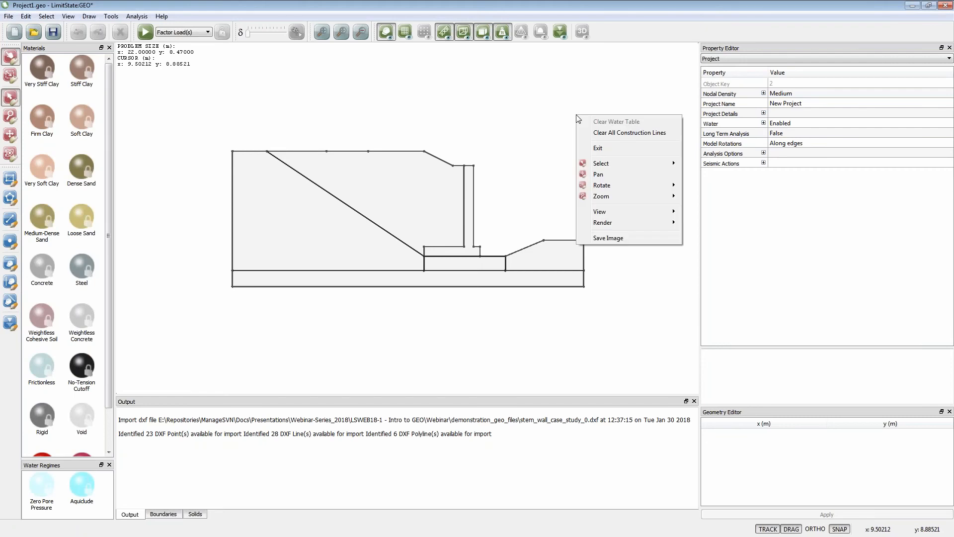
pyautogui.click(608, 132)
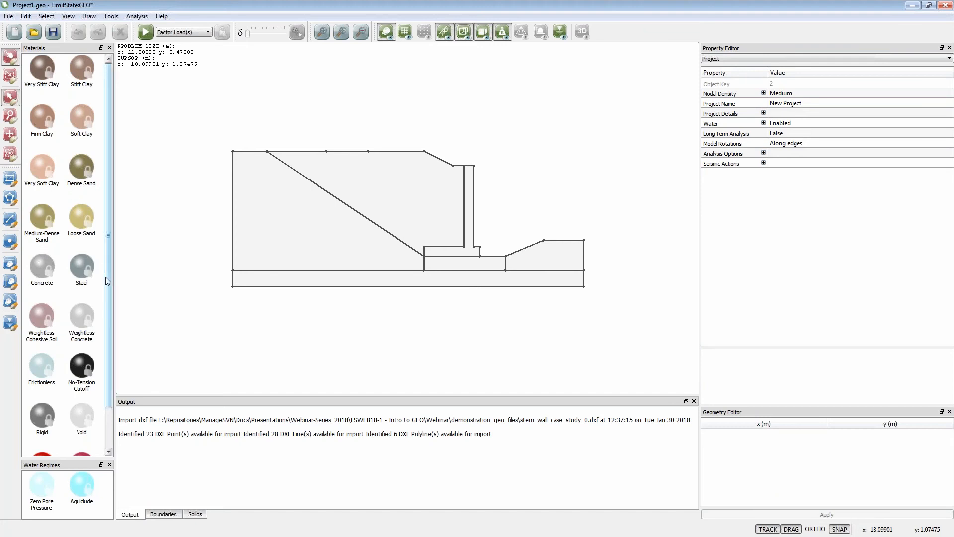
# - Assign Very Stiff Clay to the base layer, Firm Clay to the four soil zones above it, and Concrete to the stem wall
pyautogui.moveTo(108, 288)
pyautogui.mouseDown()
pyautogui.moveTo(109, 335)
pyautogui.moveTo(109, 289)
pyautogui.mouseUp()
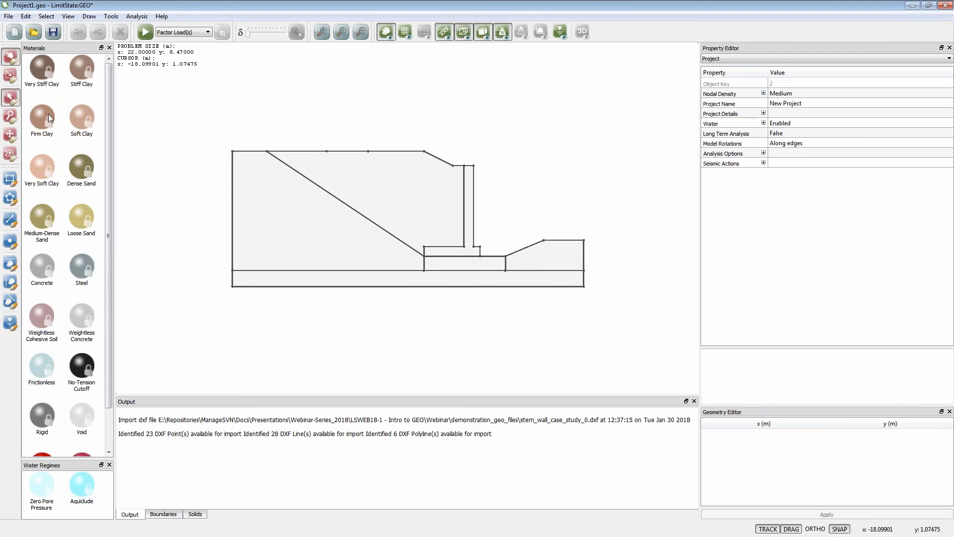
pyautogui.click(41, 70)
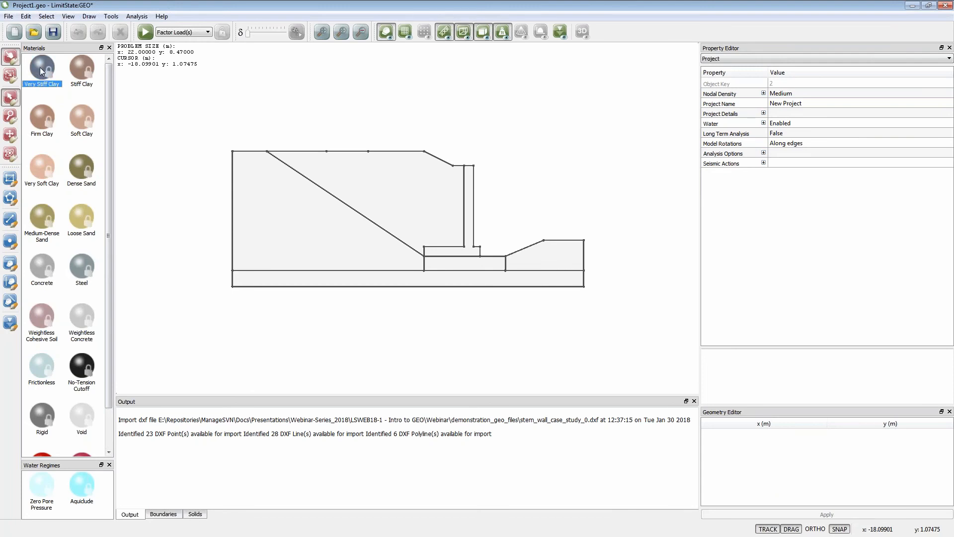
pyautogui.moveTo(41, 71); pyautogui.dragTo(310, 275)
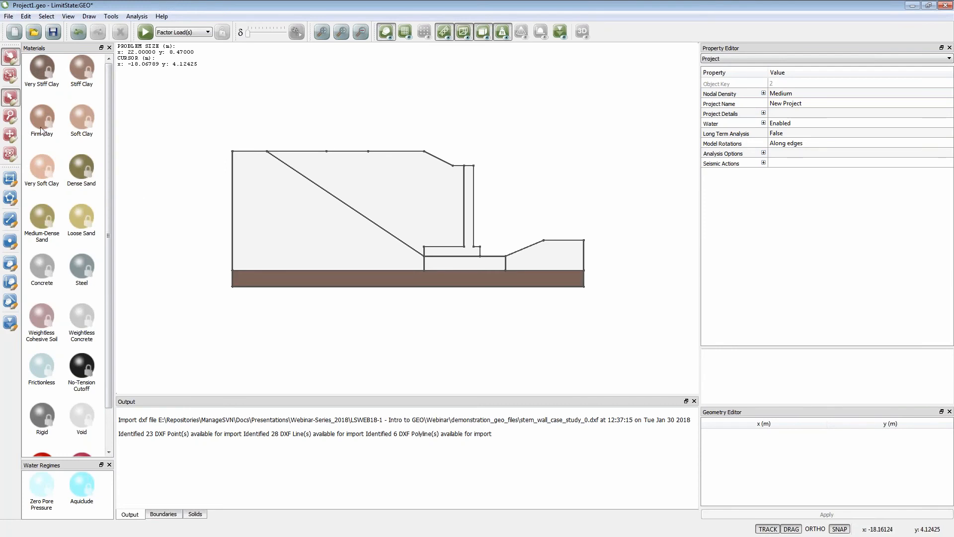
pyautogui.moveTo(42, 111); pyautogui.dragTo(246, 213)
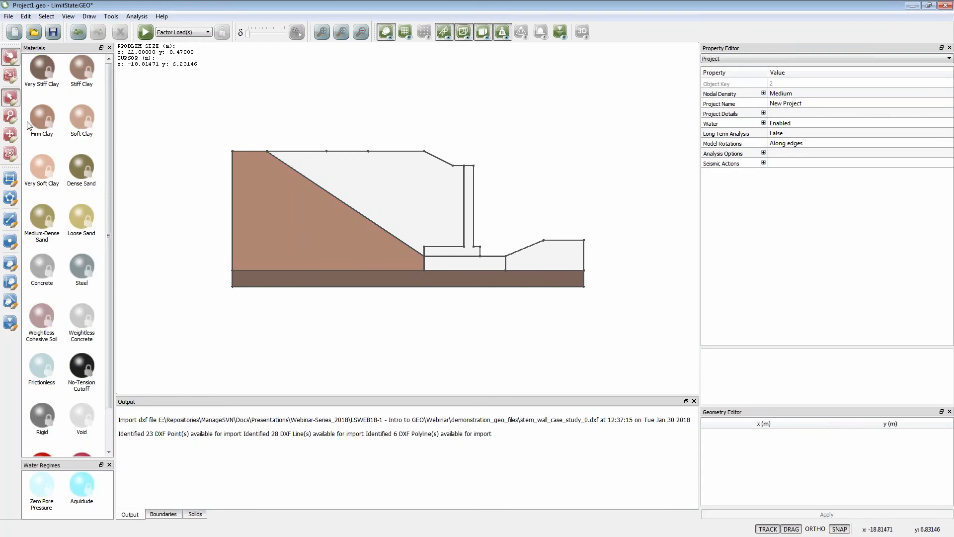
pyautogui.moveTo(38, 121); pyautogui.dragTo(359, 165)
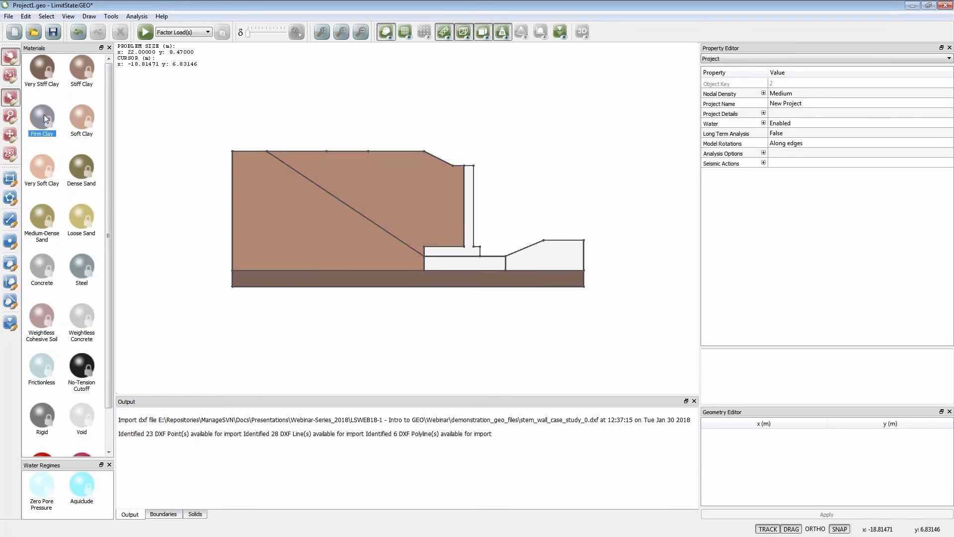
pyautogui.moveTo(44, 114); pyautogui.dragTo(432, 262)
pyautogui.moveTo(42, 117); pyautogui.dragTo(526, 267)
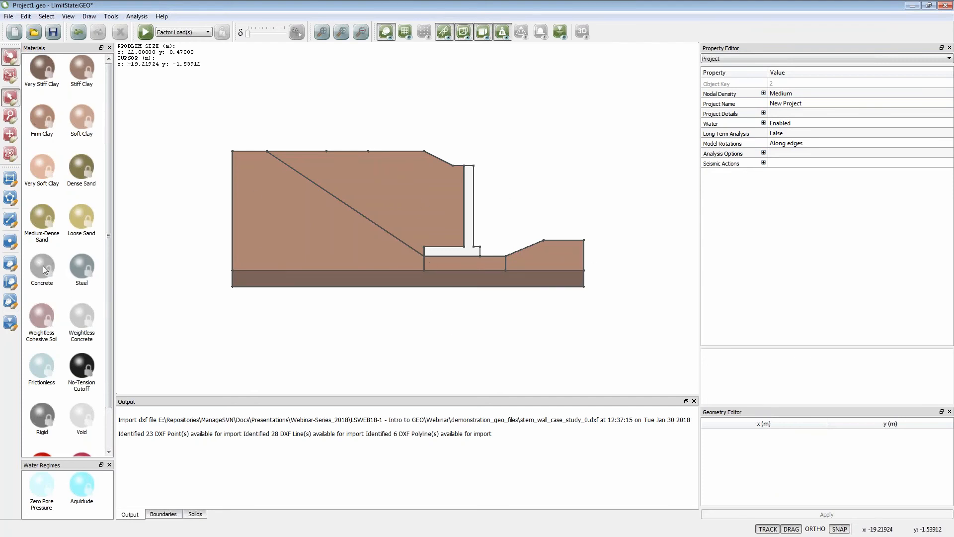
pyautogui.moveTo(44, 269); pyautogui.dragTo(450, 253)
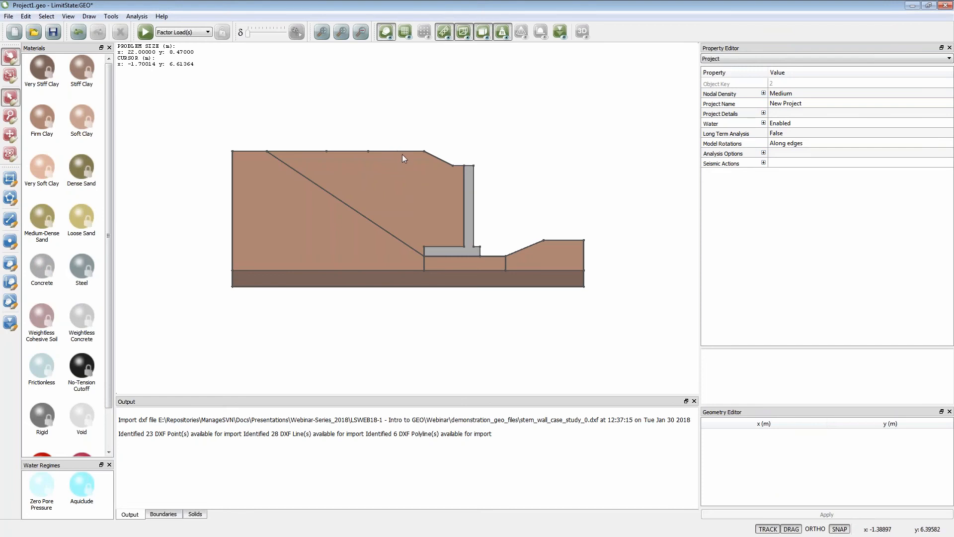
# - Apply an accidental normal load of 10 kN/m² to the ground surface boundary just behind the slope crest
pyautogui.scroll(2, 397, 150)
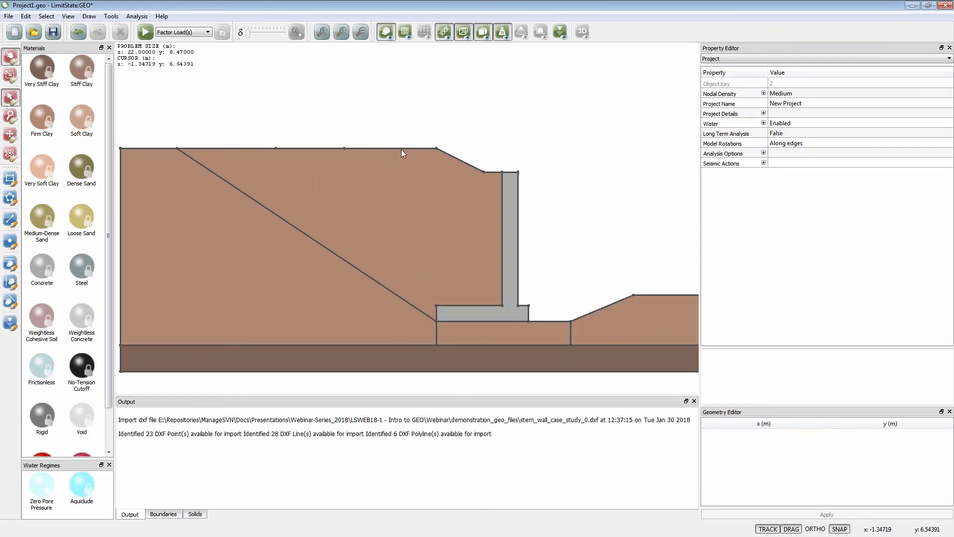
pyautogui.click(401, 149)
pyautogui.click(401, 148)
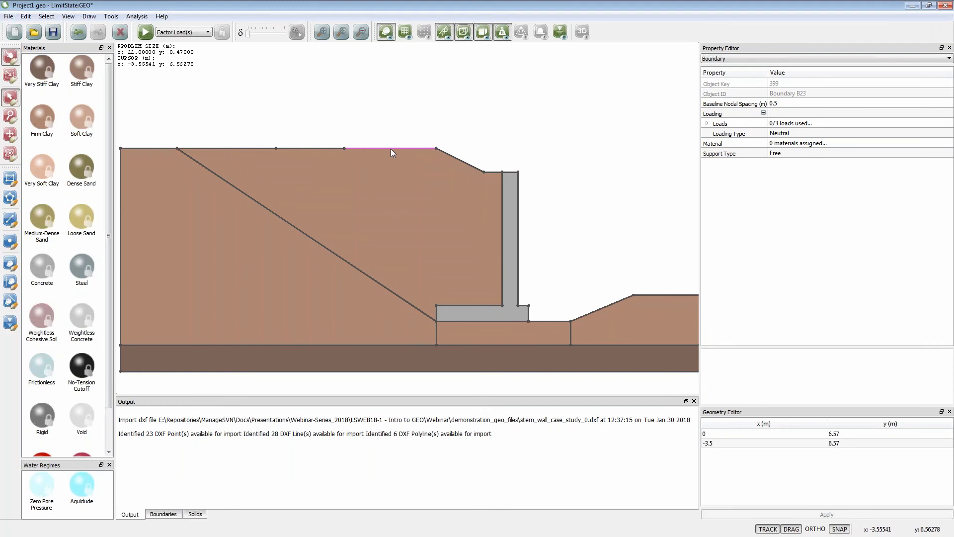
pyautogui.click(708, 124)
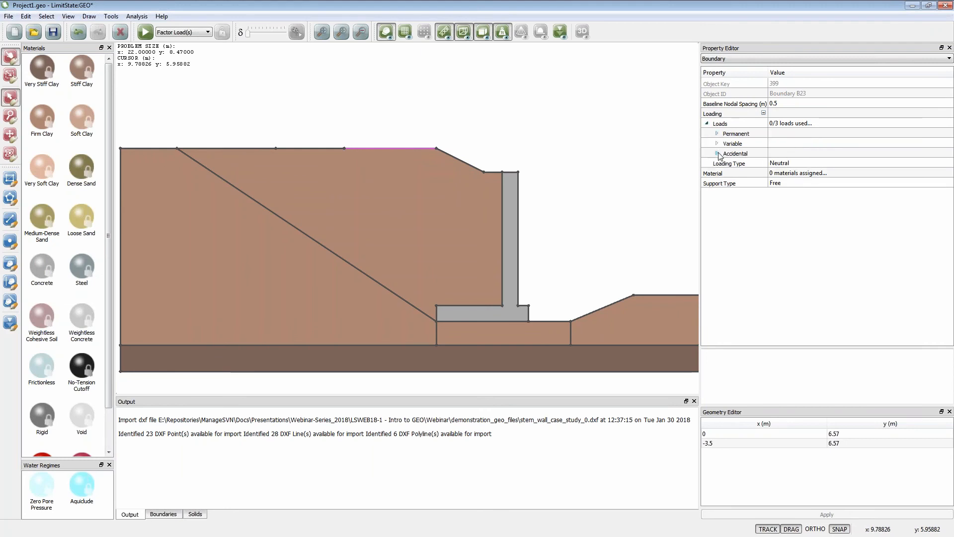
pyautogui.click(719, 155)
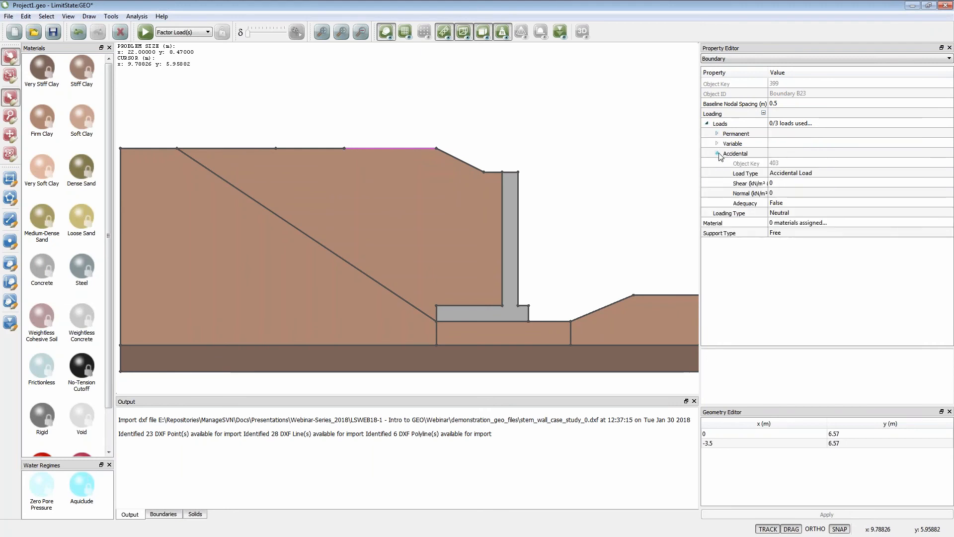
pyautogui.click(786, 193)
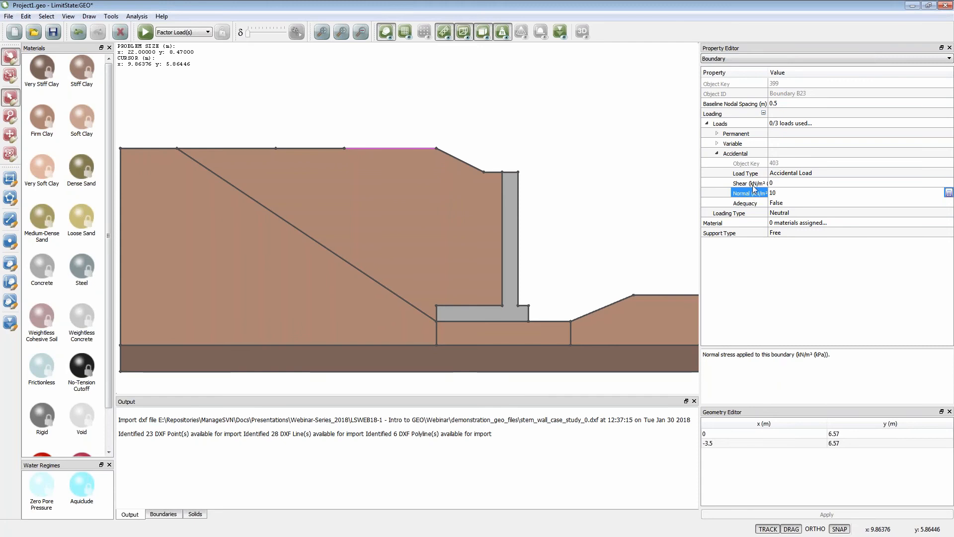
pyautogui.click(717, 153)
# - Set the variable normal load on the surface boundary behind the slope crest to 10 kN/m²
pyautogui.click(717, 143)
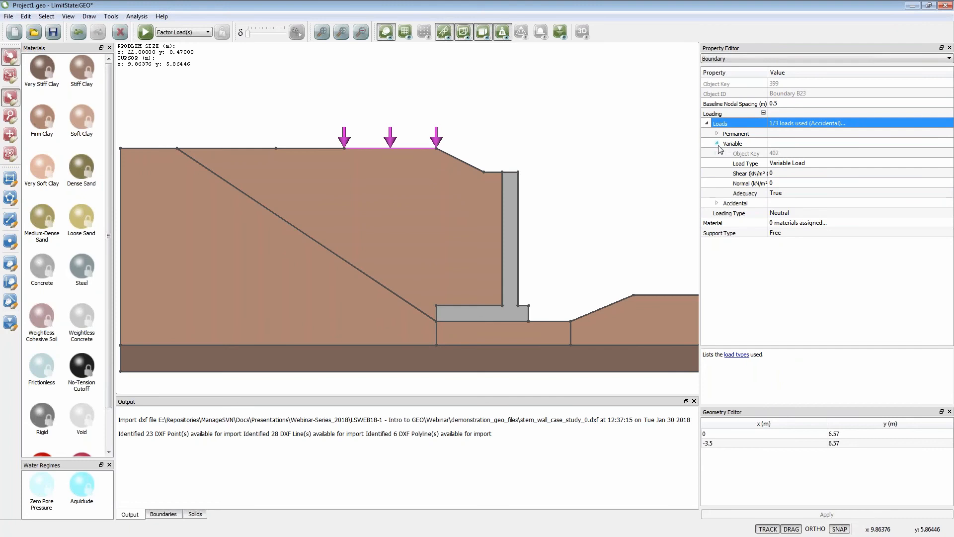
pyautogui.click(772, 183)
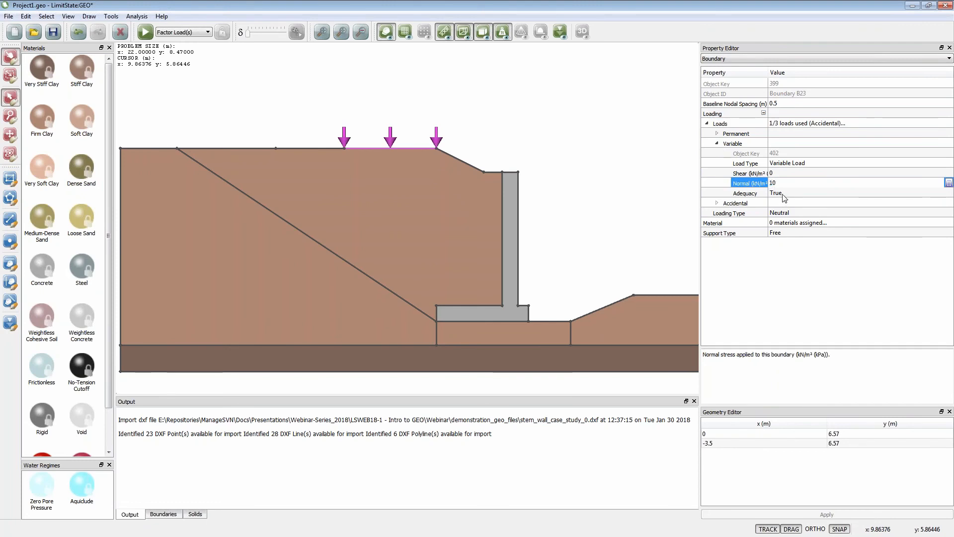
pyautogui.click(784, 198)
pyautogui.click(739, 184)
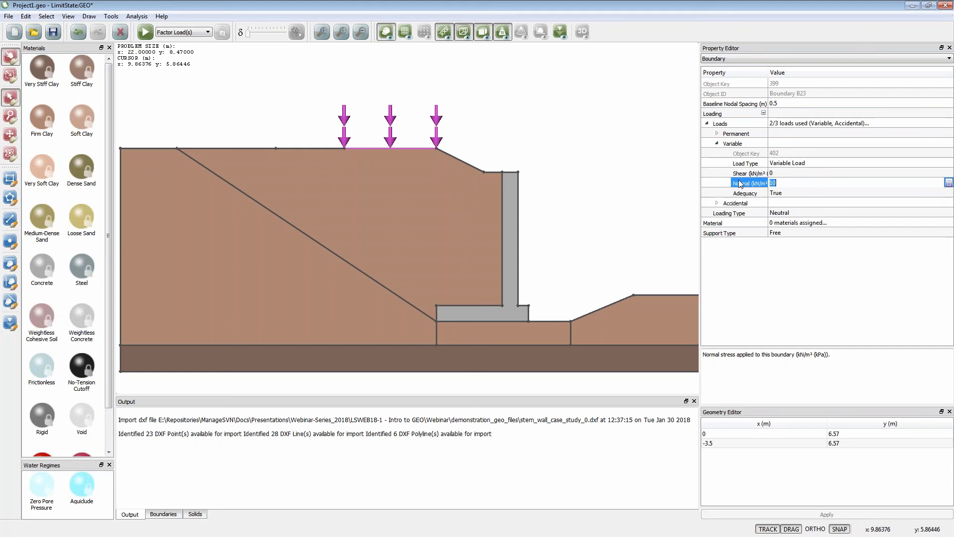
# - Reset the accidental normal load on the same surface boundary to 0 and deselect it
pyautogui.click(717, 203)
pyautogui.click(780, 242)
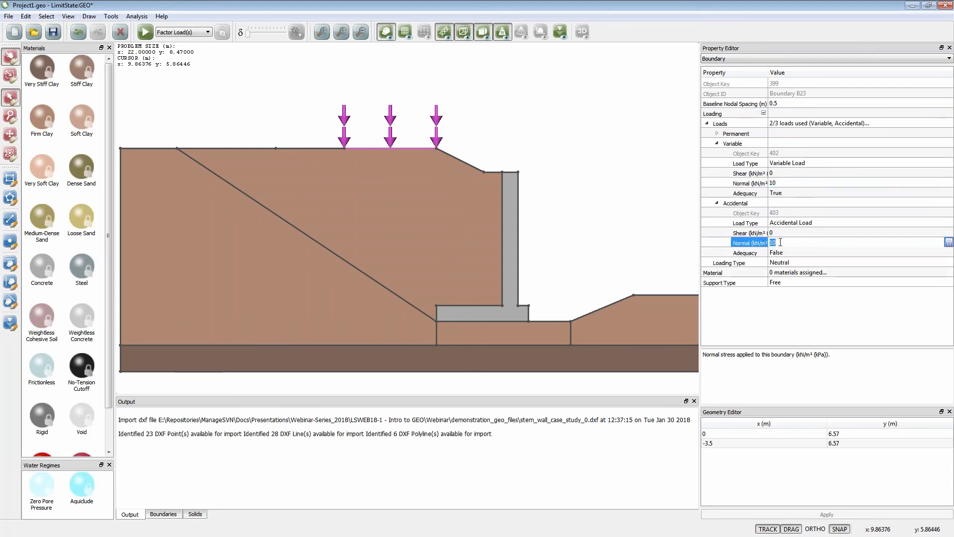
pyautogui.write('0')
pyautogui.click(810, 323)
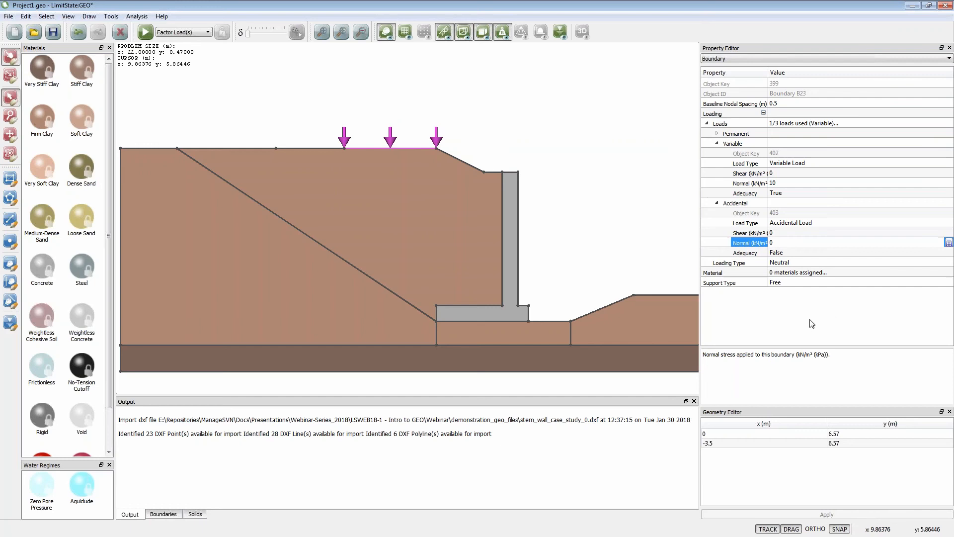
pyautogui.click(585, 212)
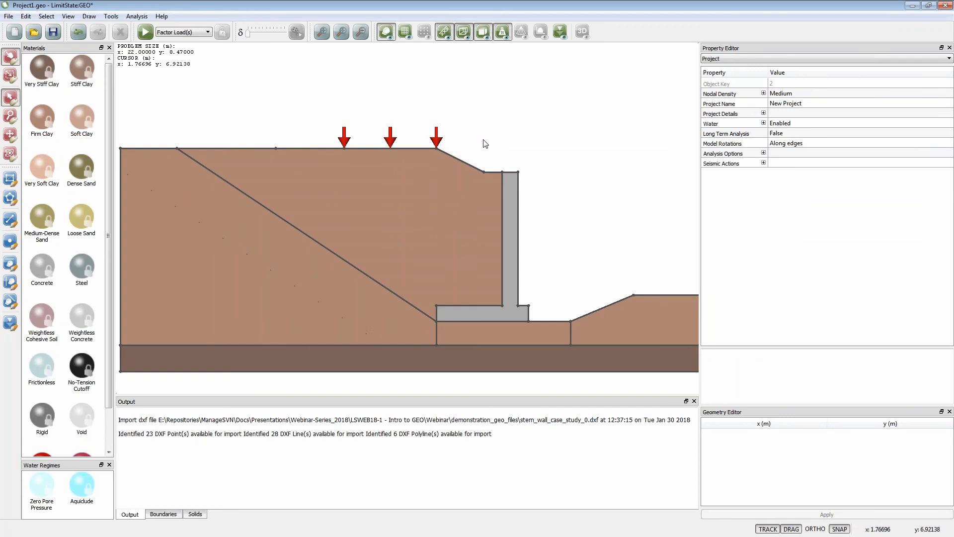
# - Try to solve the model with Factor Load(s), check the diagnostics for errors, and close them
pyautogui.scroll(-1, 481, 143)
pyautogui.click(145, 34)
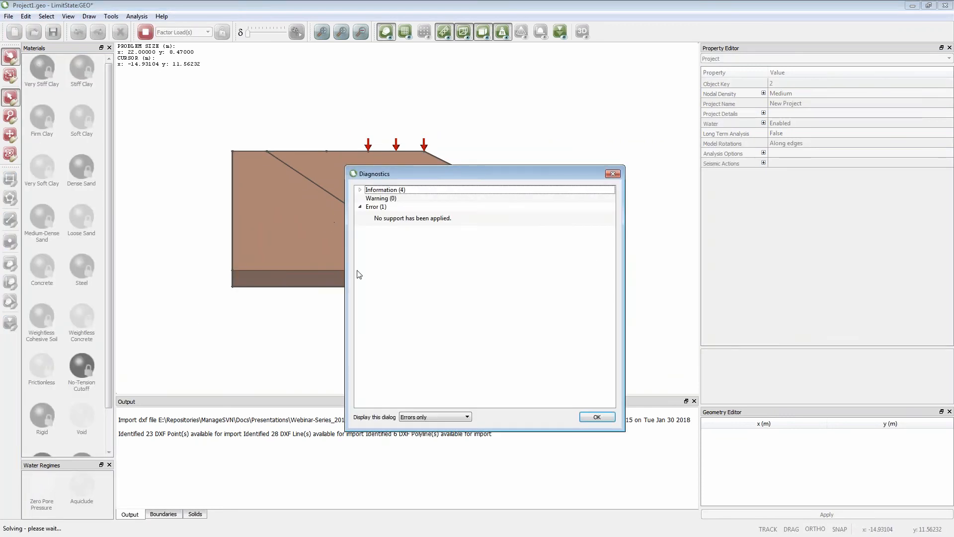
pyautogui.moveTo(391, 177); pyautogui.dragTo(536, 125)
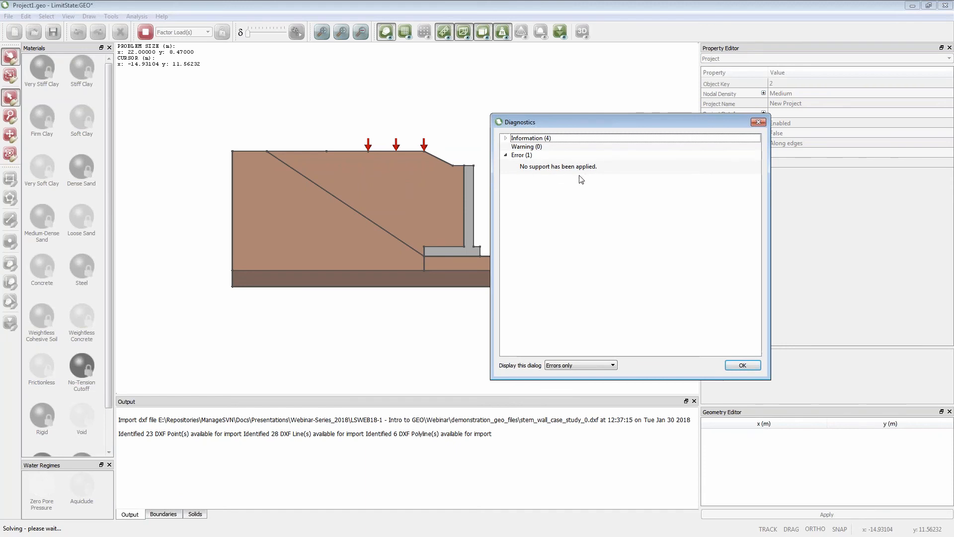
pyautogui.click(742, 366)
# - Set the support type to Fixed for both left-side boundaries and the bottom boundary of the model
pyautogui.scroll(1, 237, 249)
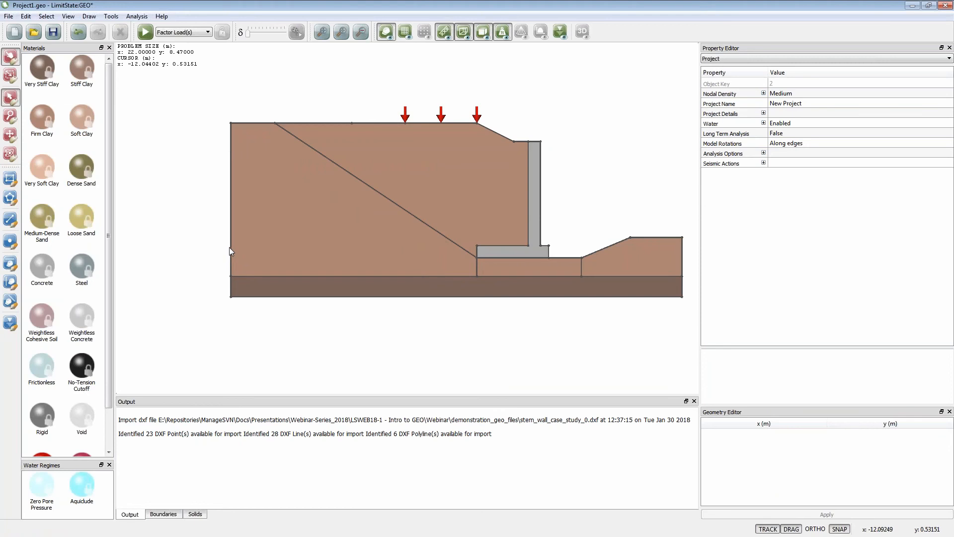
pyautogui.scroll(2, 228, 246)
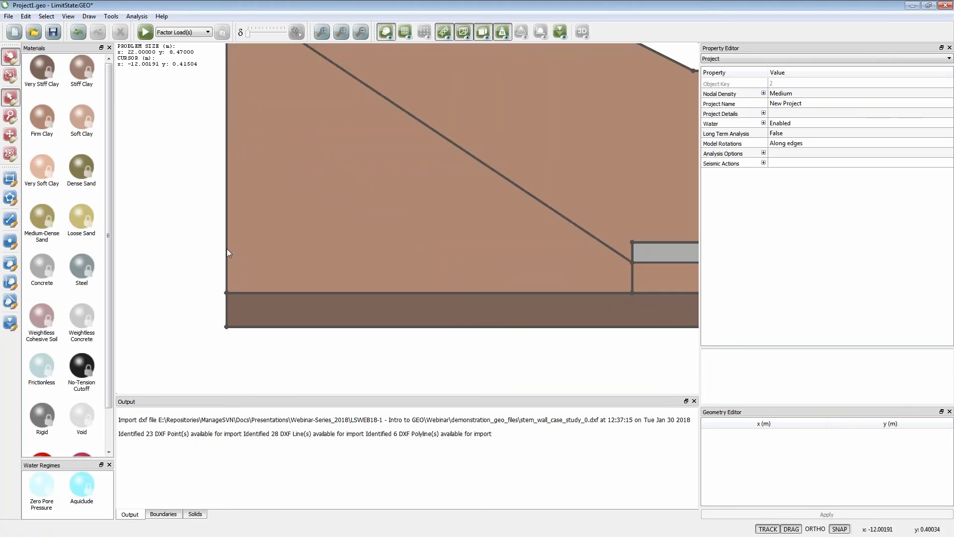
pyautogui.click(227, 253)
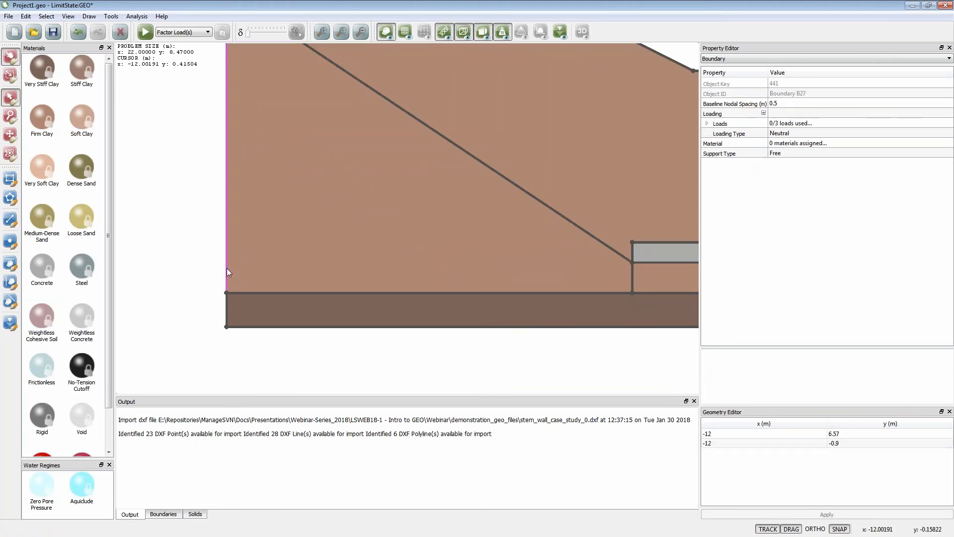
pyautogui.keyDown('ctrl'); pyautogui.click(227, 311); pyautogui.keyUp('ctrl')
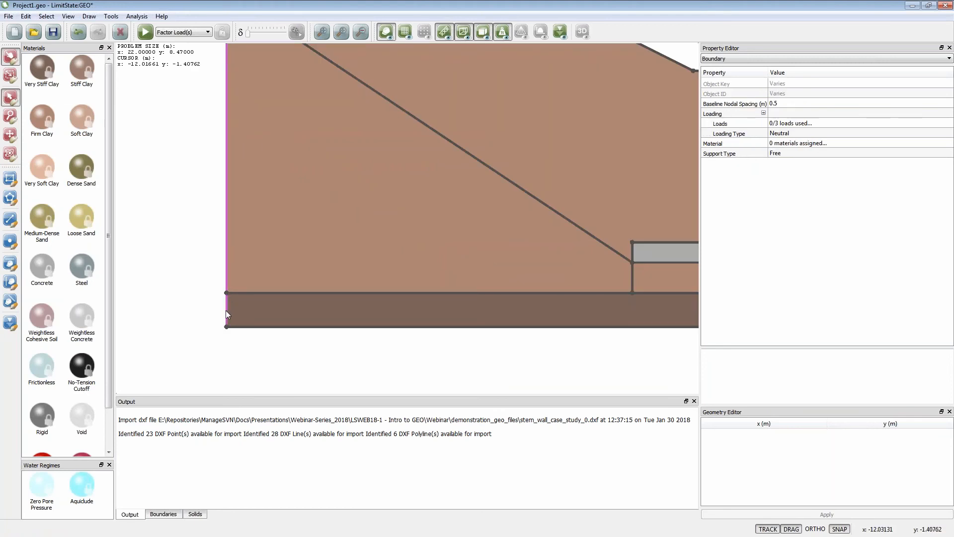
pyautogui.keyDown('ctrl'); pyautogui.click(249, 327); pyautogui.keyUp('ctrl')
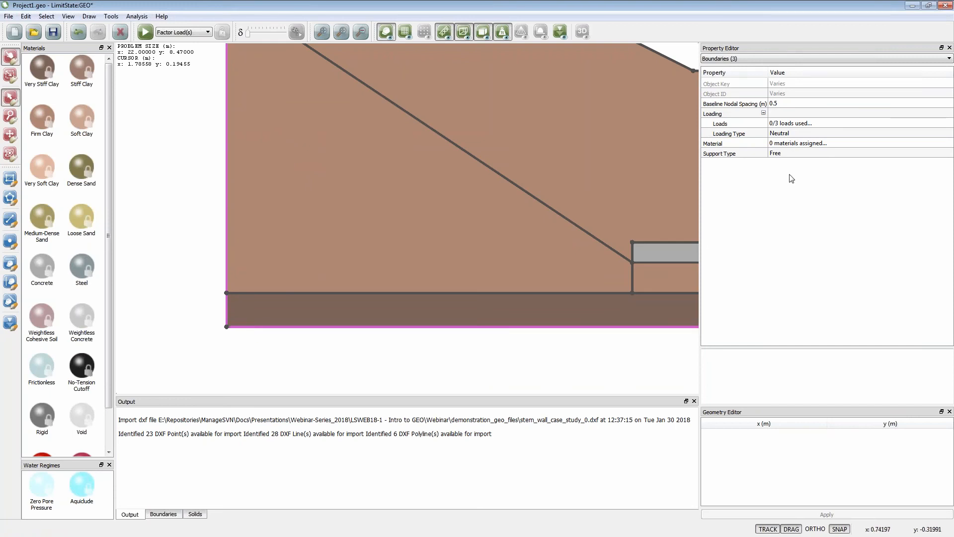
pyautogui.click(797, 155)
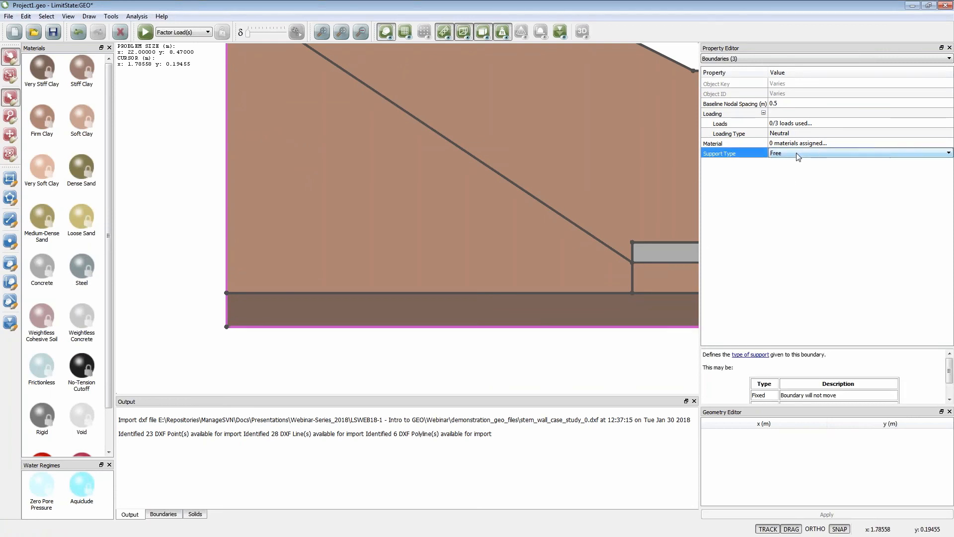
pyautogui.click(797, 156)
pyautogui.click(795, 178)
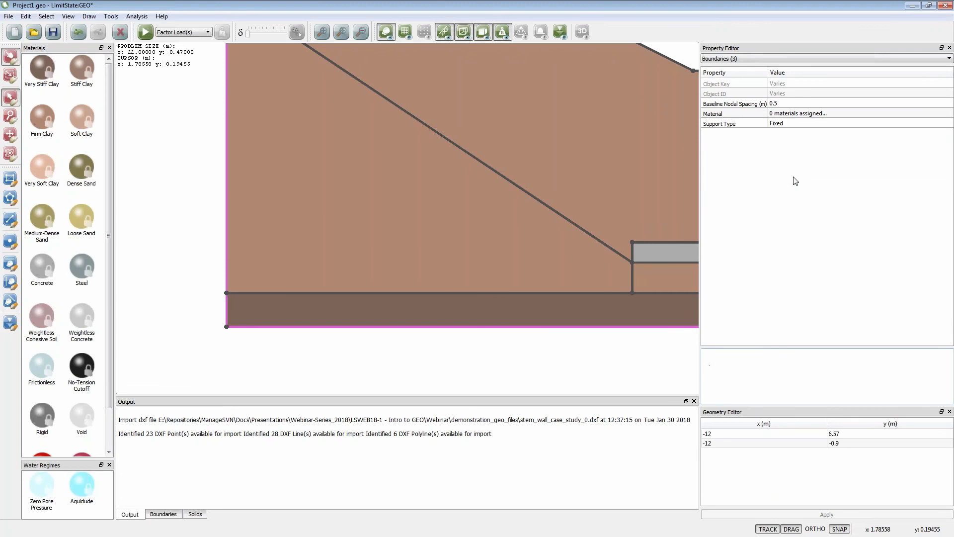
# - Set the support type to Fixed for both vertical boundaries on the model's right side
pyautogui.click(323, 32)
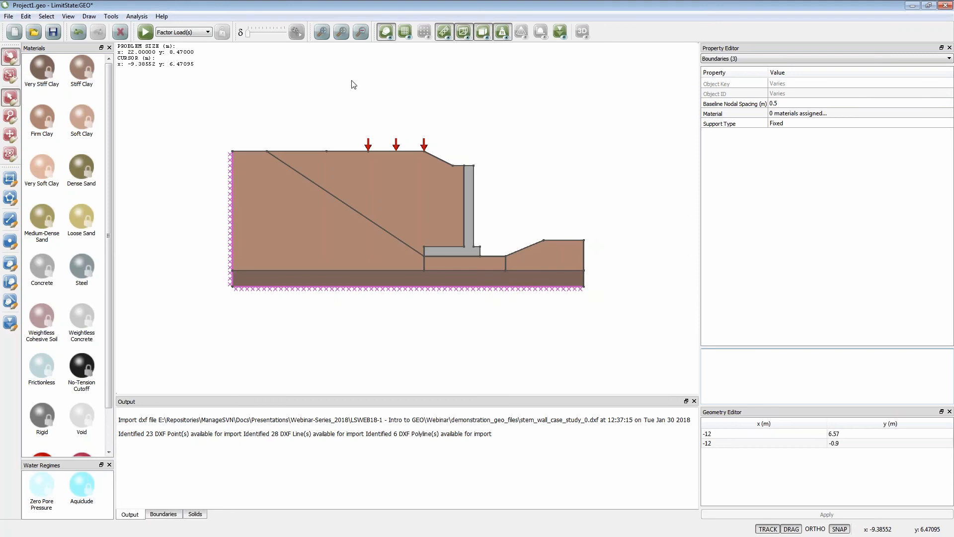
pyautogui.scroll(2, 586, 269)
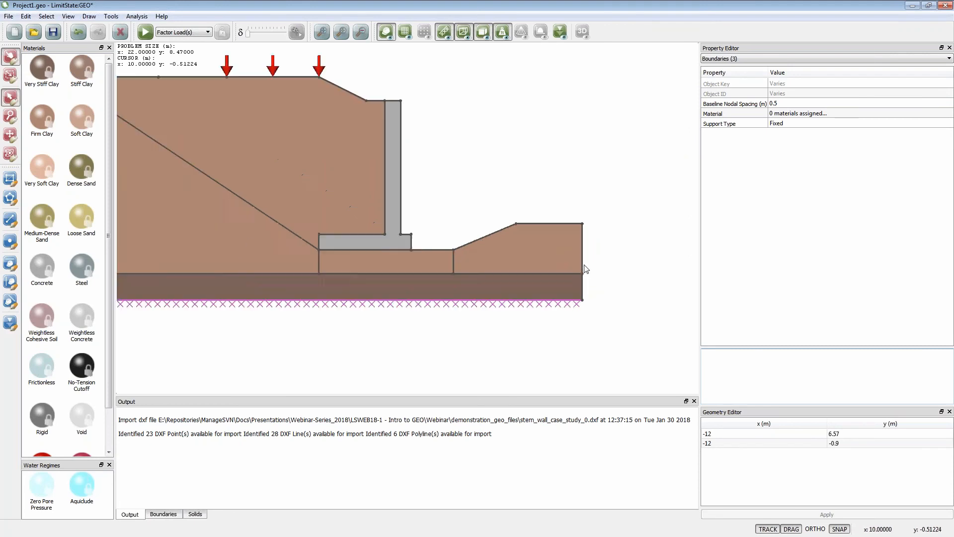
pyautogui.scroll(1, 586, 269)
pyautogui.click(582, 264)
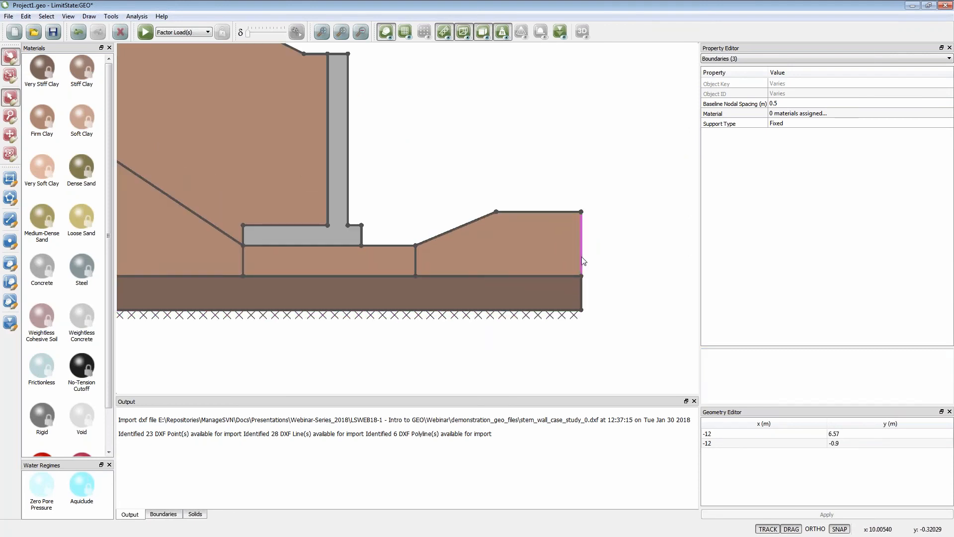
pyautogui.keyDown('shift'); pyautogui.click(583, 293); pyautogui.keyUp('shift')
pyautogui.click(777, 154)
pyautogui.click(775, 155)
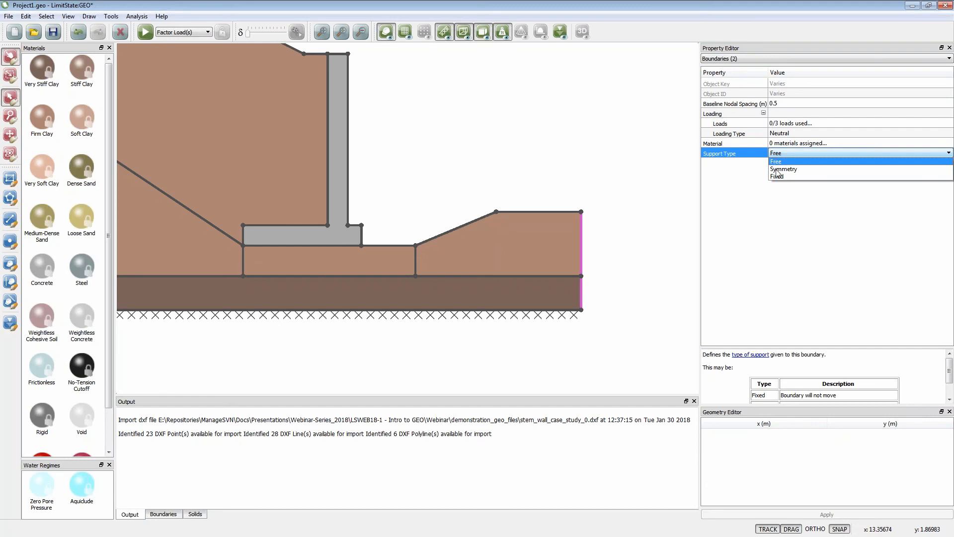
pyautogui.click(777, 176)
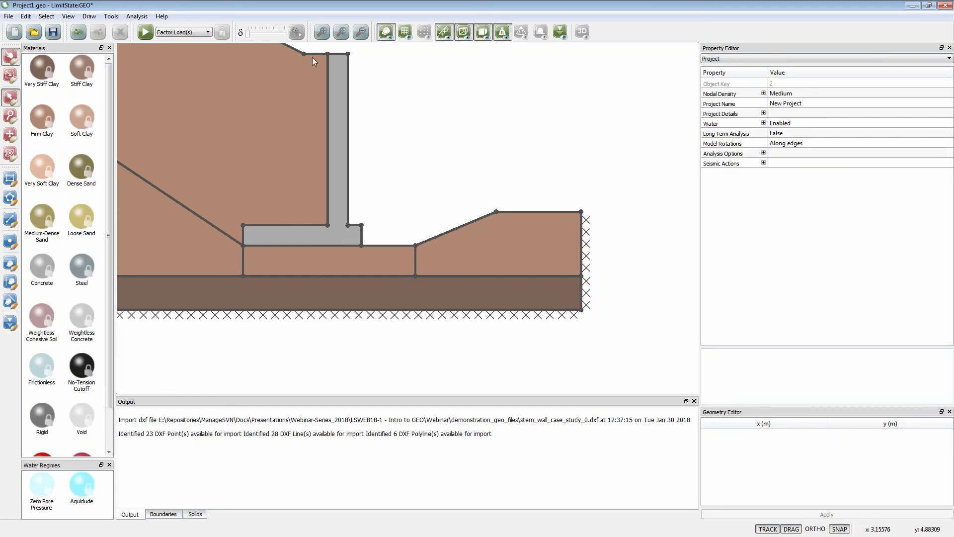
# - Solve the model with Factor Load(s), animate the collapse mechanism, and return the displacement magnification to its minimum
pyautogui.click(319, 38)
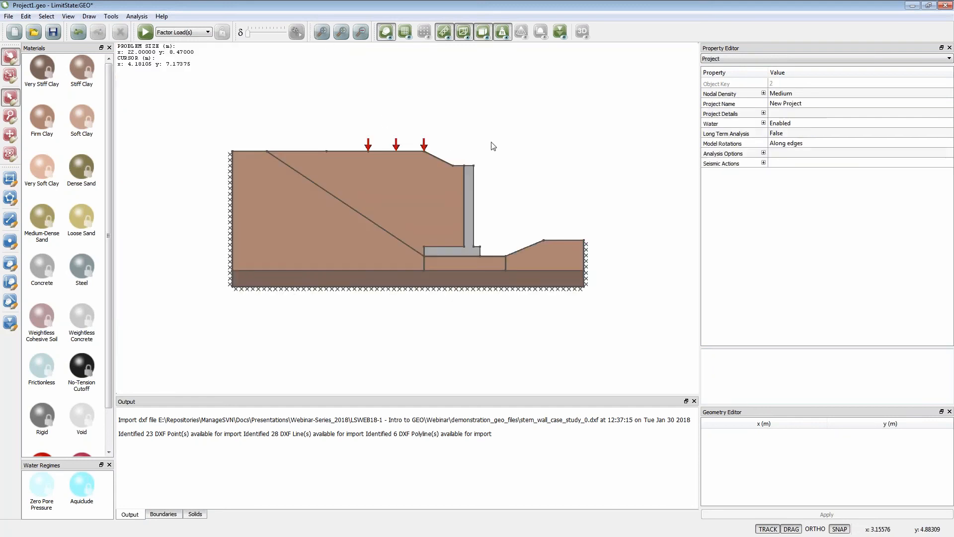
pyautogui.click(144, 33)
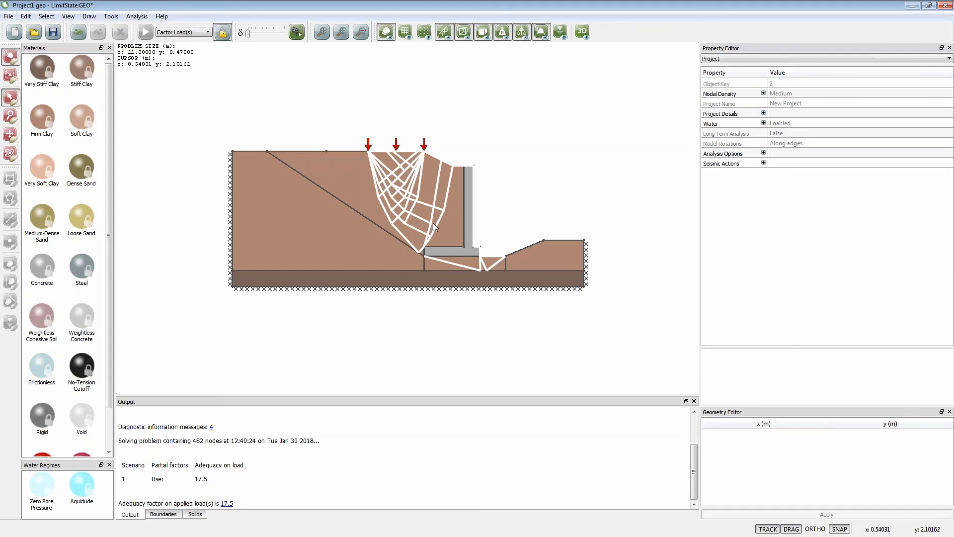
pyautogui.click(297, 33)
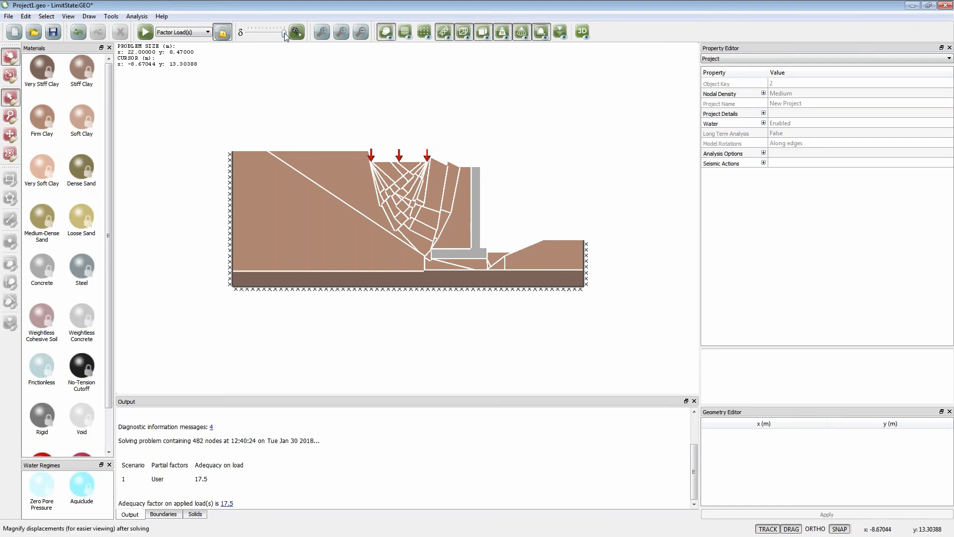
pyautogui.moveTo(284, 33); pyautogui.dragTo(248, 34)
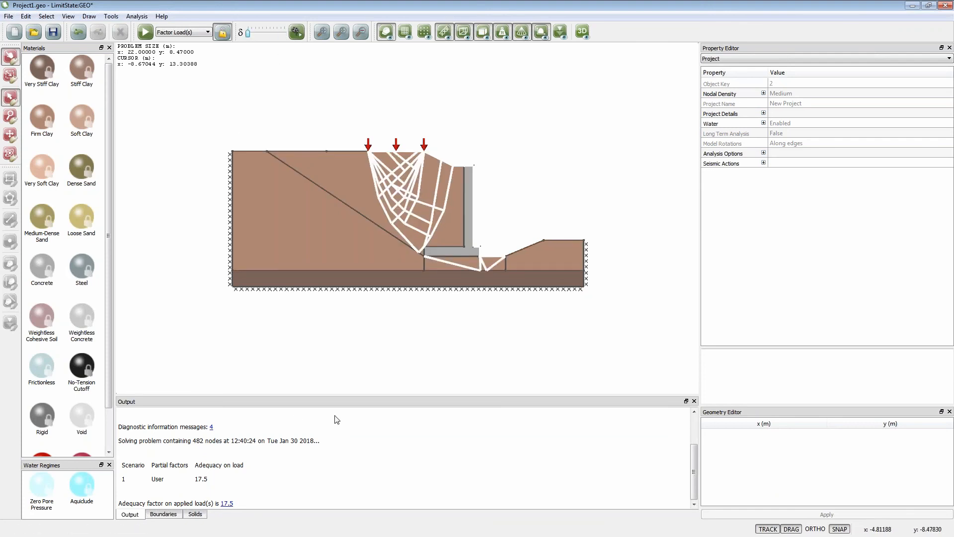
# - Examine the adequacy factor details for the applied load, including characteristic, design and collapse values, and close them
pyautogui.click(227, 504)
pyautogui.moveTo(385, 188); pyautogui.dragTo(349, 303)
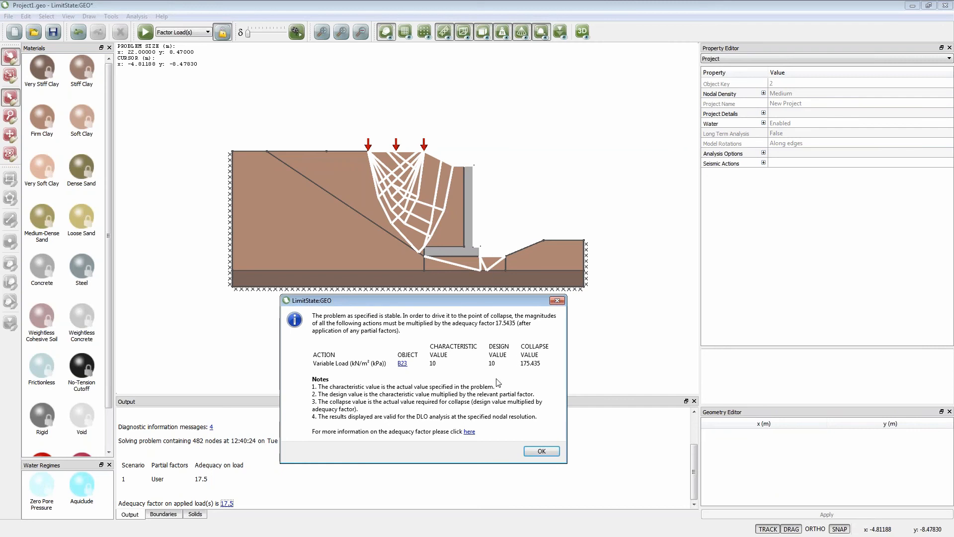
pyautogui.click(541, 451)
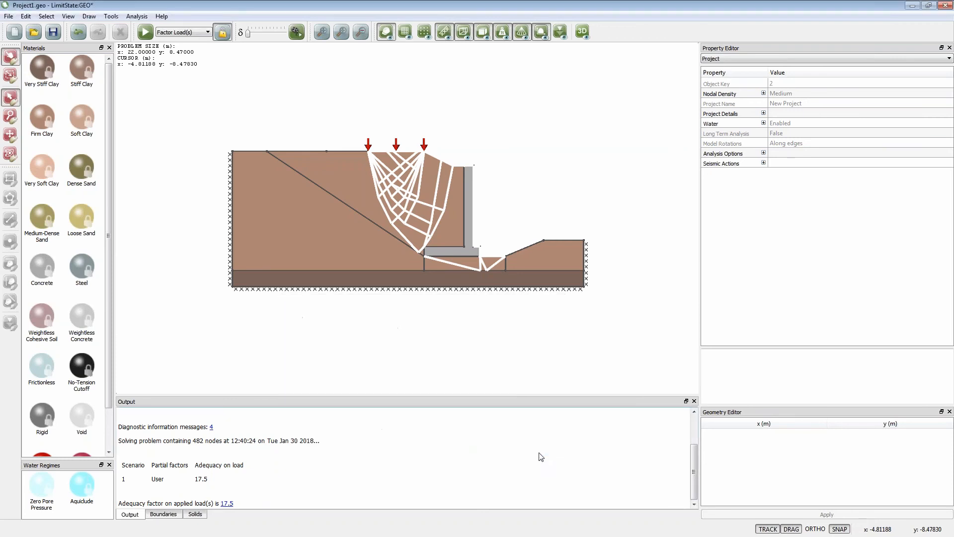
# - Unlock the solved model and open stem_wall_case_study_1.geo without saving the current project
pyautogui.click(224, 34)
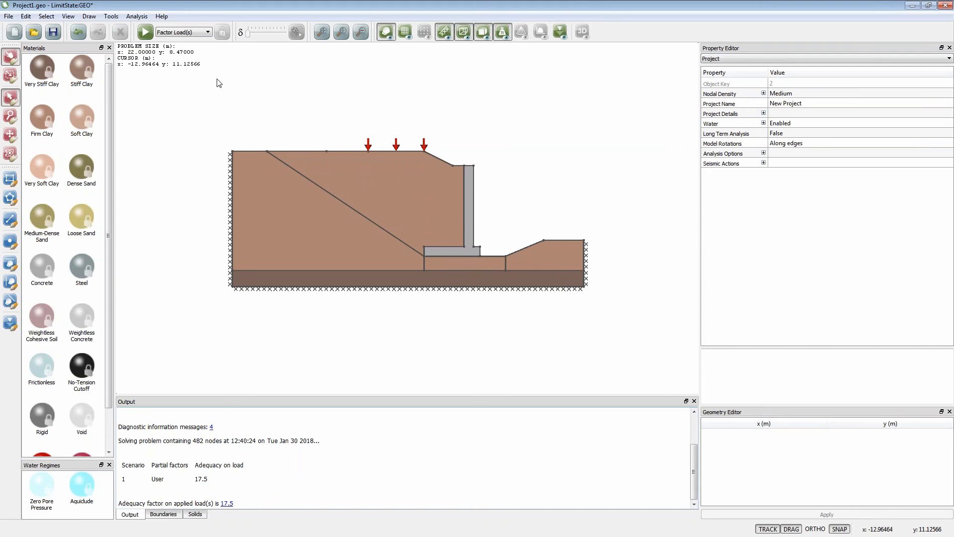
pyautogui.click(34, 33)
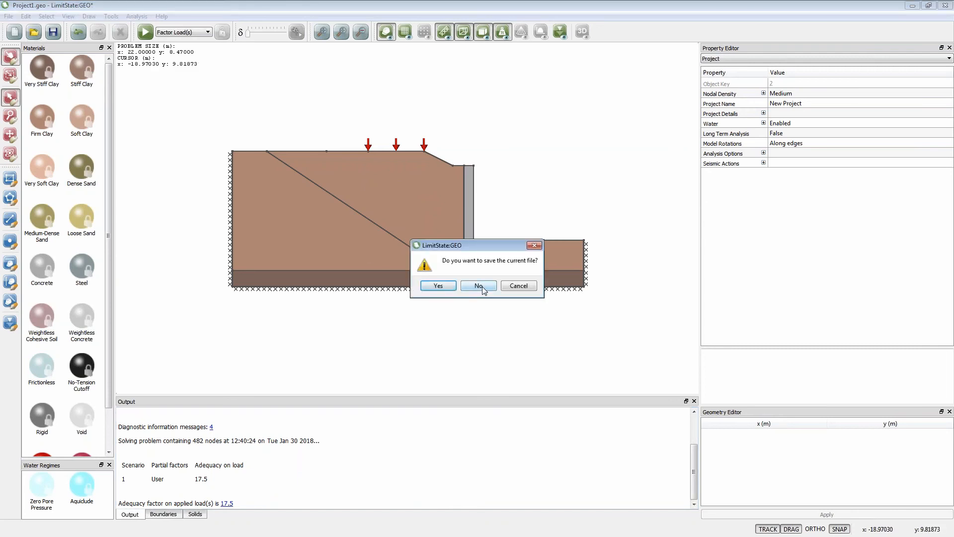
pyautogui.click(481, 286)
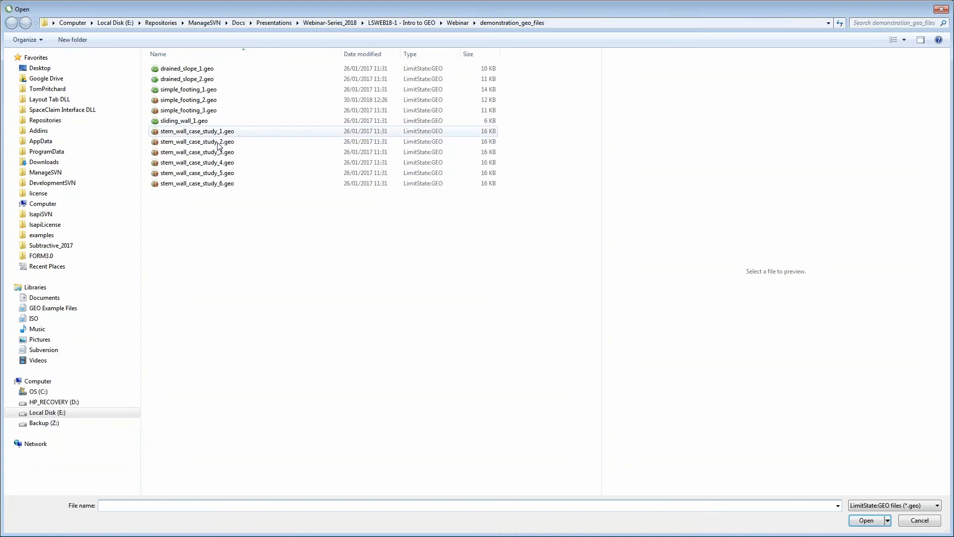
pyautogui.doubleClick(206, 132)
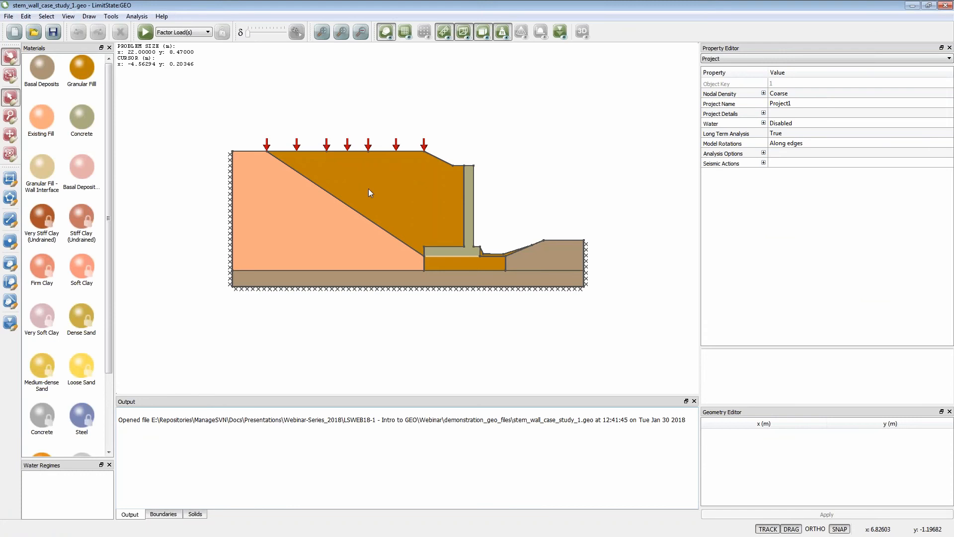
# - Inspect the material properties of the Granular Fill zone behind the wall and the adjoining Existing Fill zone
pyautogui.click(396, 191)
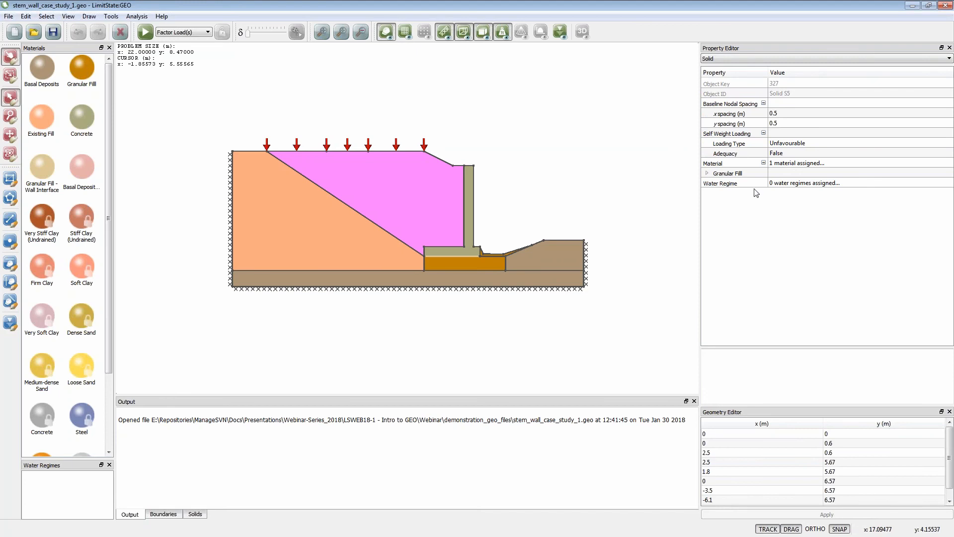
pyautogui.click(707, 174)
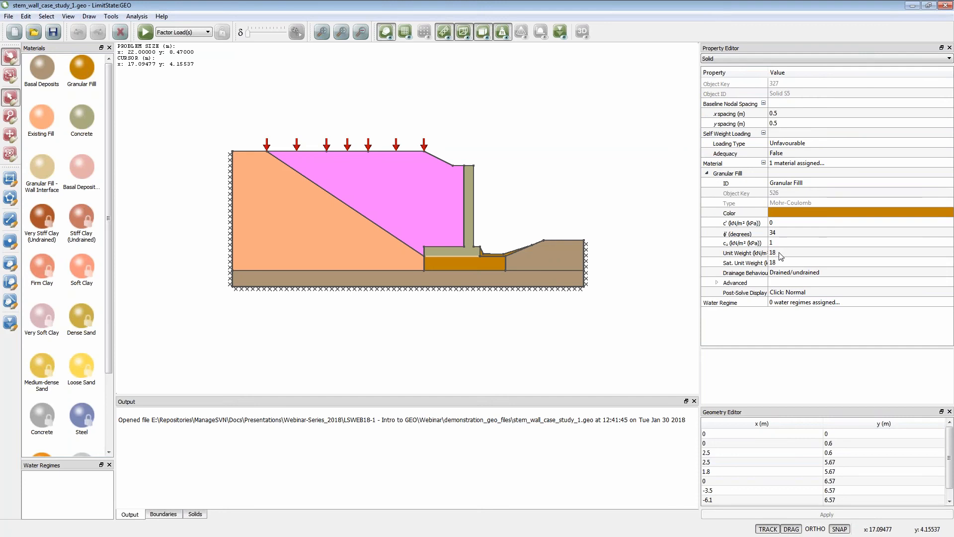
pyautogui.click(309, 242)
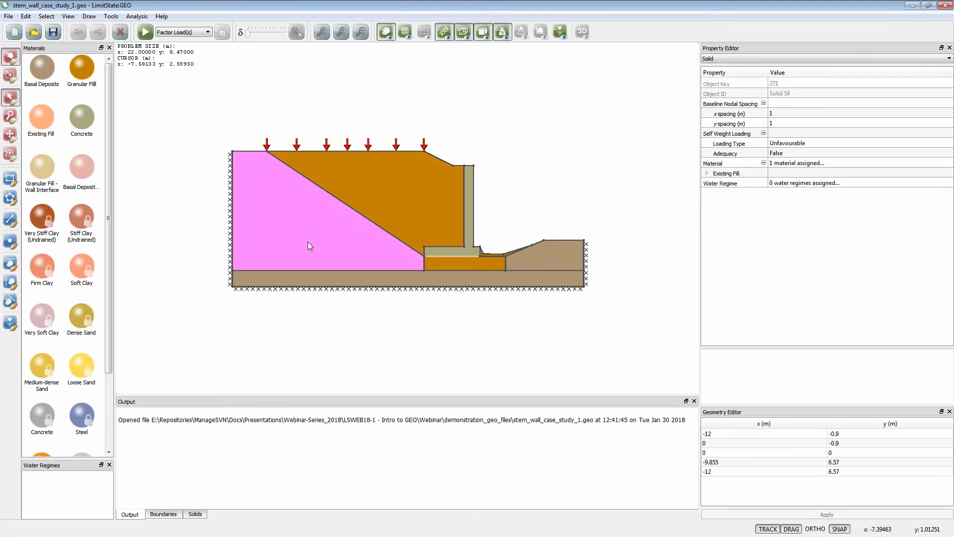
pyautogui.click(707, 174)
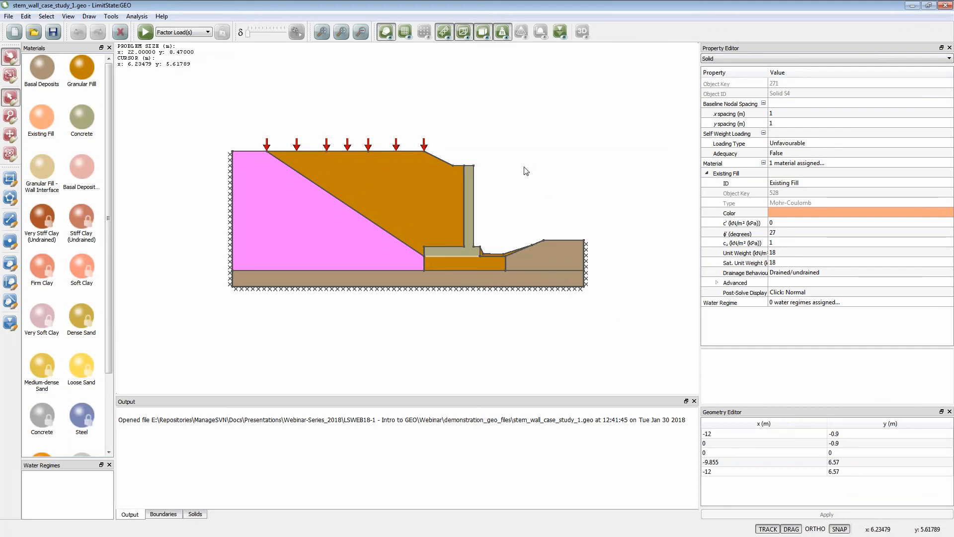
# - Inspect the variable load settings on the middle loaded boundary of the ground surface
pyautogui.click(336, 151)
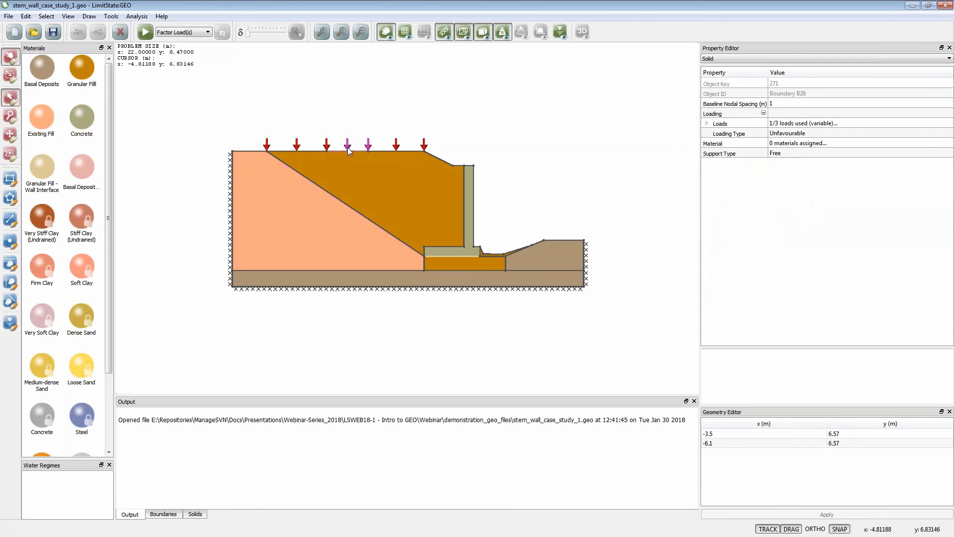
pyautogui.click(707, 123)
pyautogui.click(716, 153)
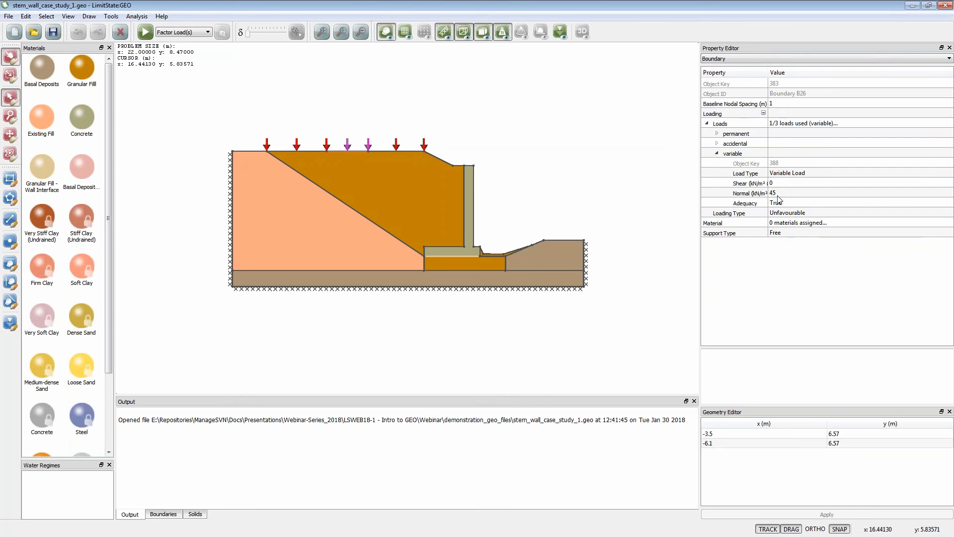
# - Inspect the Granular Fill - Wall Interface material and its parent material on the boundary beneath the wall base, and clear the selection
pyautogui.scroll(3, 460, 258)
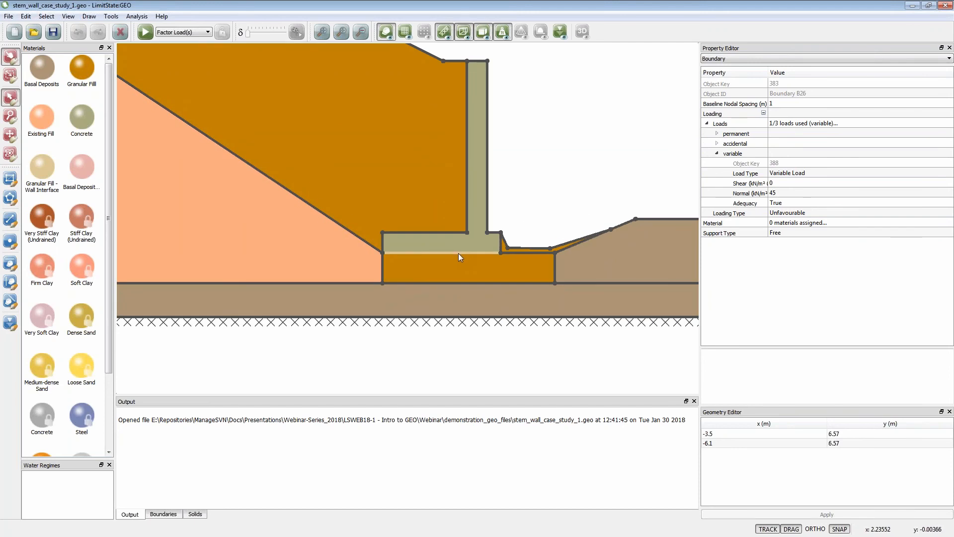
pyautogui.click(458, 253)
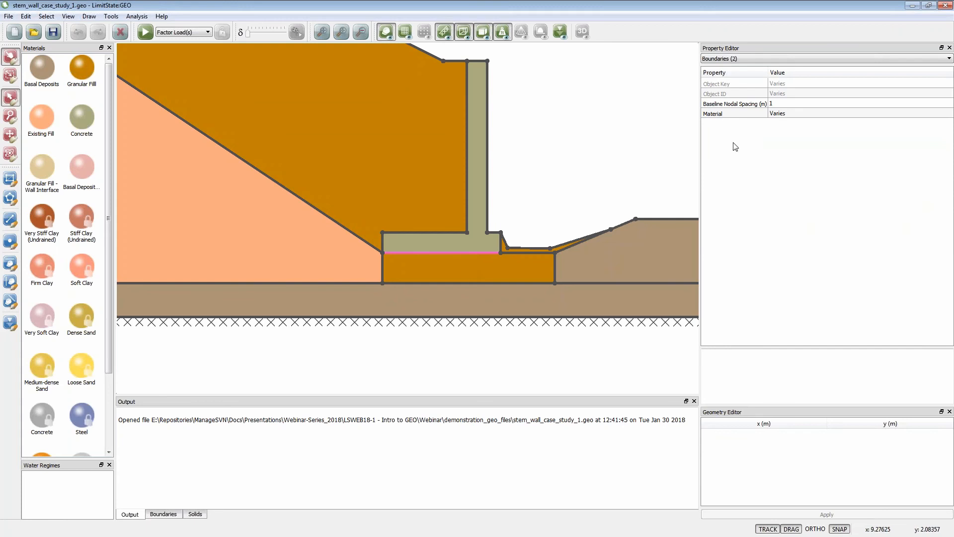
pyautogui.click(483, 252)
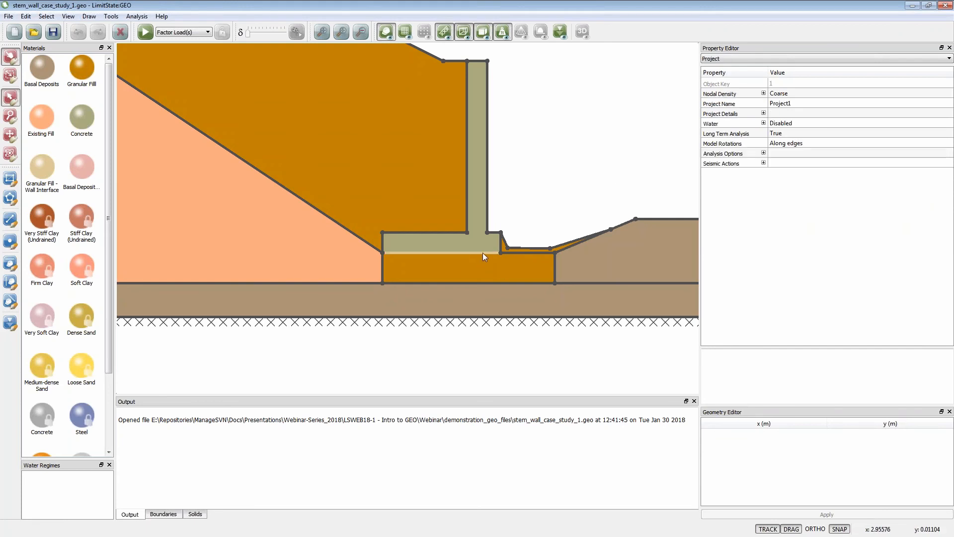
pyautogui.click(483, 253)
pyautogui.click(763, 114)
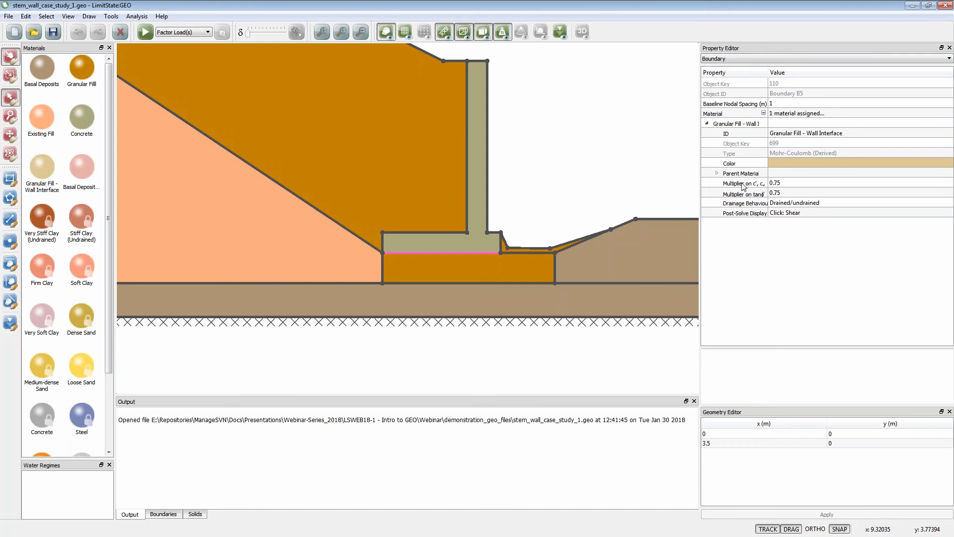
pyautogui.click(718, 174)
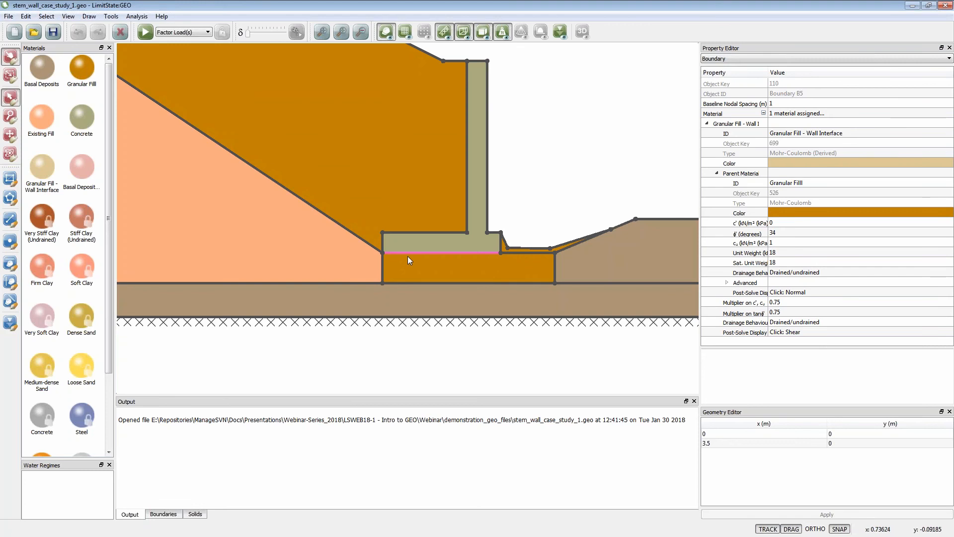
pyautogui.click(652, 184)
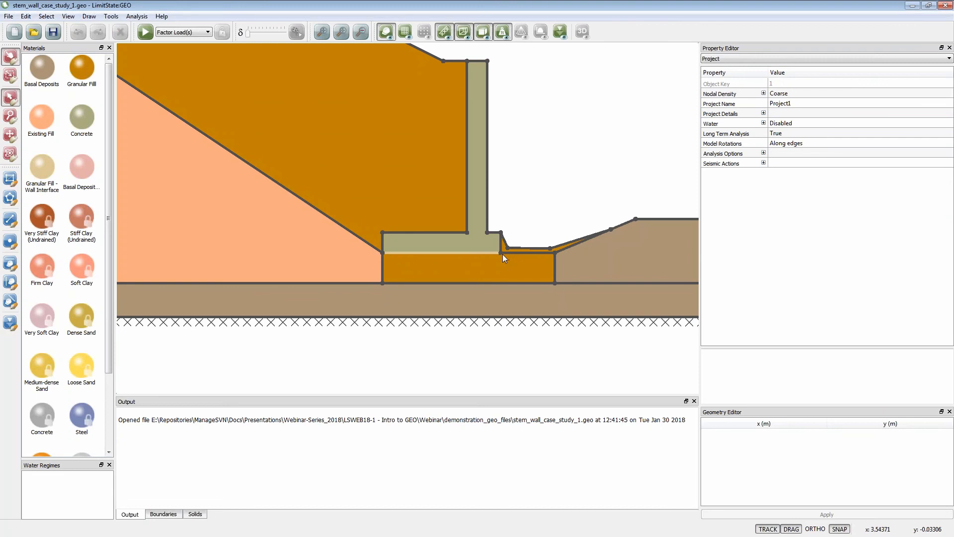
# - Solve the stem wall case study with Factor Load(s) and animate its collapse mechanism
pyautogui.click(321, 31)
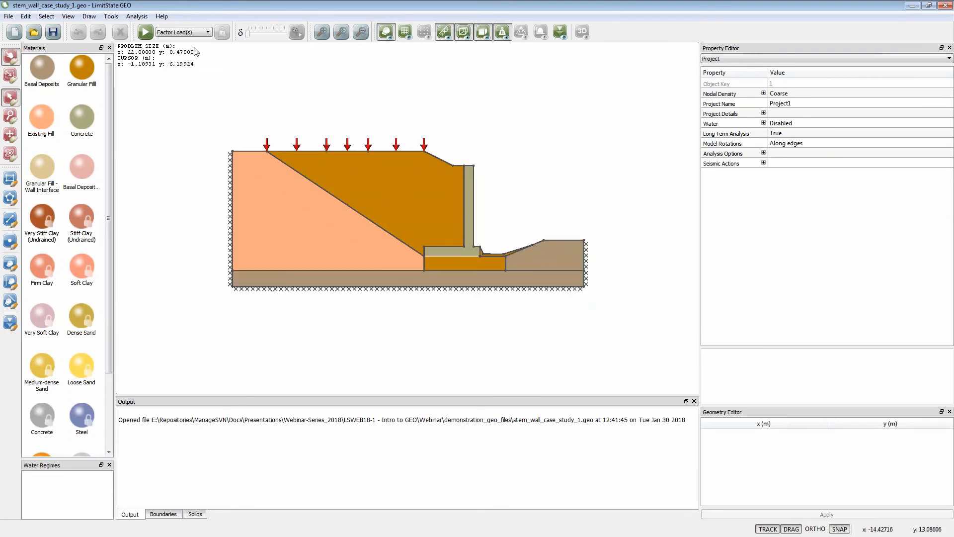
pyautogui.click(145, 31)
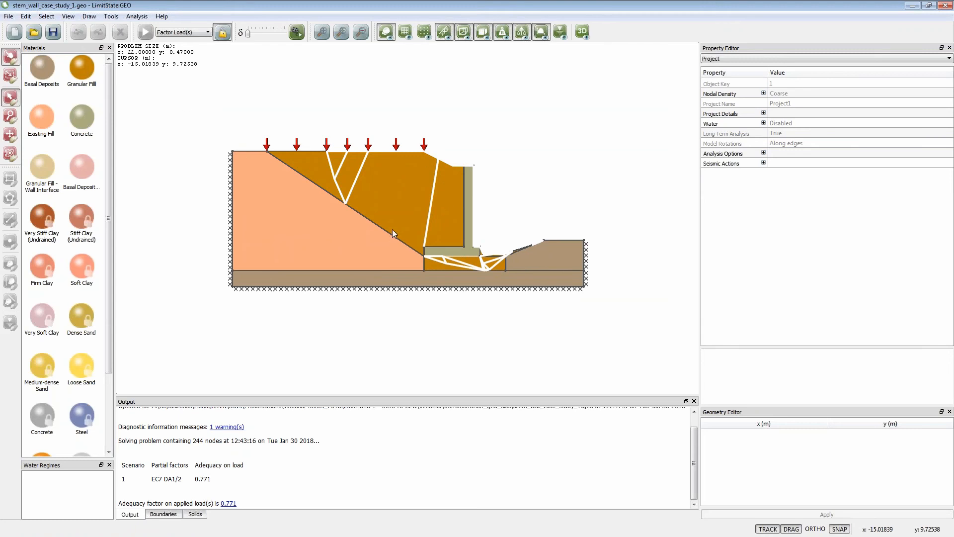
pyautogui.click(296, 33)
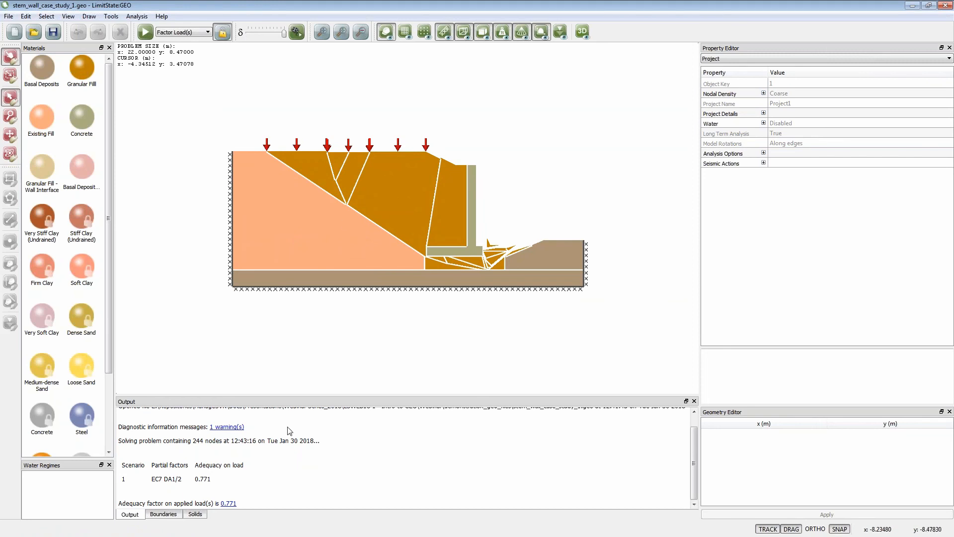
# - Examine the adequacy factor details for the case study's three variable surface loads and close them
pyautogui.click(228, 503)
pyautogui.moveTo(442, 178); pyautogui.dragTo(372, 308)
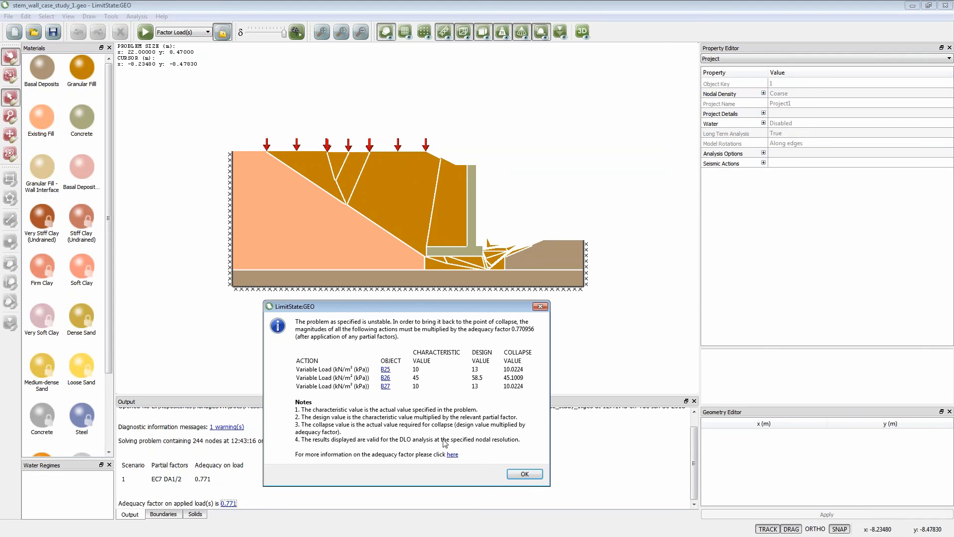
pyautogui.click(517, 476)
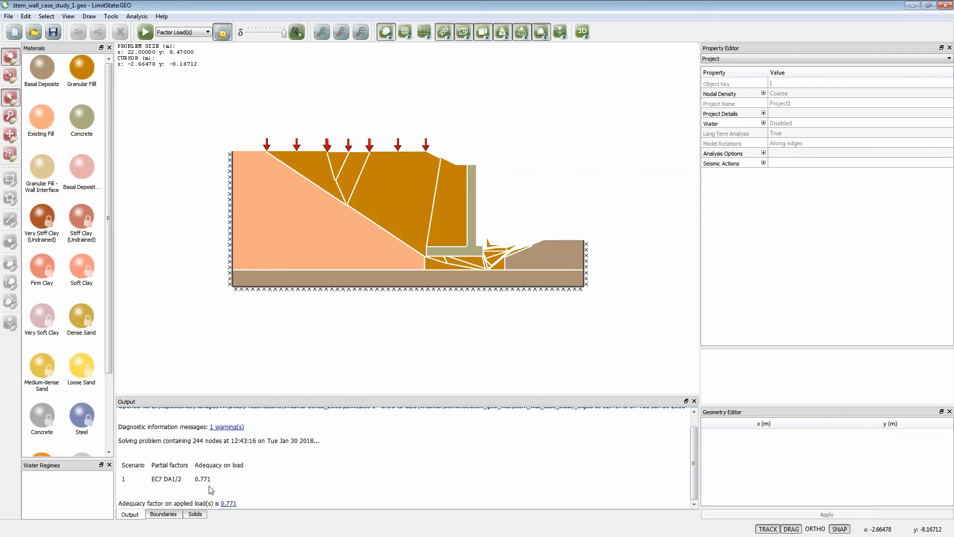
# - Unlock the case study, solve it again with Factor Load(s), and replay the collapse animation
pyautogui.click(222, 32)
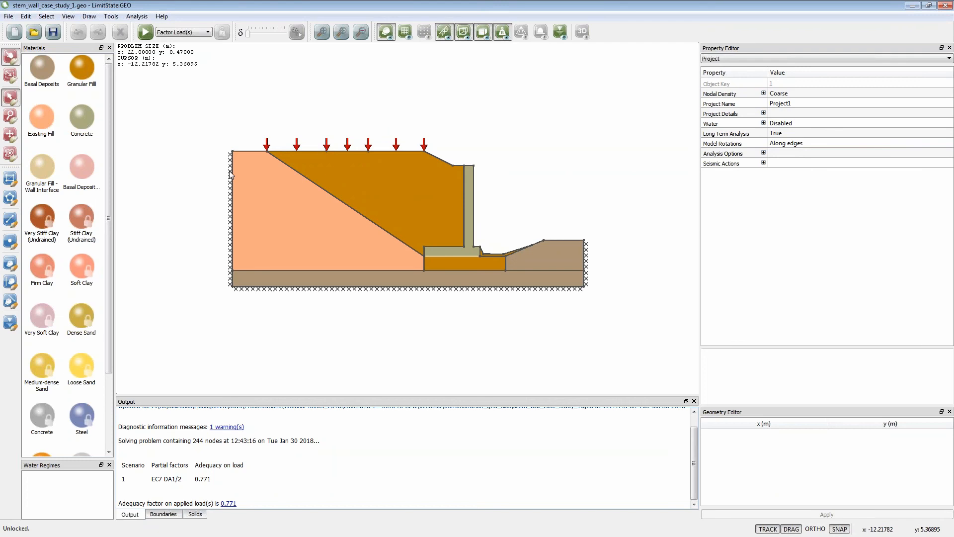
pyautogui.click(145, 32)
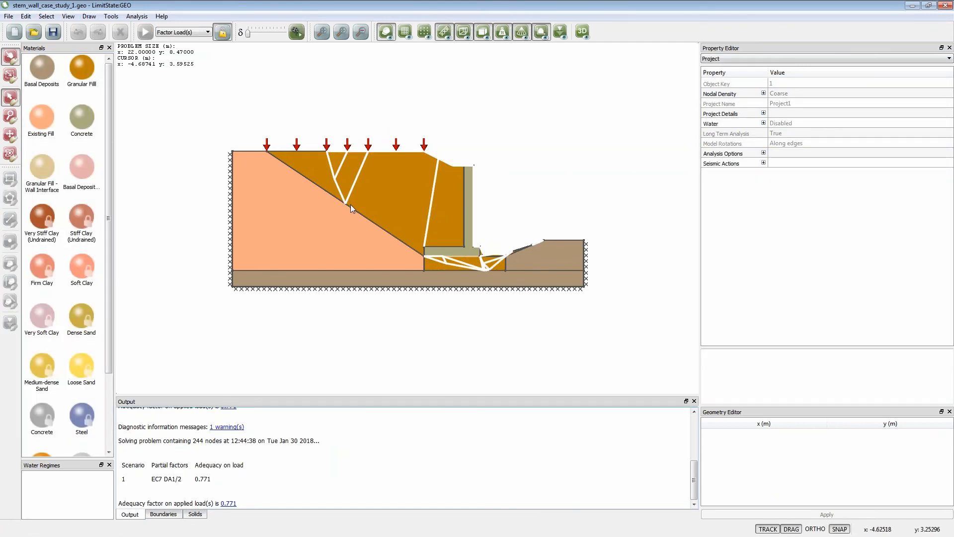
pyautogui.click(297, 32)
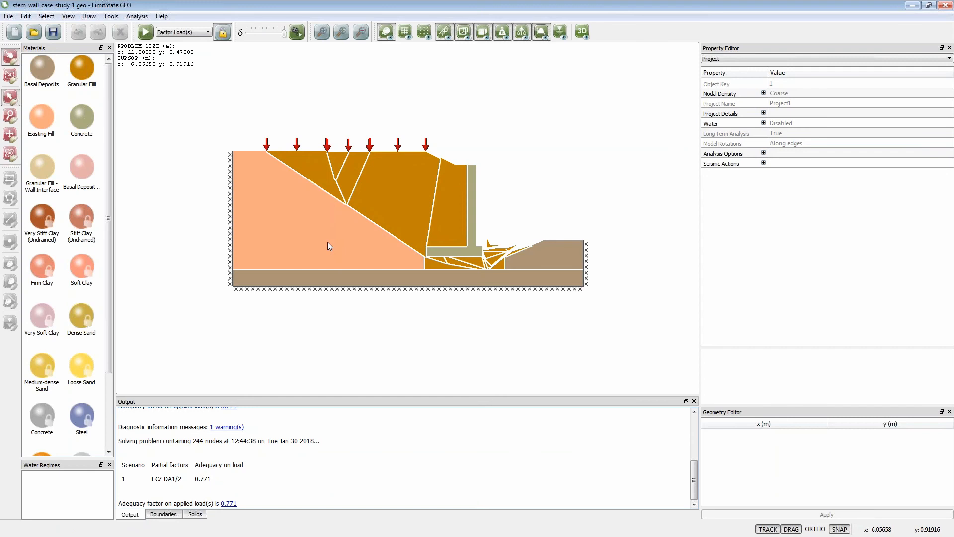
# - Unlock the project, add a vertex midway along the sloping Existing Fill–Granular Fill boundary, move it to about x -8.23, y 2.82, and solve
pyautogui.click(223, 34)
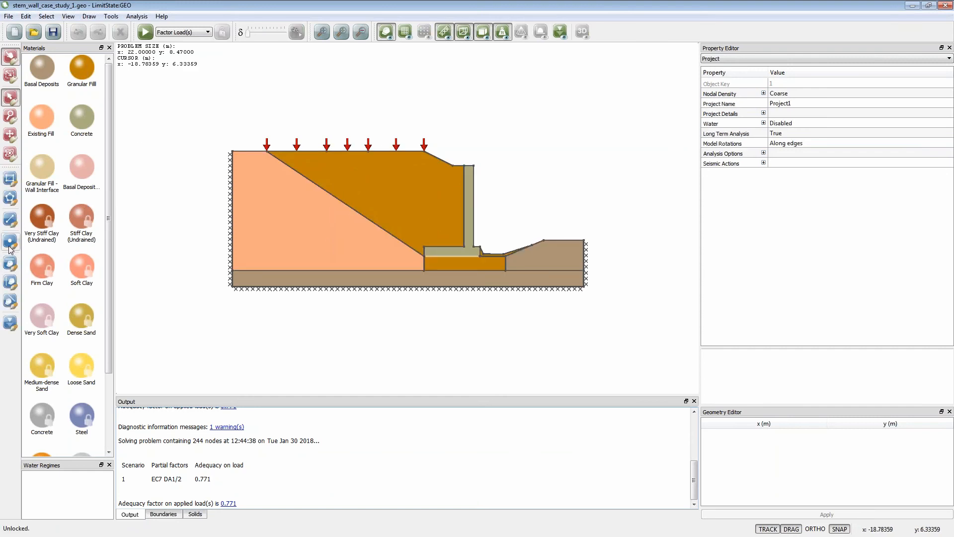
pyautogui.click(10, 242)
pyautogui.click(326, 191)
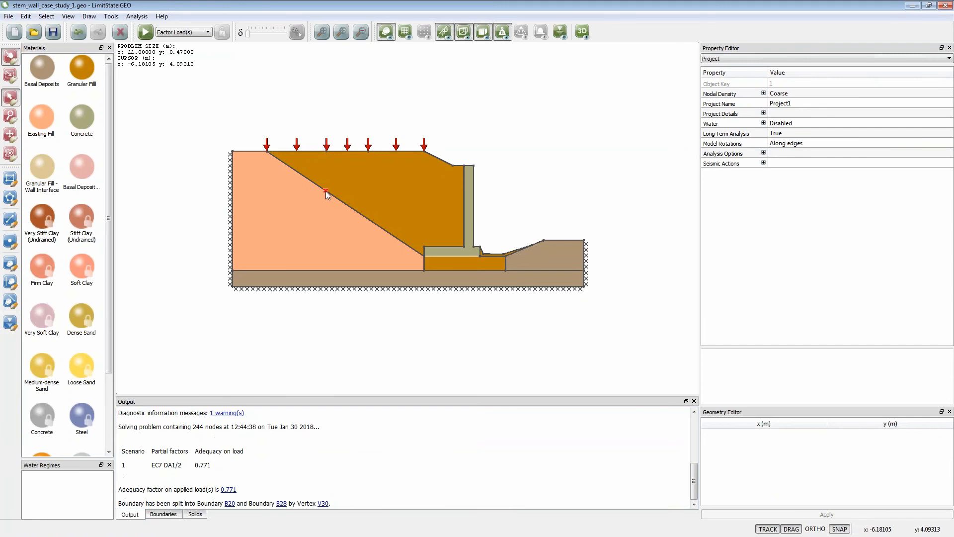
pyautogui.moveTo(326, 191); pyautogui.dragTo(293, 211)
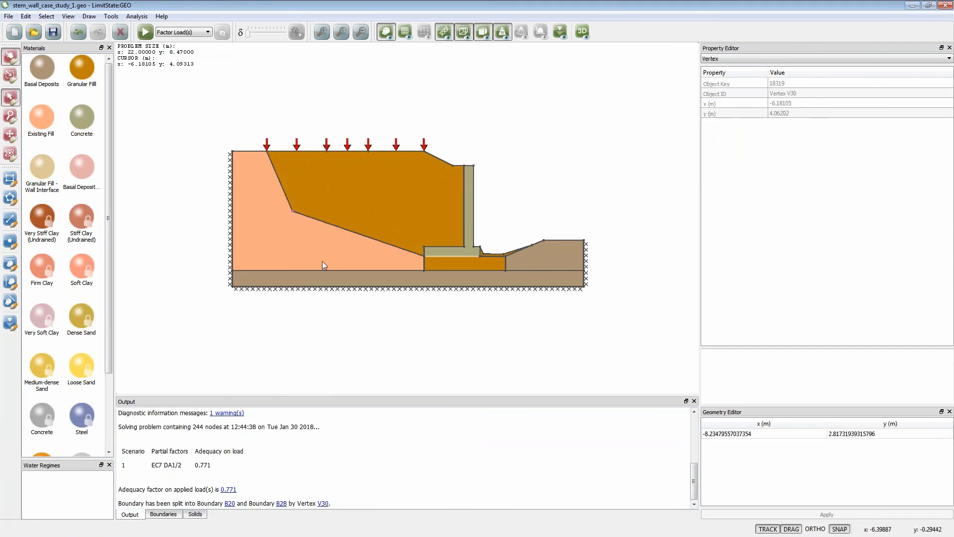
pyautogui.click(145, 32)
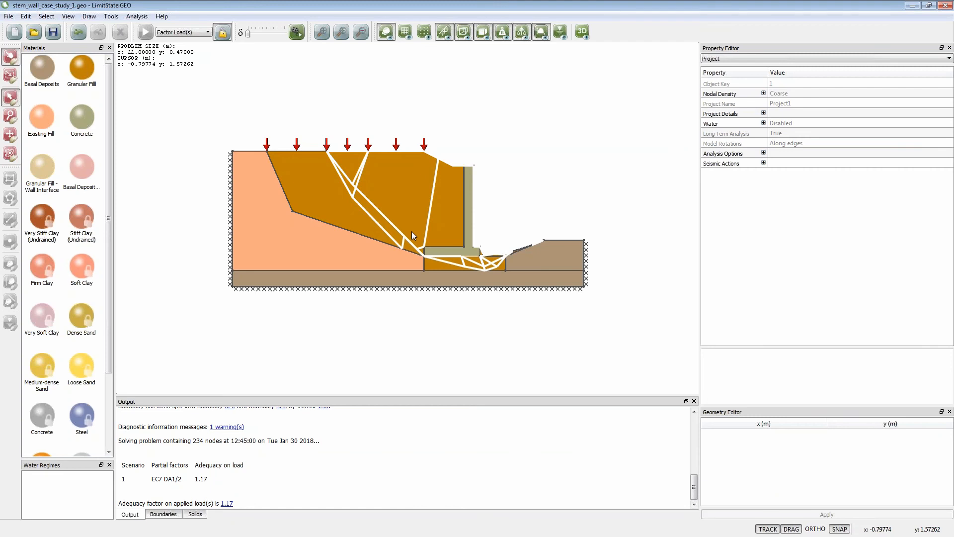
# - Unlock the project, undo the vertex move on the sloping fill boundary, and solve with Factor Load(s) again
pyautogui.click(224, 32)
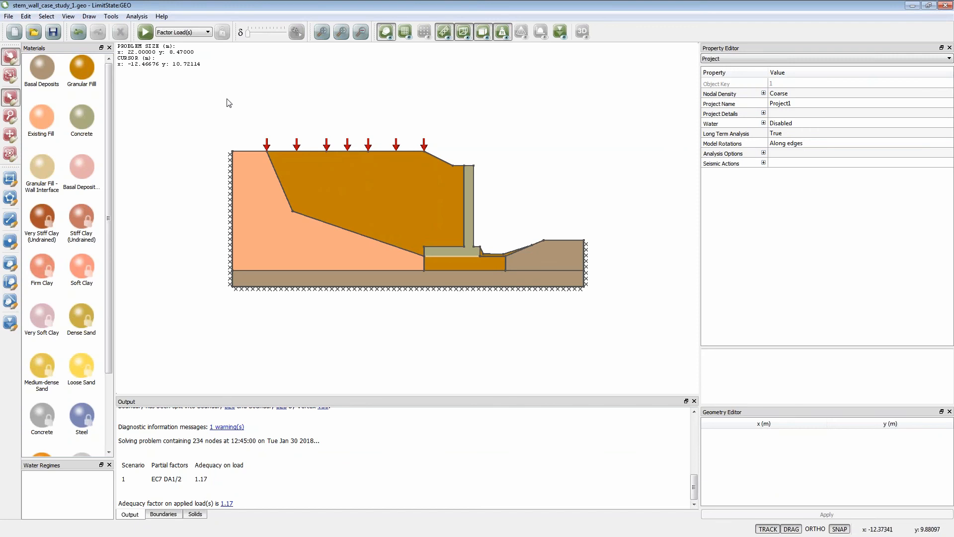
pyautogui.click(78, 33)
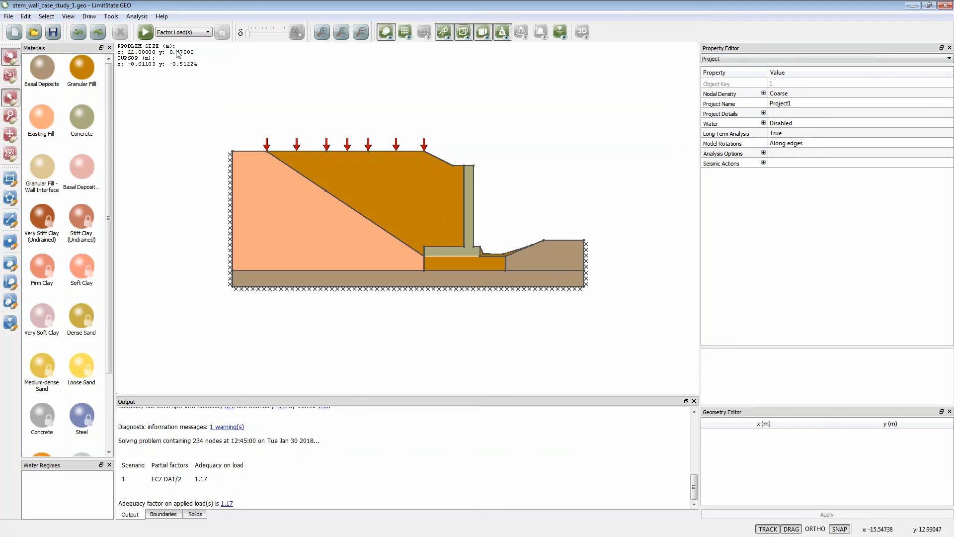
pyautogui.click(145, 33)
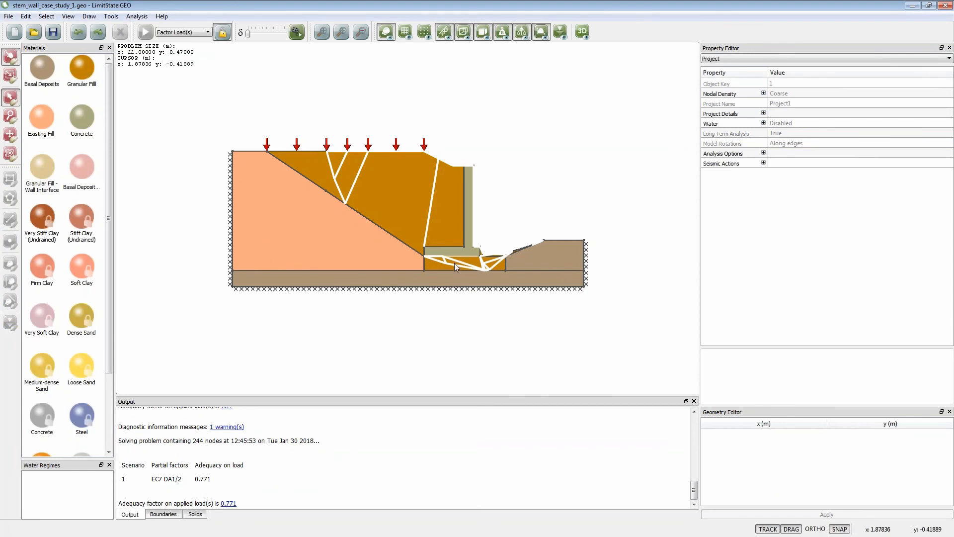
# - Unlock the project, inspect the Basal Deposits material, and replace the Granular Fill in the zone beneath the wall base with it
pyautogui.click(222, 32)
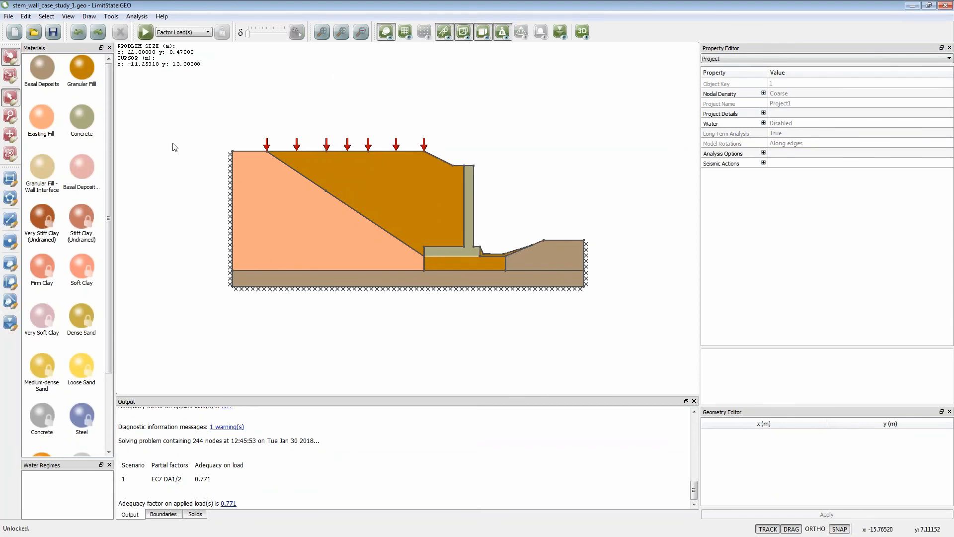
pyautogui.click(43, 64)
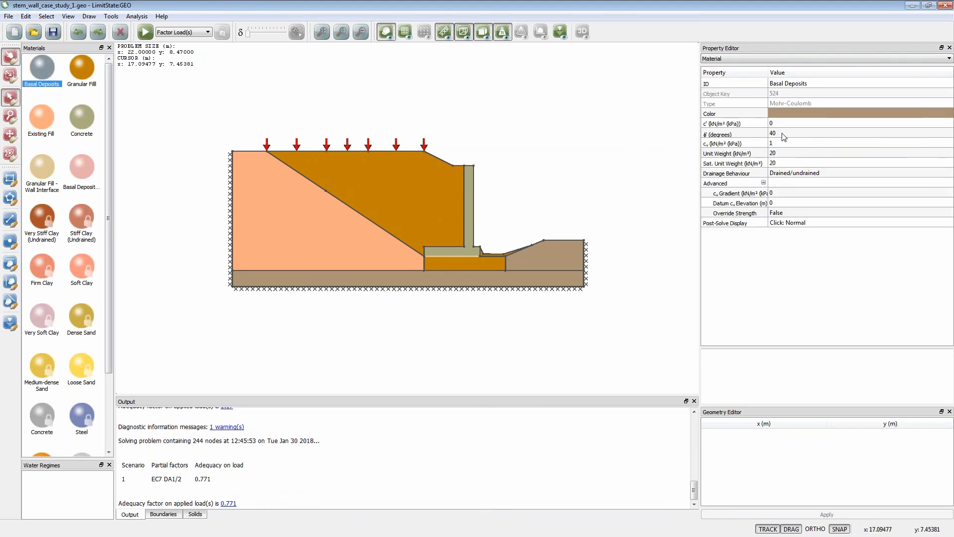
pyautogui.moveTo(48, 73); pyautogui.dragTo(457, 259)
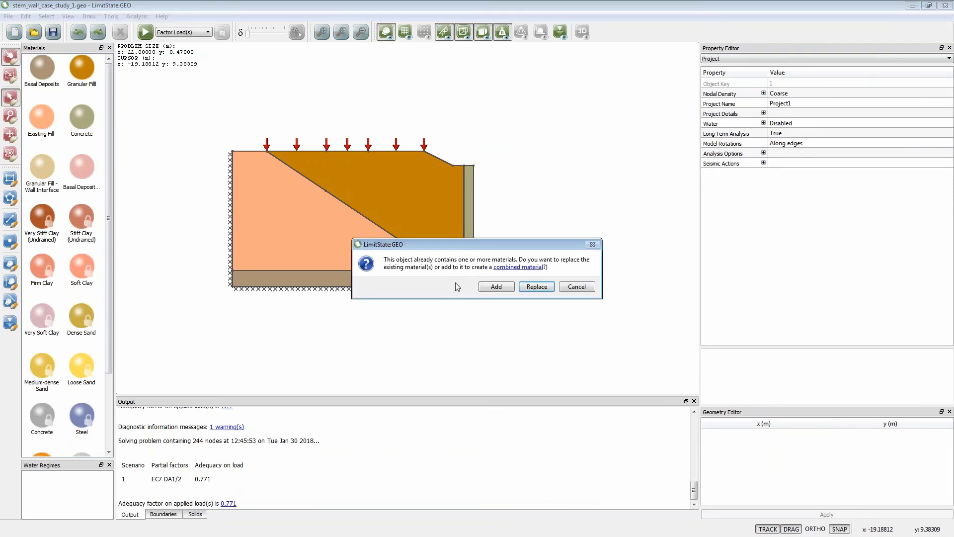
pyautogui.click(527, 290)
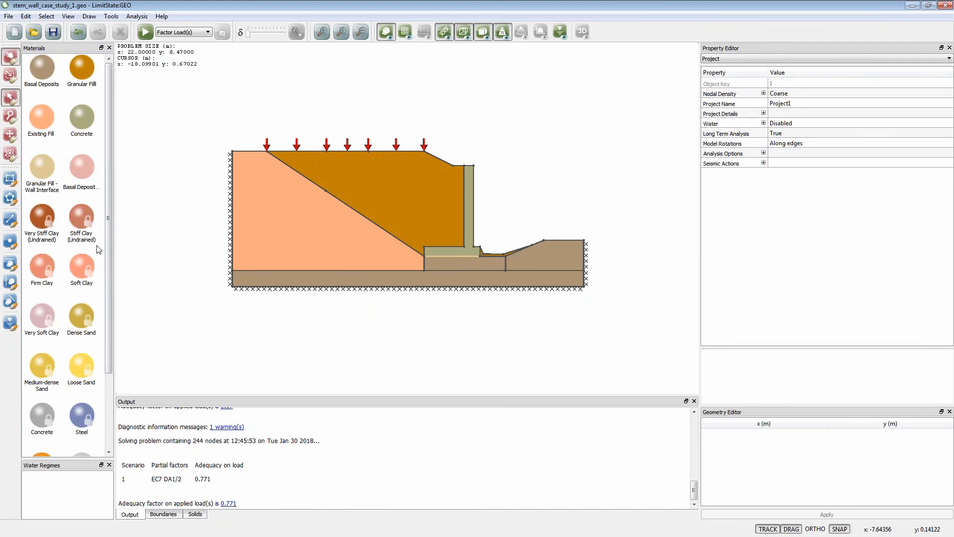
# - Inspect the Basal Deposits - Wall Interface material and its parent, and replace the material on the boundary beneath the wall base with it
pyautogui.click(79, 176)
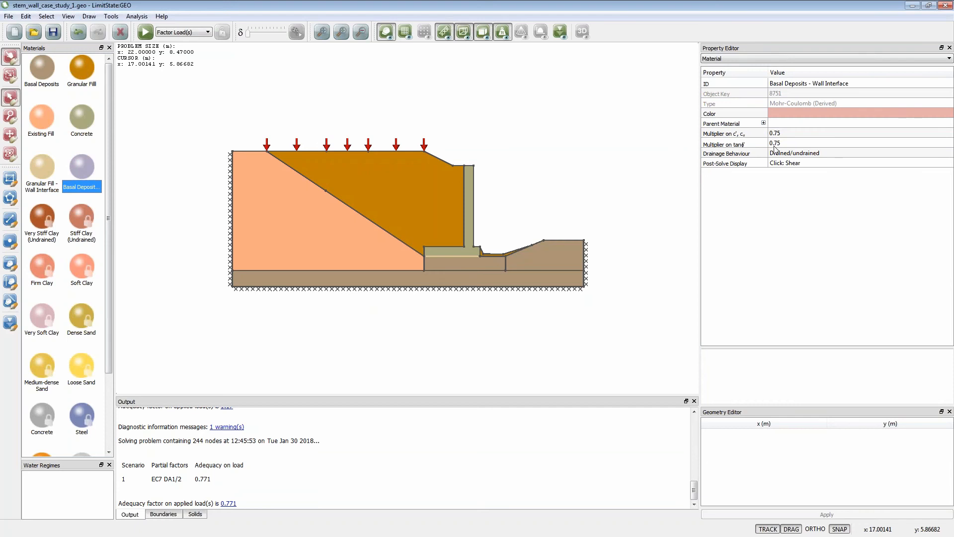
pyautogui.click(763, 122)
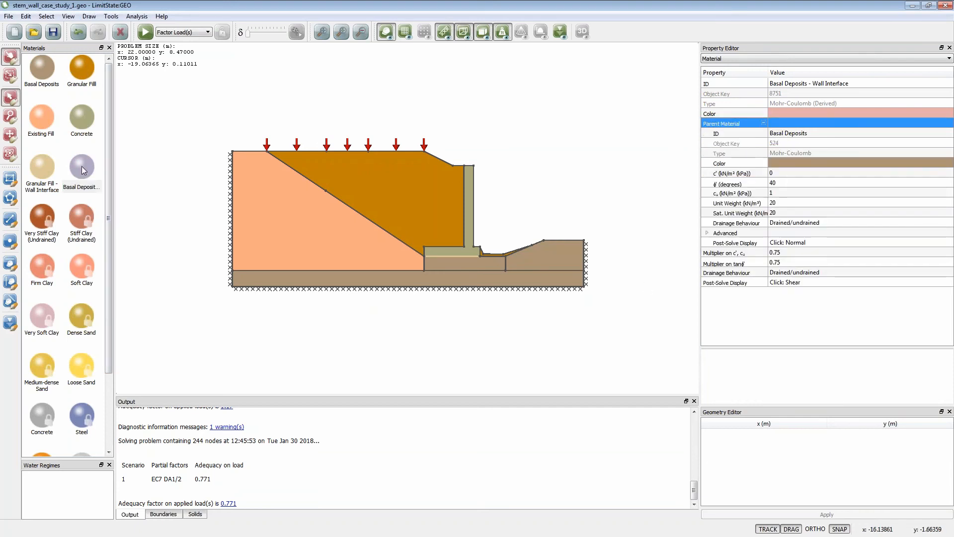
pyautogui.moveTo(81, 166); pyautogui.dragTo(438, 256)
pyautogui.click(529, 287)
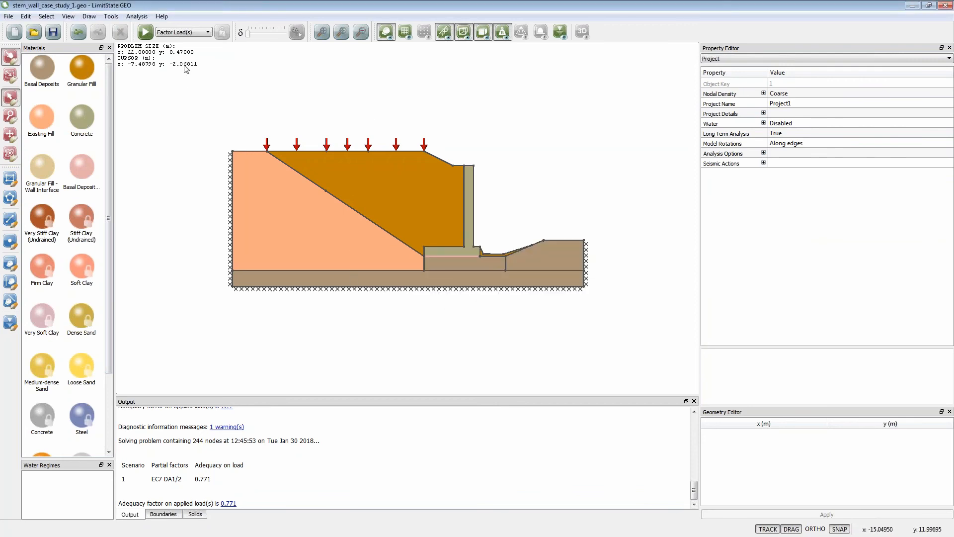
# - Solve the model with Basal Deposits beneath the base, animate its collapse mechanism, and return the deformation to zero
pyautogui.click(145, 32)
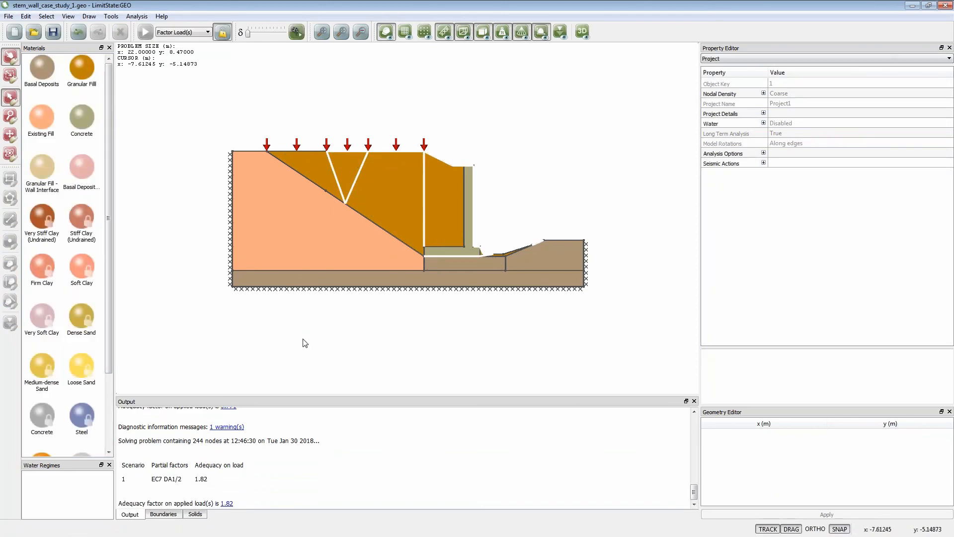
pyautogui.click(297, 31)
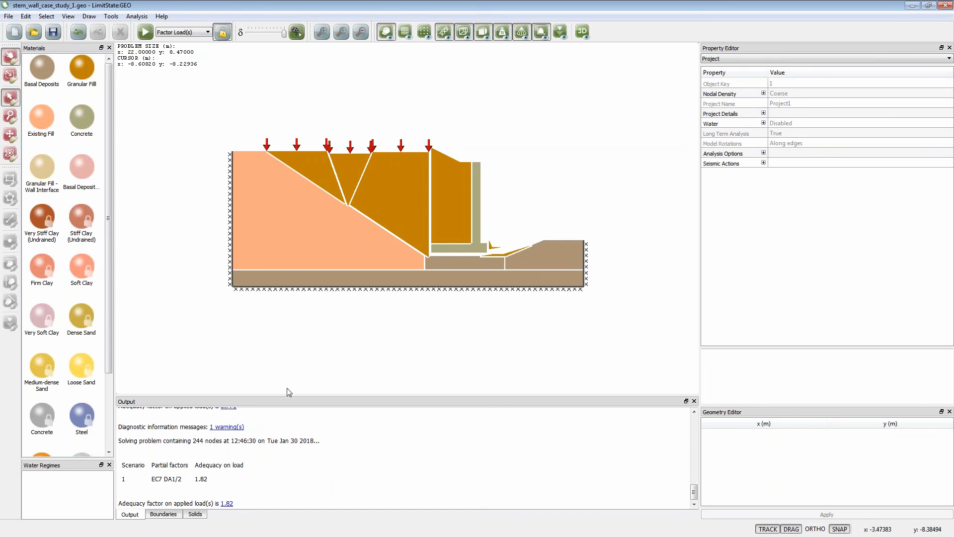
pyautogui.moveTo(284, 34); pyautogui.dragTo(248, 33)
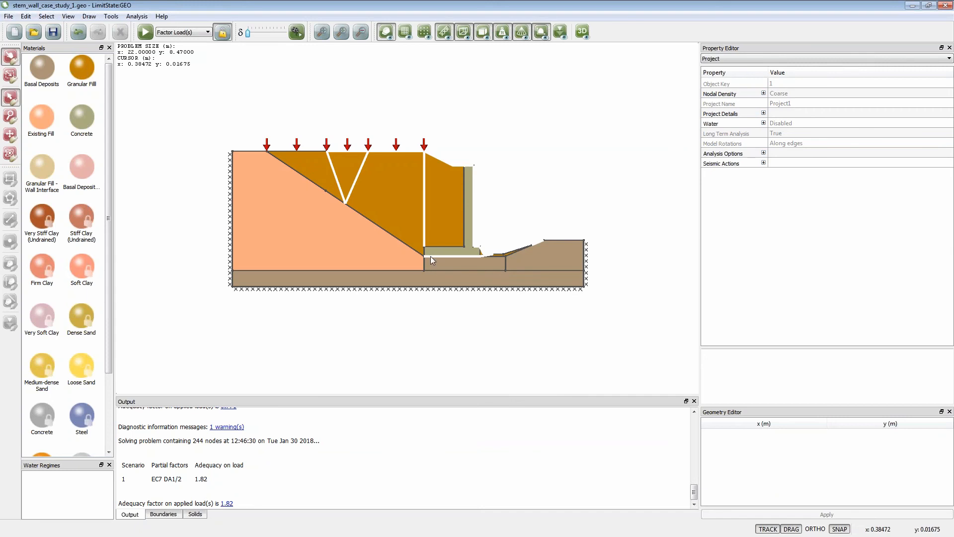
# - Unlock the project and undo both Basal Deposits material replacements beneath the wall base
pyautogui.click(222, 33)
pyautogui.click(78, 32)
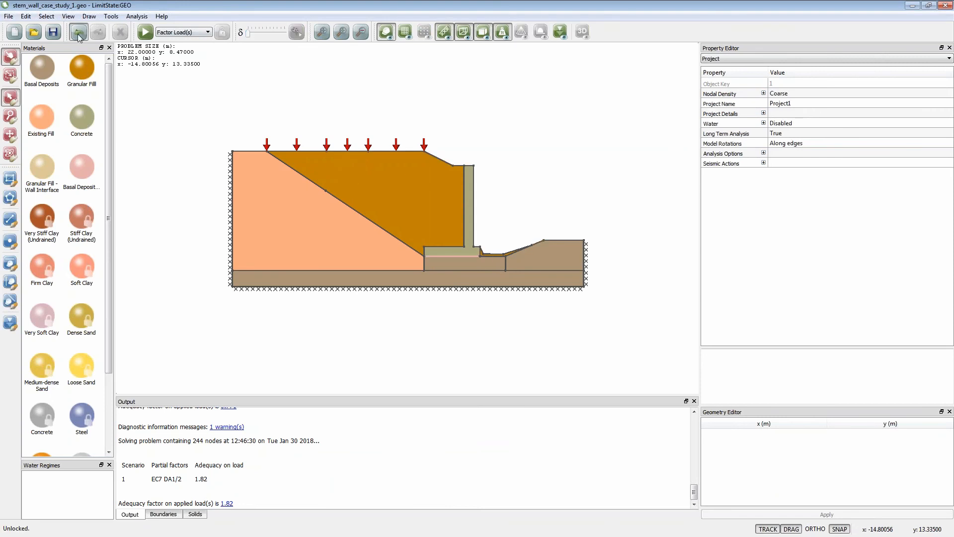
pyautogui.click(78, 33)
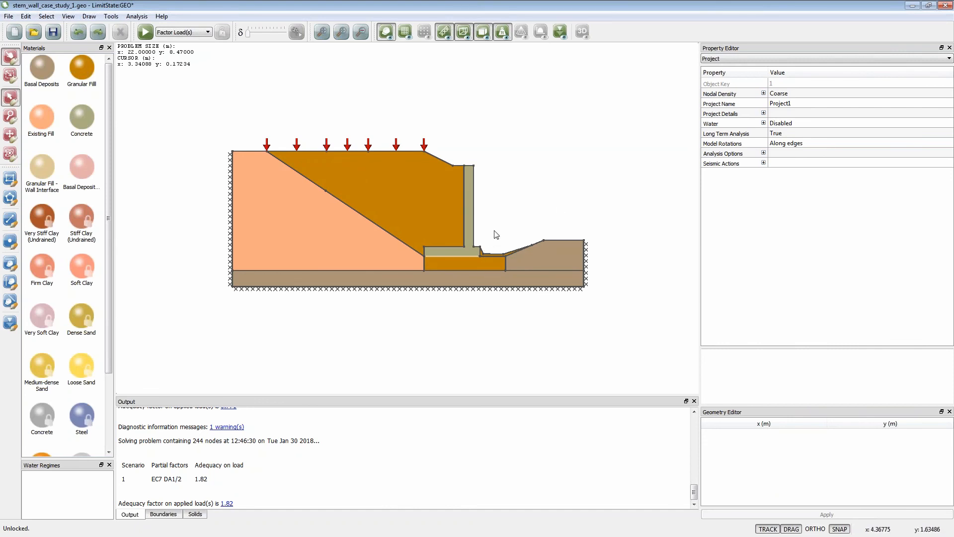
# - Raise the flat Granular Fill surface in front of the wall toe to about y 1 m and solve the model
pyautogui.scroll(3, 480, 251)
pyautogui.click(486, 257)
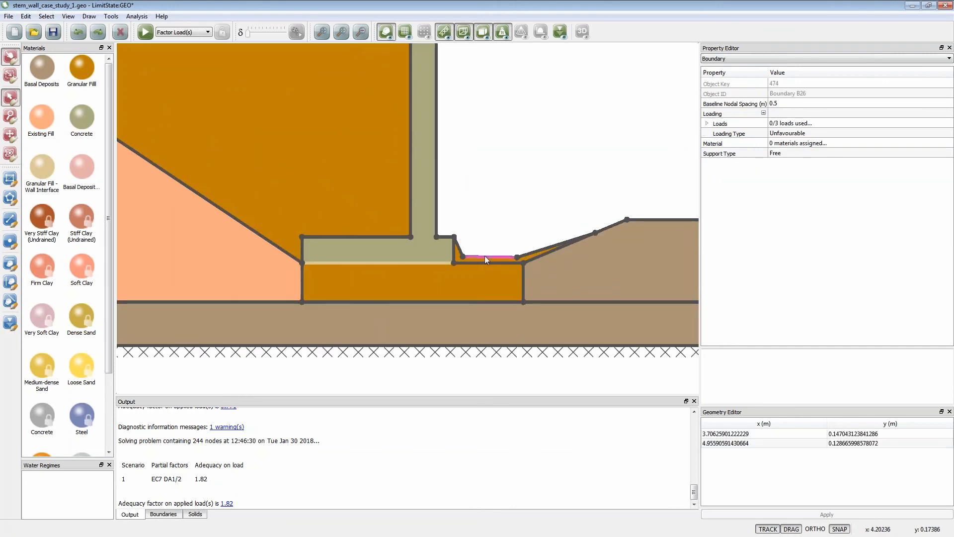
pyautogui.moveTo(484, 256); pyautogui.dragTo(507, 218)
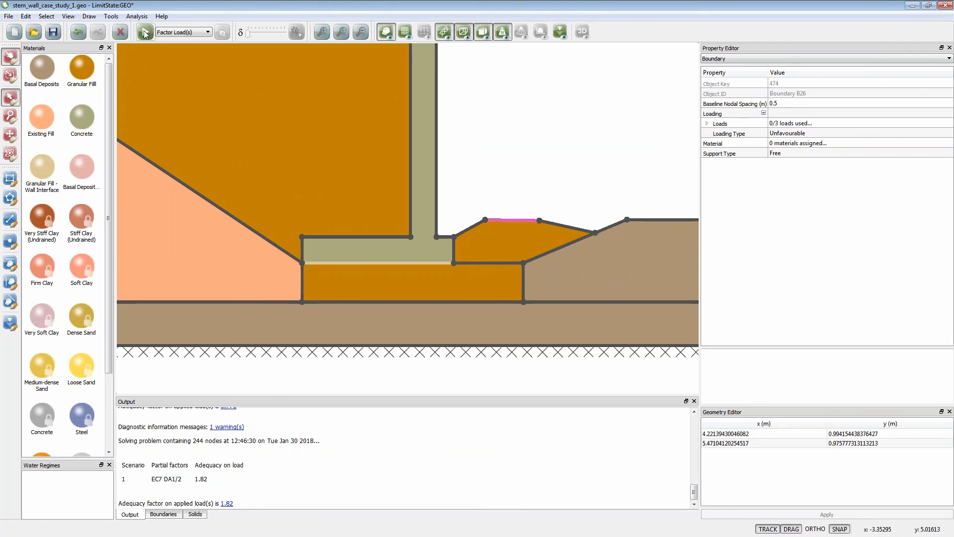
pyautogui.click(326, 34)
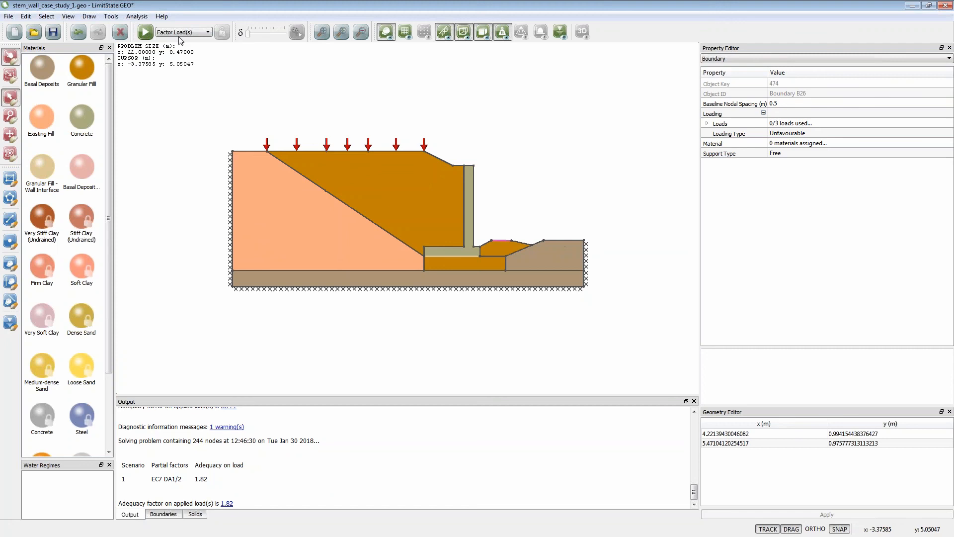
pyautogui.click(145, 32)
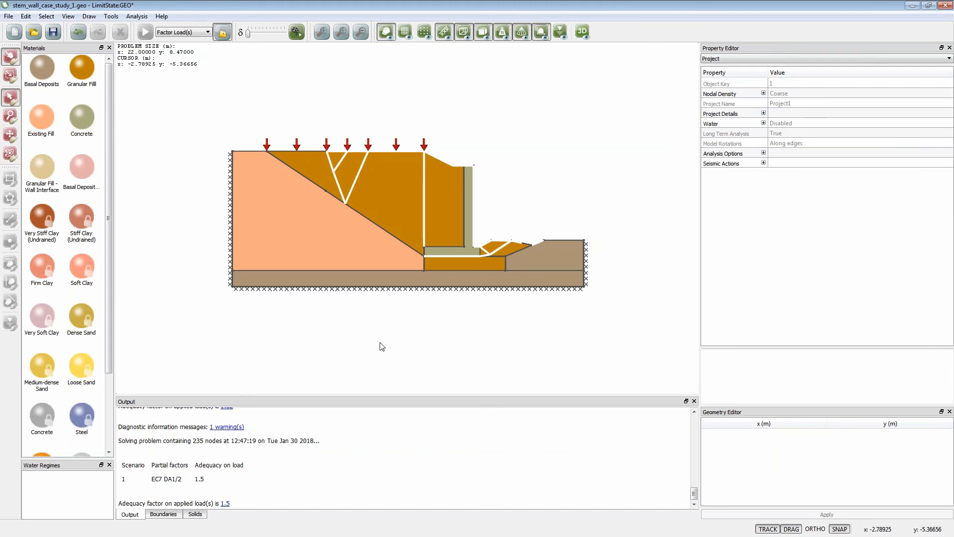
# - Unlock the project and draw a horizontal water table across the whole model at about y 1.5 m
pyautogui.click(223, 33)
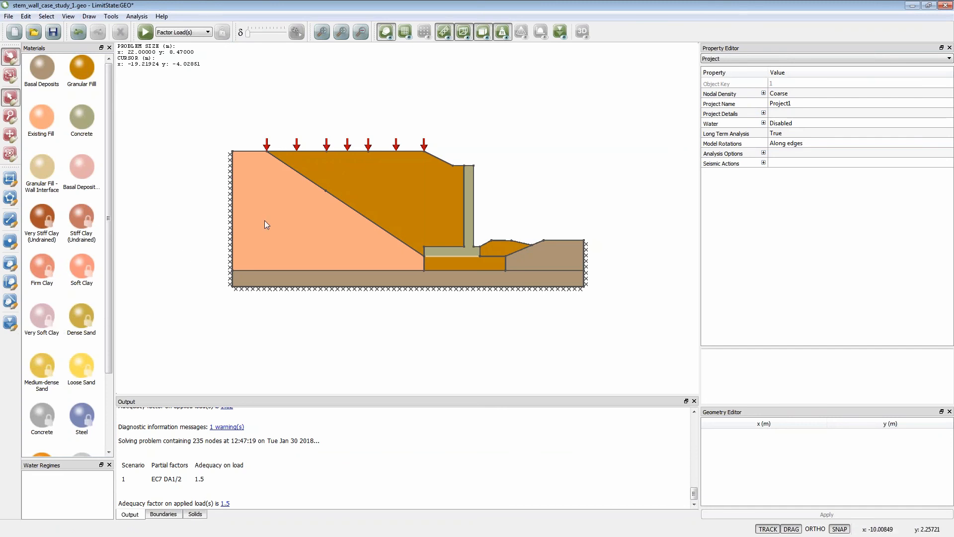
pyautogui.click(11, 326)
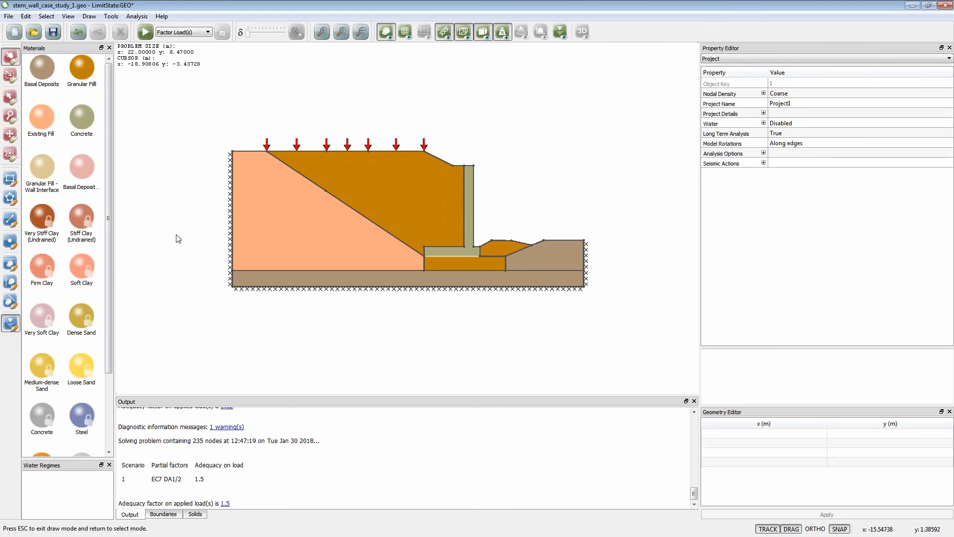
pyautogui.rightClick(667, 234)
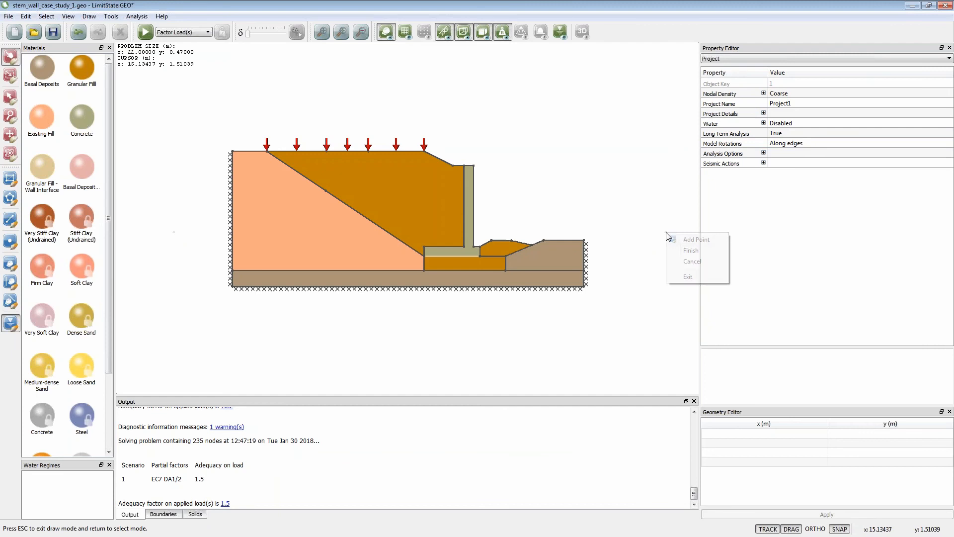
pyautogui.click(690, 250)
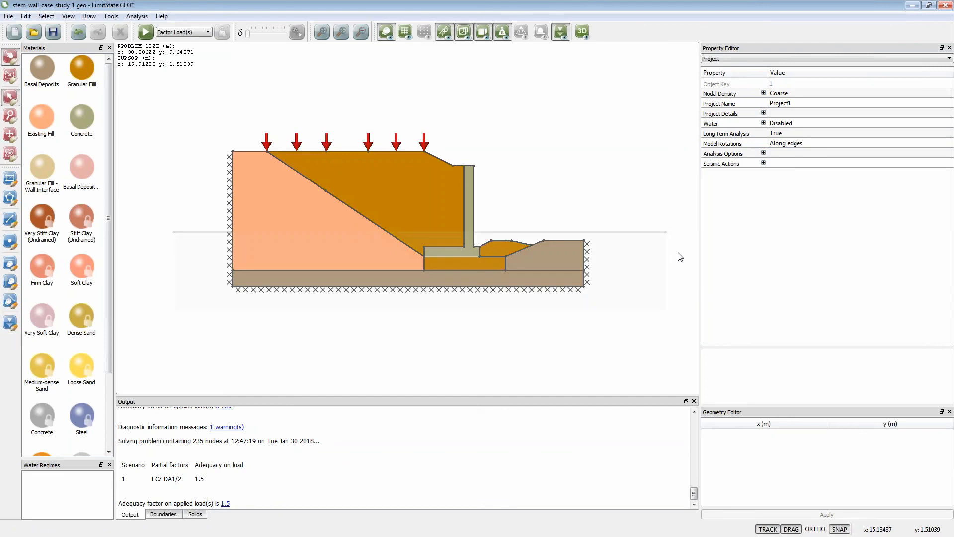
# - Set the project's Water property to Enabled and solve the model with Factor Load(s)
pyautogui.click(771, 126)
pyautogui.click(781, 126)
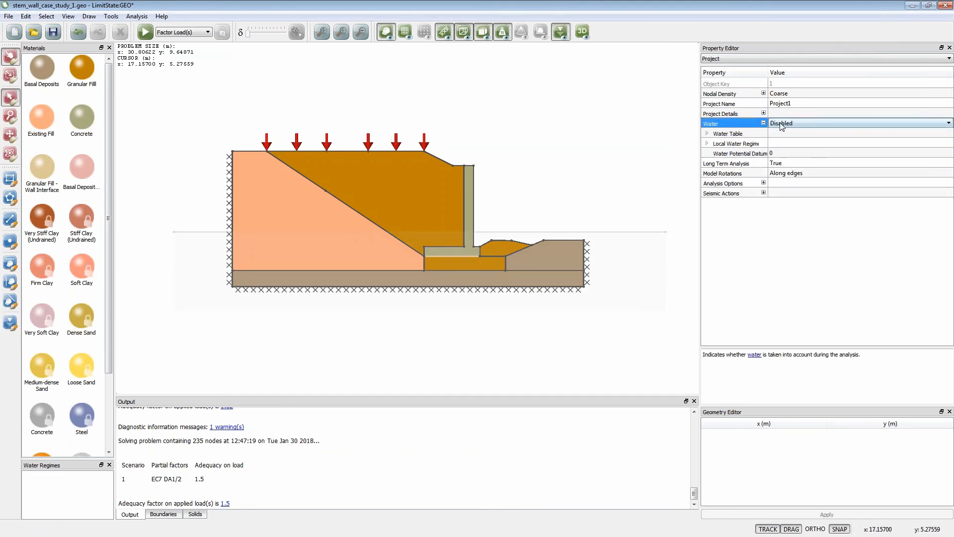
pyautogui.click(782, 126)
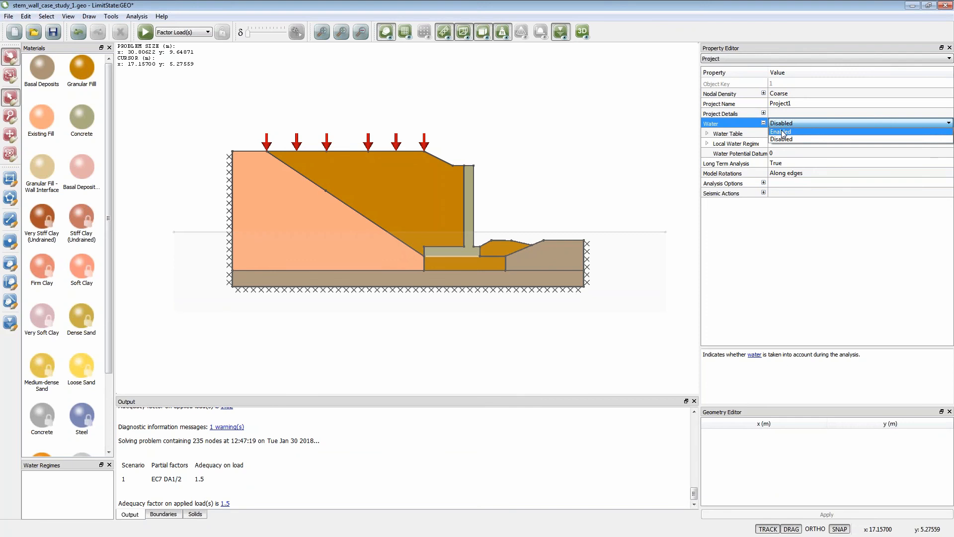
pyautogui.click(782, 132)
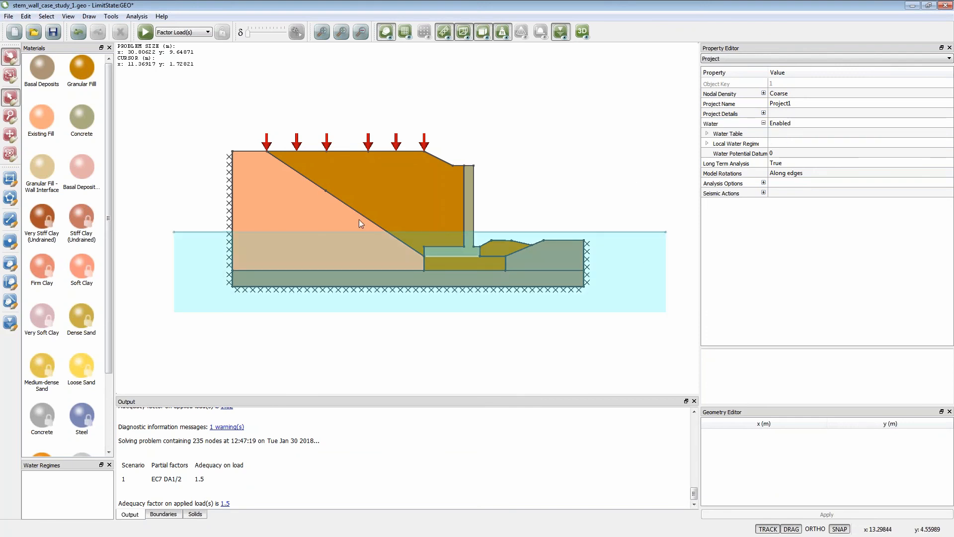
pyautogui.click(145, 32)
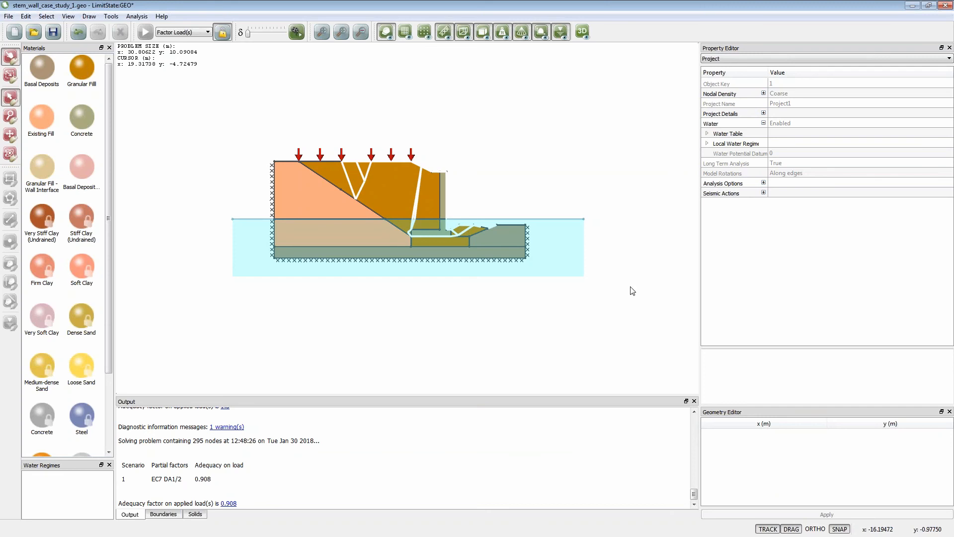
# - Generate an analysis report for Scenario 1 (Critical - current) with all sections included
pyautogui.click(141, 16)
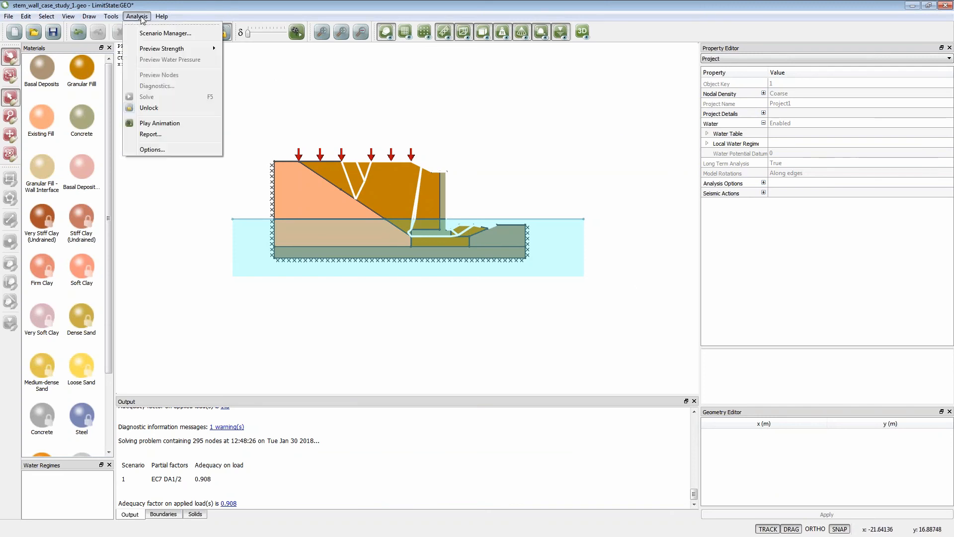
pyautogui.click(151, 135)
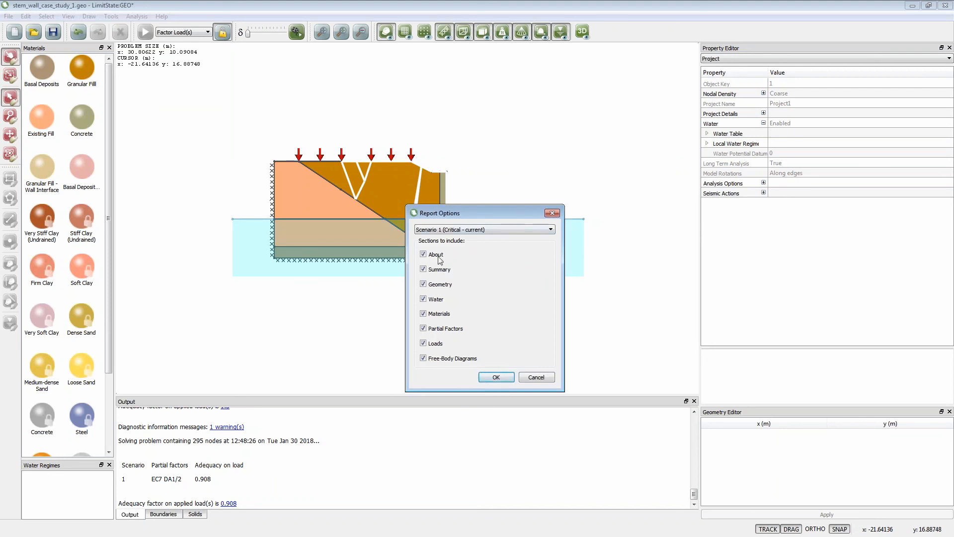
pyautogui.click(496, 376)
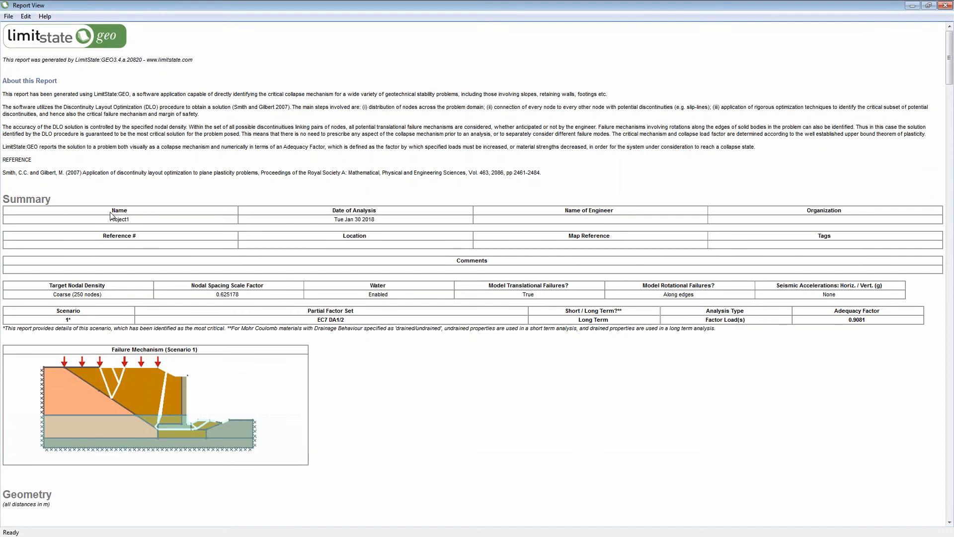
# - Review the report's summary, adequacy factor, failure mechanism and geometry tables, and close it
pyautogui.scroll(-1, 155, 361)
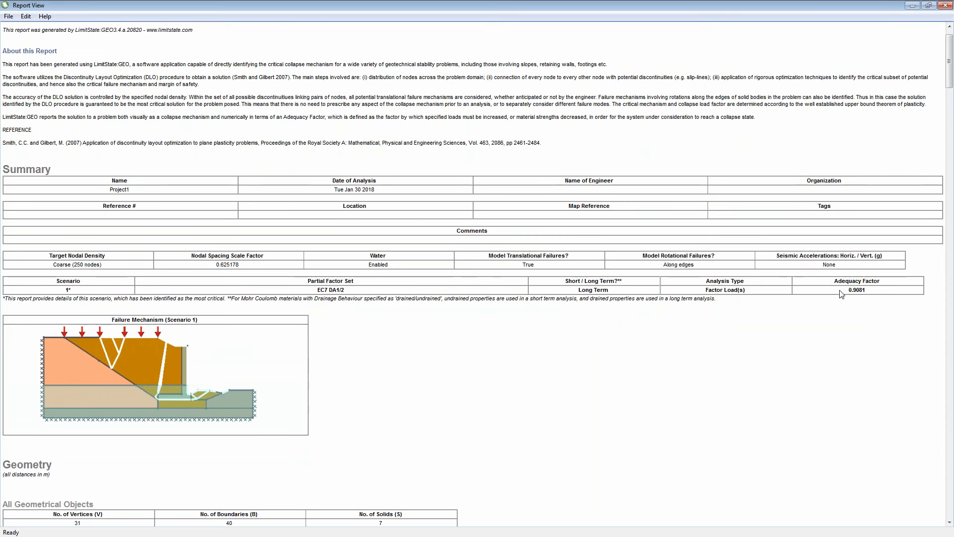
pyautogui.scroll(-1, 325, 385)
pyautogui.scroll(-6, 326, 384)
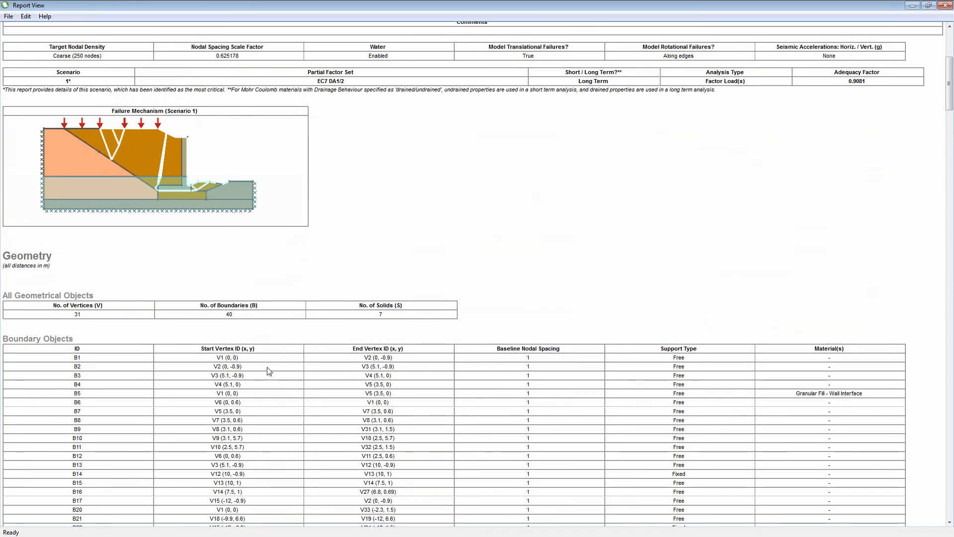
pyautogui.scroll(-1, 269, 371)
pyautogui.scroll(-8, 269, 371)
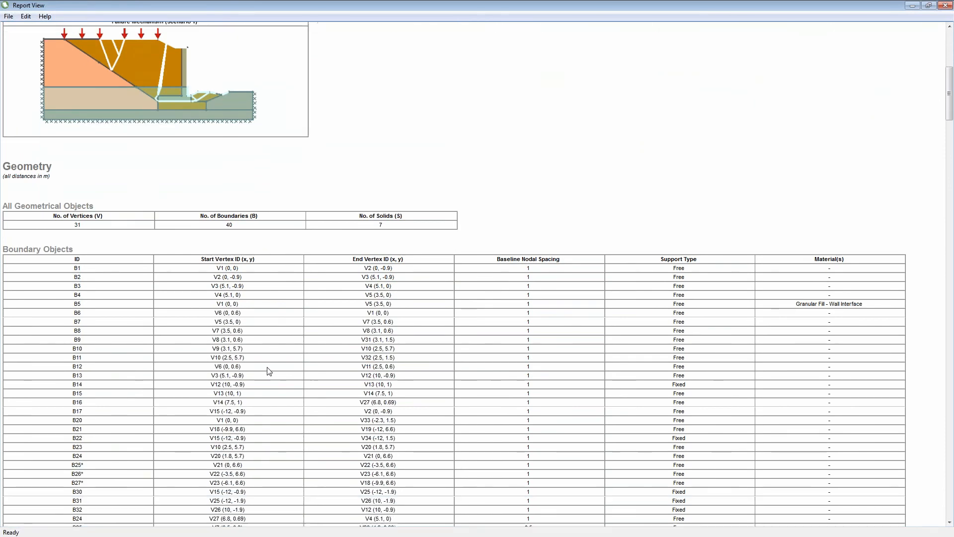
pyautogui.scroll(17, 345, 311)
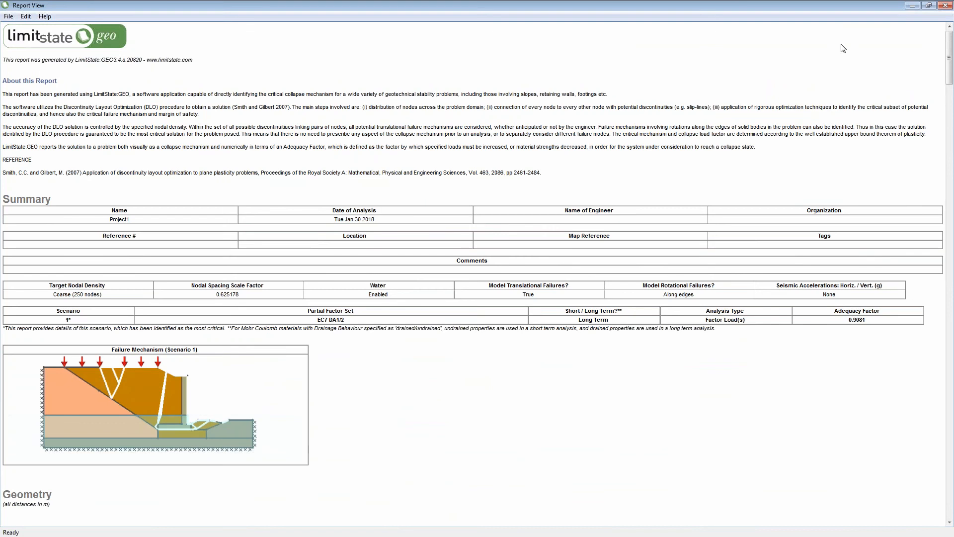
pyautogui.click(945, 6)
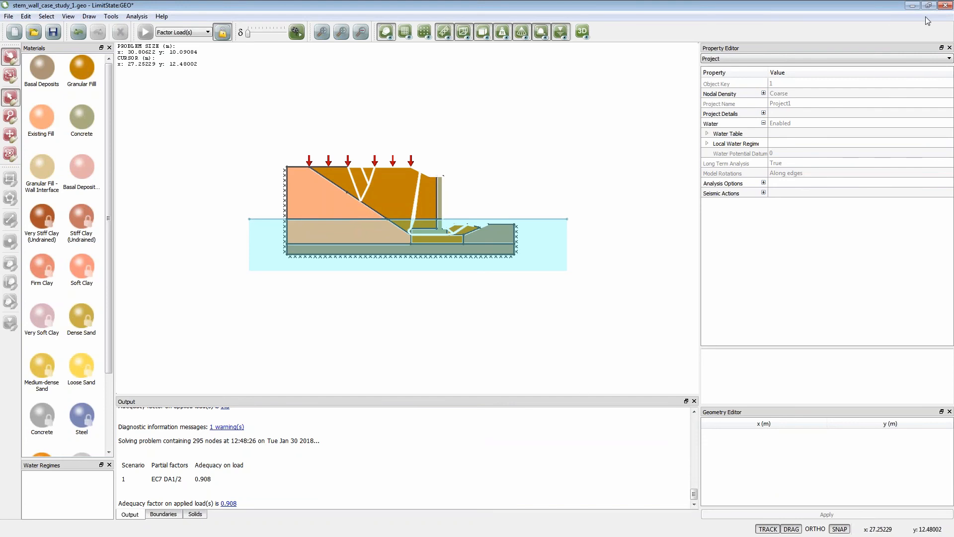
pyautogui.click(946, 6)
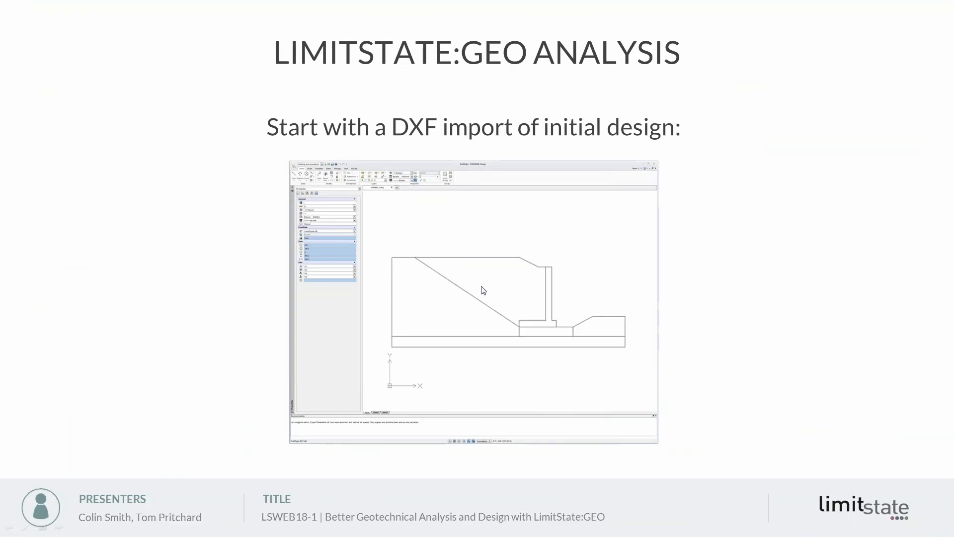
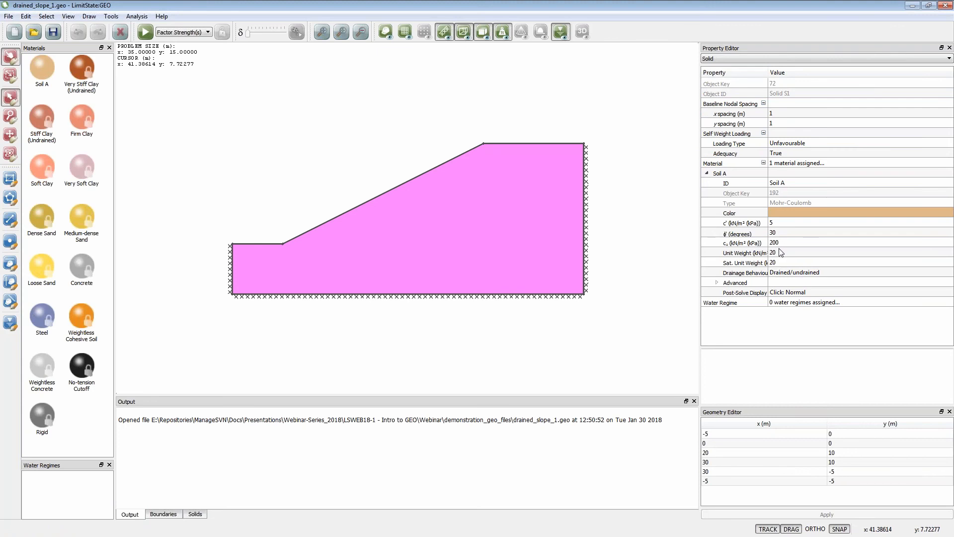
# - Solve the drained slope with Factor Strength(s) and review the adequacy factor's characteristic, design and collapse values
pyautogui.click(271, 162)
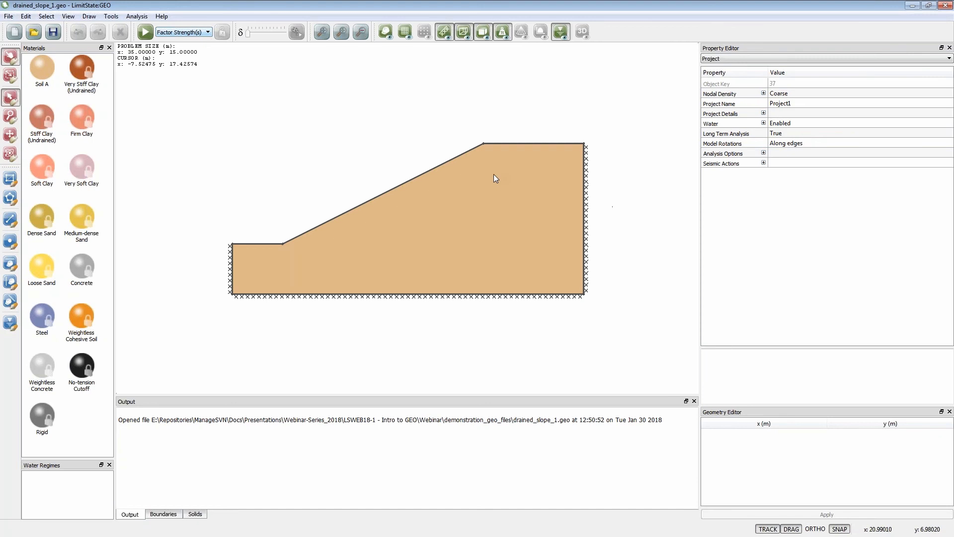
pyautogui.click(145, 31)
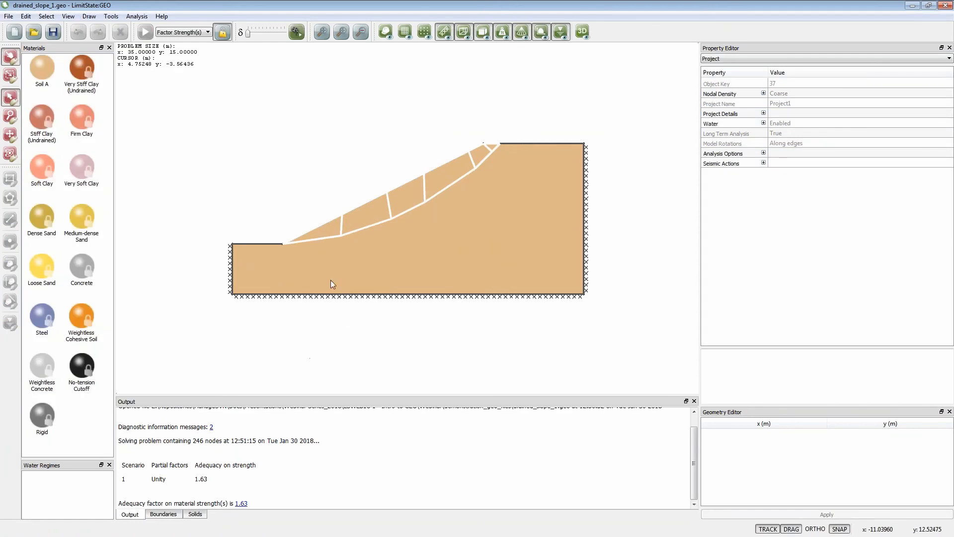
pyautogui.click(242, 504)
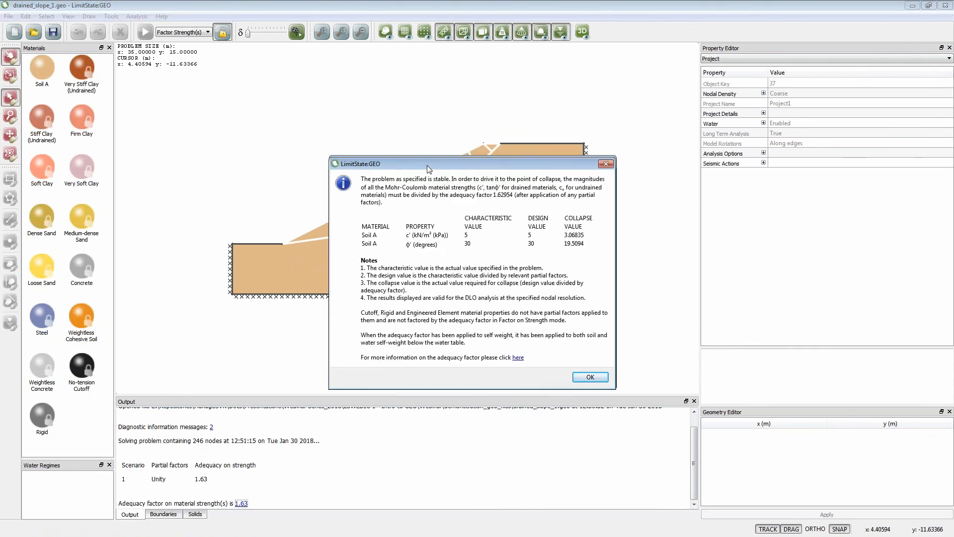
pyautogui.moveTo(429, 169); pyautogui.dragTo(376, 312)
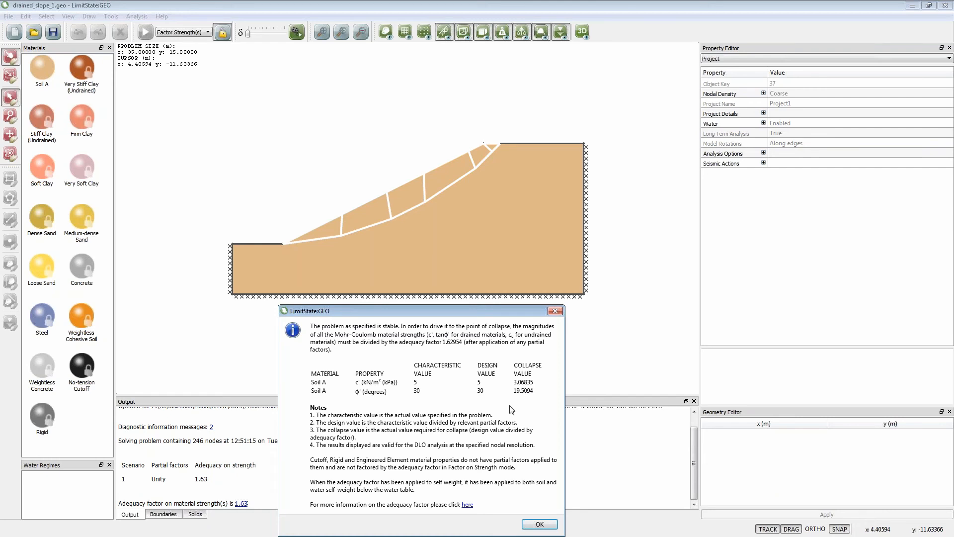
pyautogui.click(534, 525)
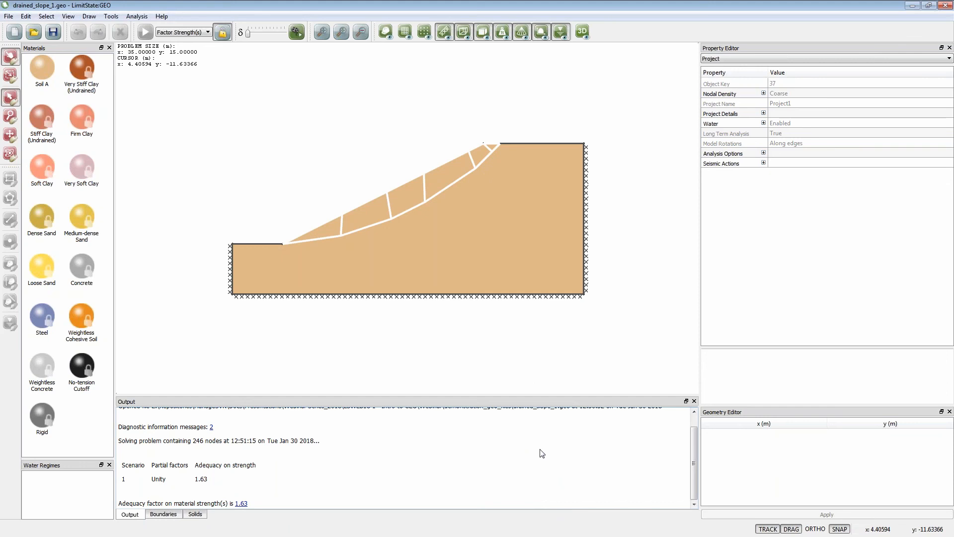
# - Unlock the model and apply a variable normal load of 5 kN/m² to the slope's horizontal crest boundary
pyautogui.click(222, 32)
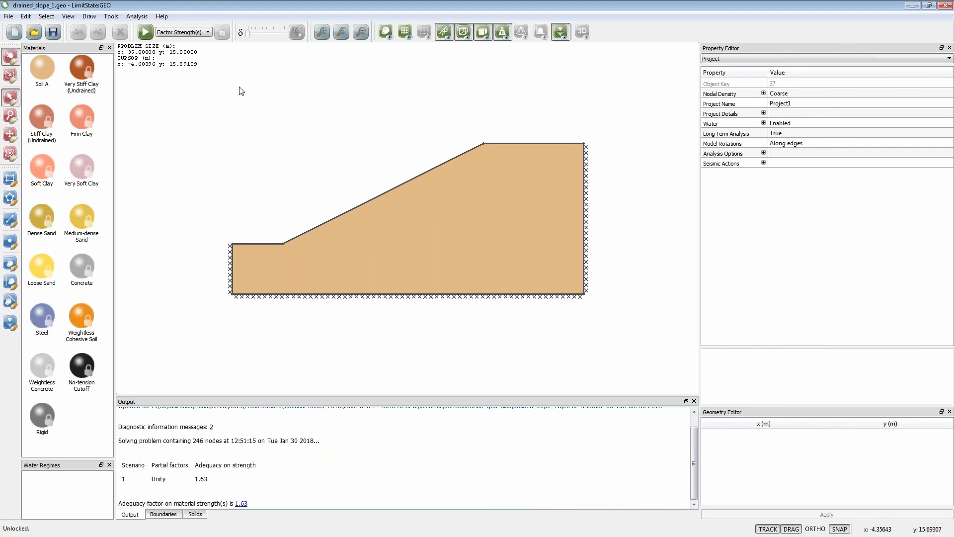
pyautogui.click(518, 143)
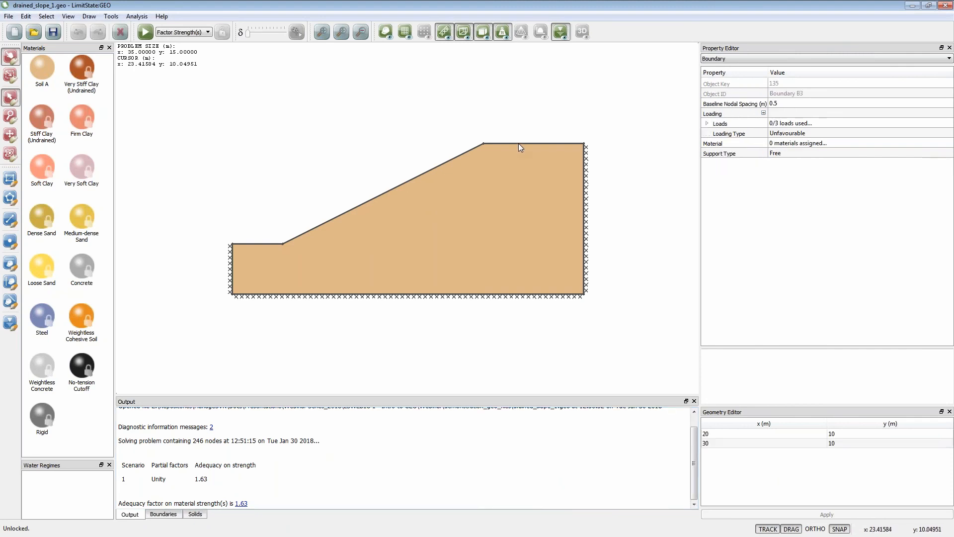
pyautogui.click(708, 124)
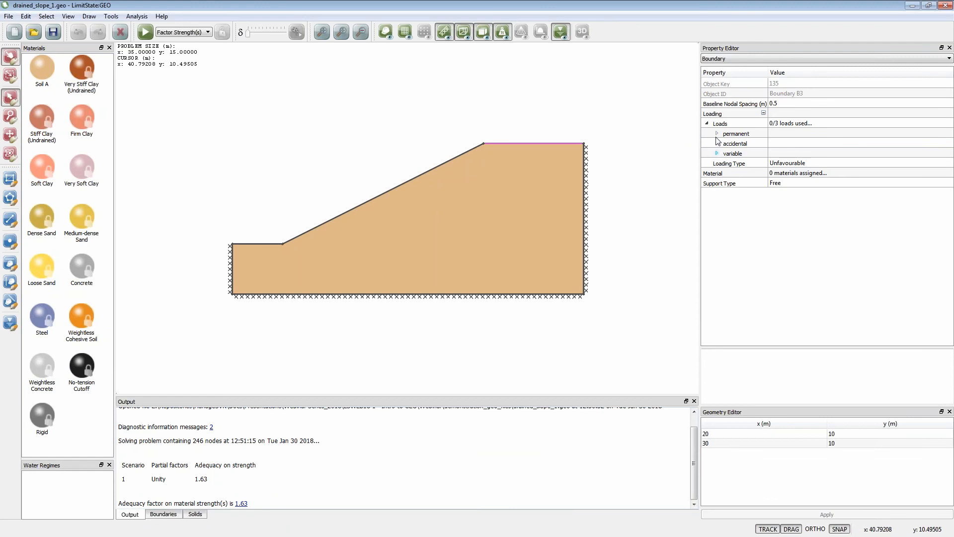
pyautogui.click(717, 154)
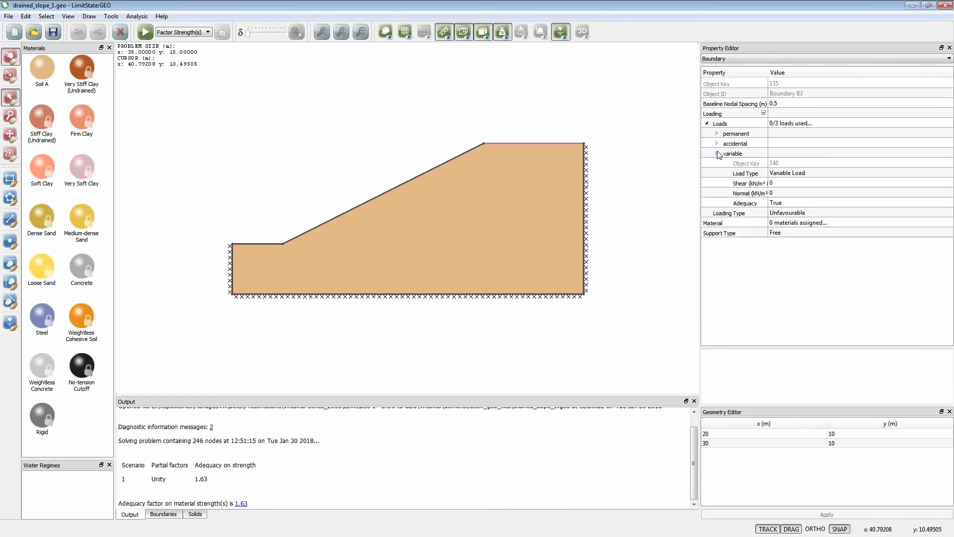
pyautogui.click(779, 194)
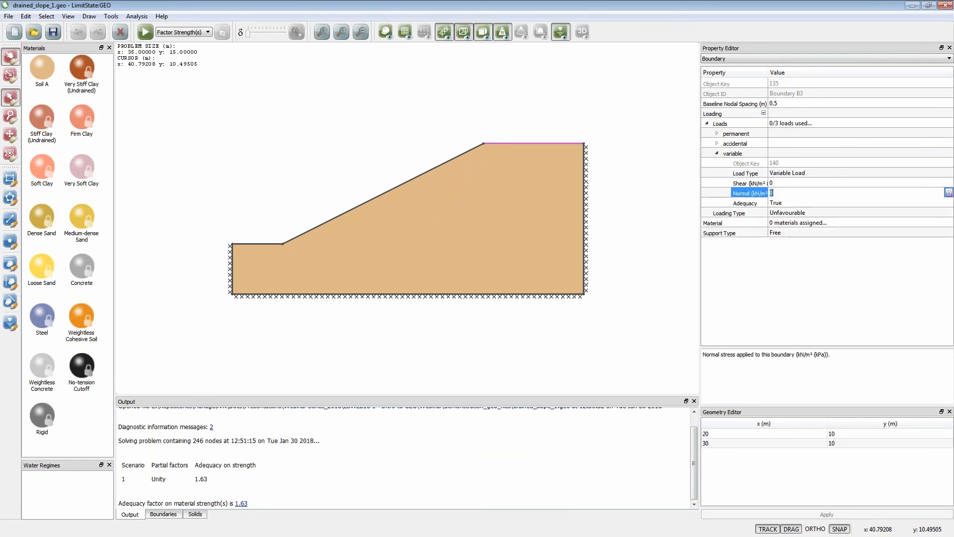
pyautogui.write('5')
pyautogui.click(782, 212)
pyautogui.click(516, 180)
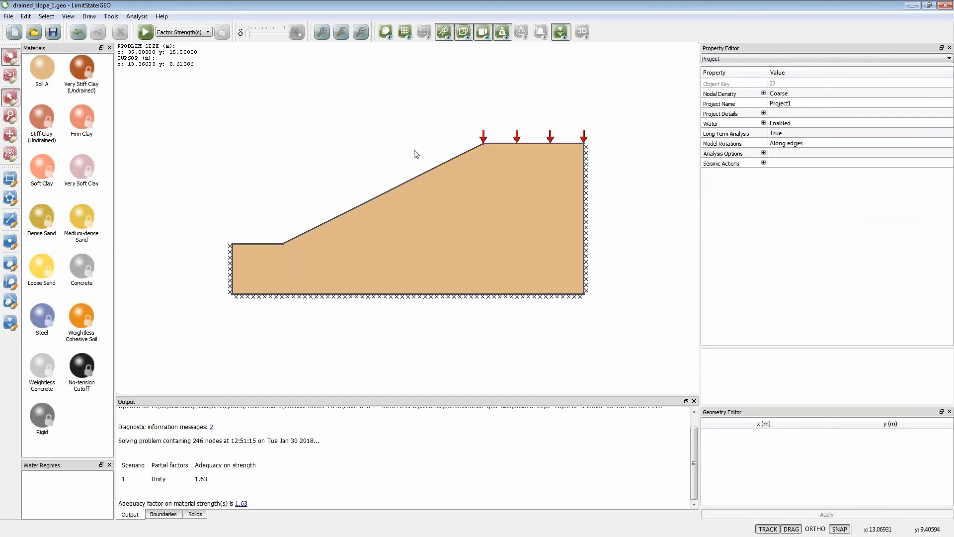
# - Solve the slope with the crest load applied, and unlock the model to undo that load
pyautogui.click(145, 32)
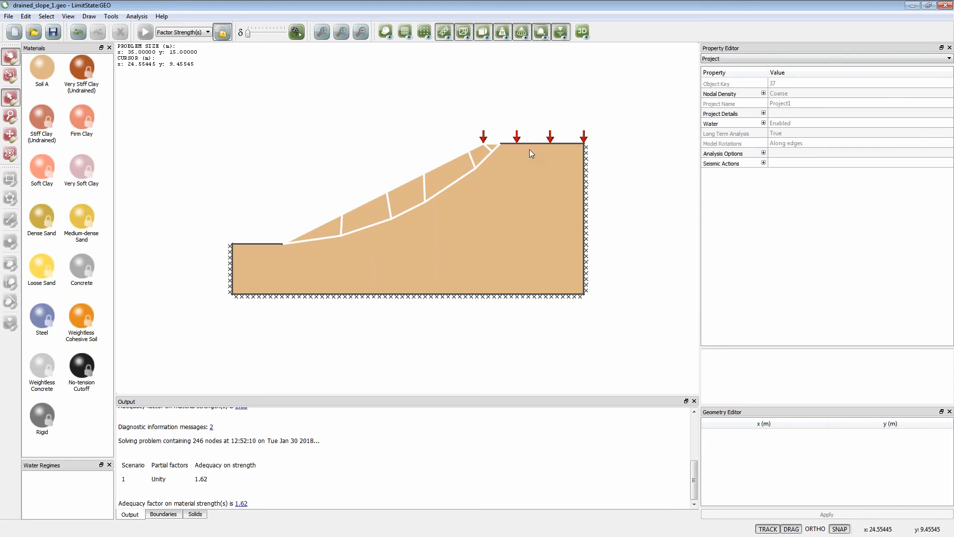
pyautogui.click(221, 33)
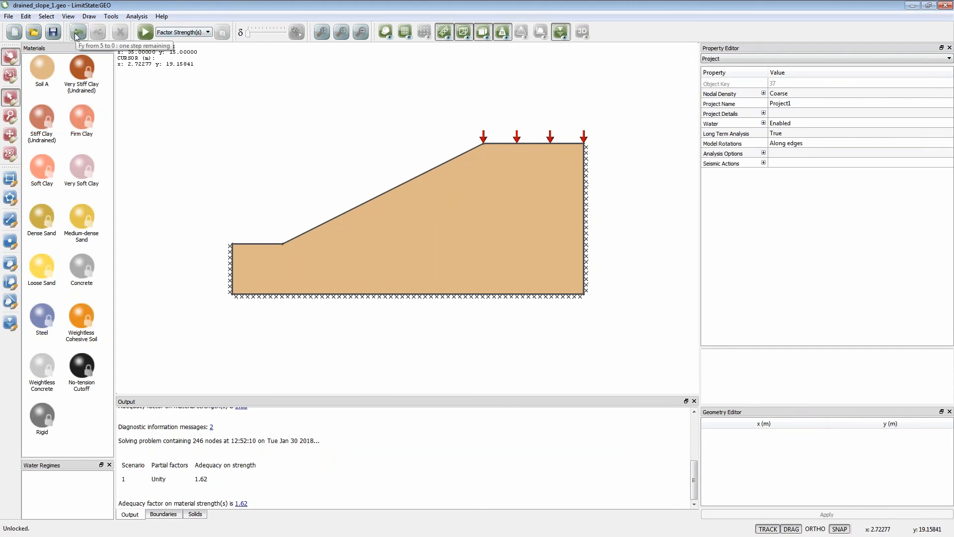
pyautogui.click(76, 35)
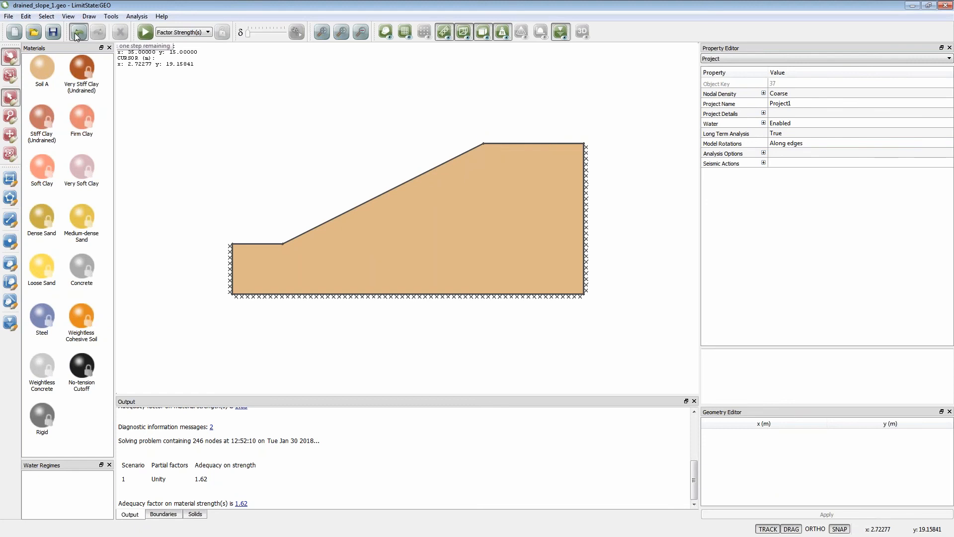
# - Draw a boundary from the slope's toe to the far vertical edge at about y 7 m and assign Soft Clay to it
pyautogui.click(10, 219)
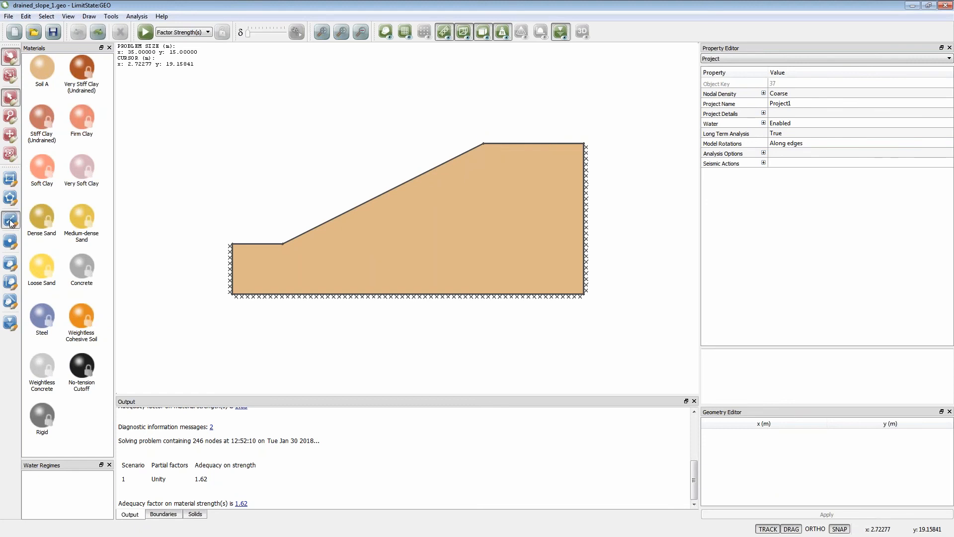
pyautogui.click(284, 245)
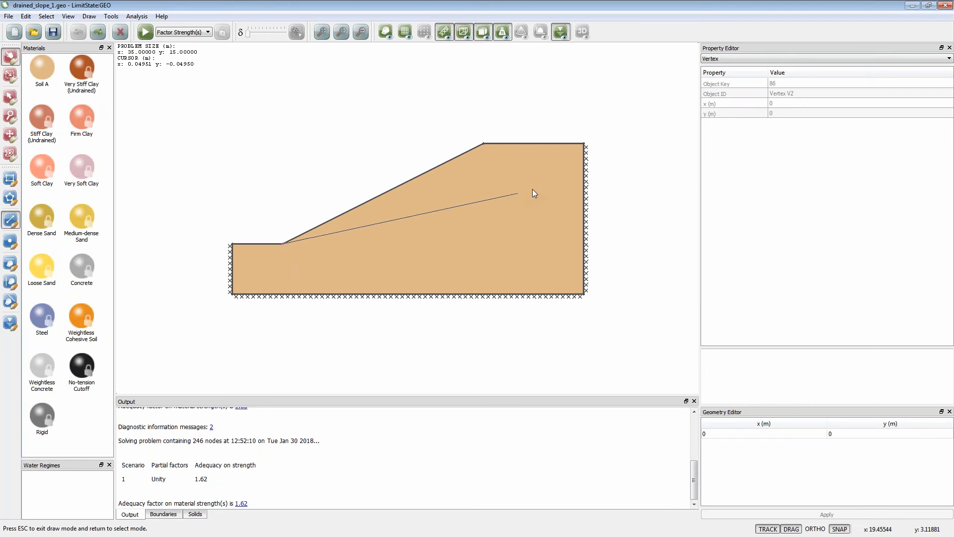
pyautogui.click(584, 174)
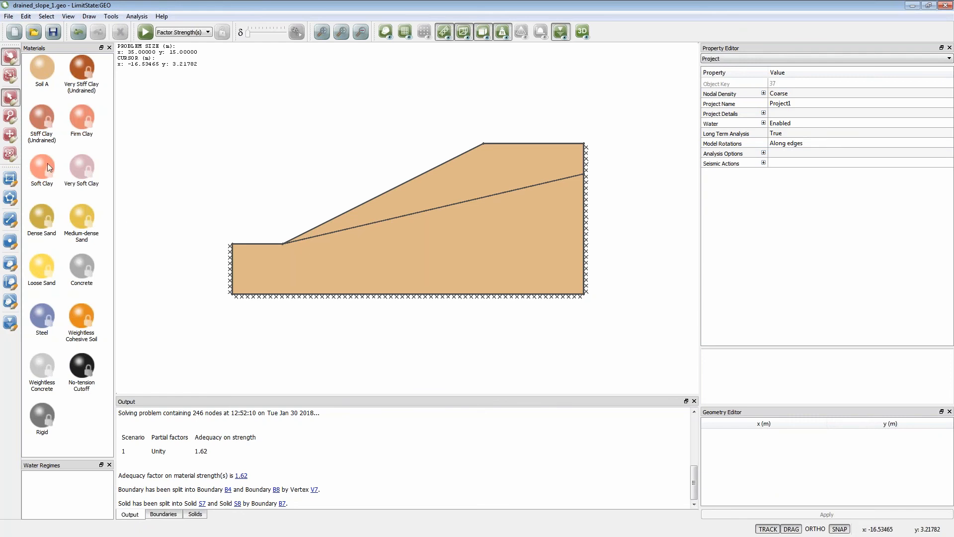
pyautogui.moveTo(43, 164); pyautogui.dragTo(402, 216)
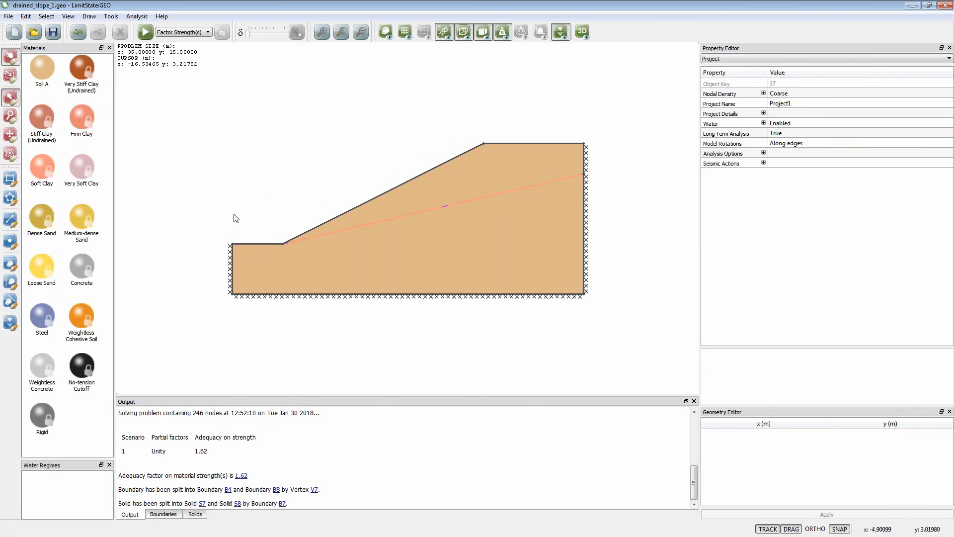
# - Insert a vertex midway along the soft clay boundary and move it to about x 17.3 m, y 3.2 m
pyautogui.click(10, 242)
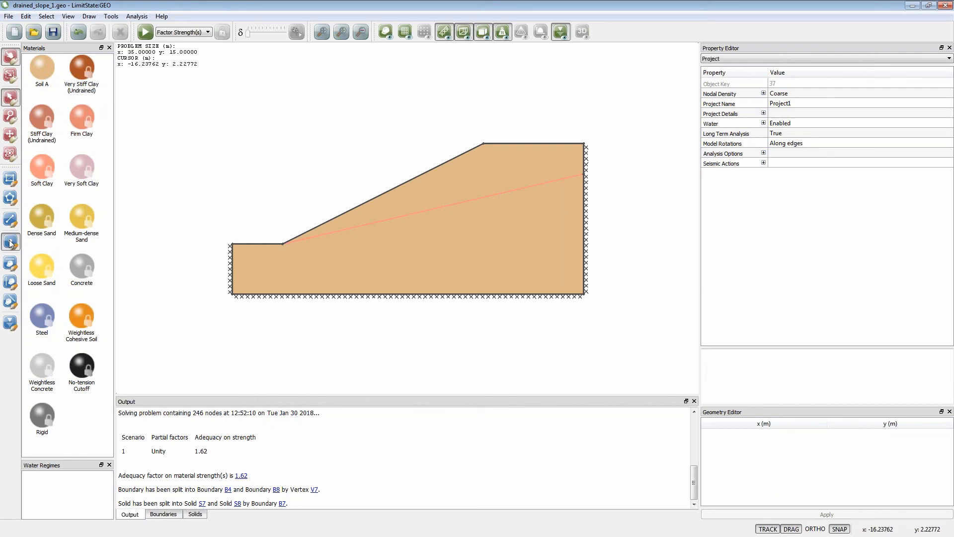
pyautogui.click(410, 214)
pyautogui.press('Escape')
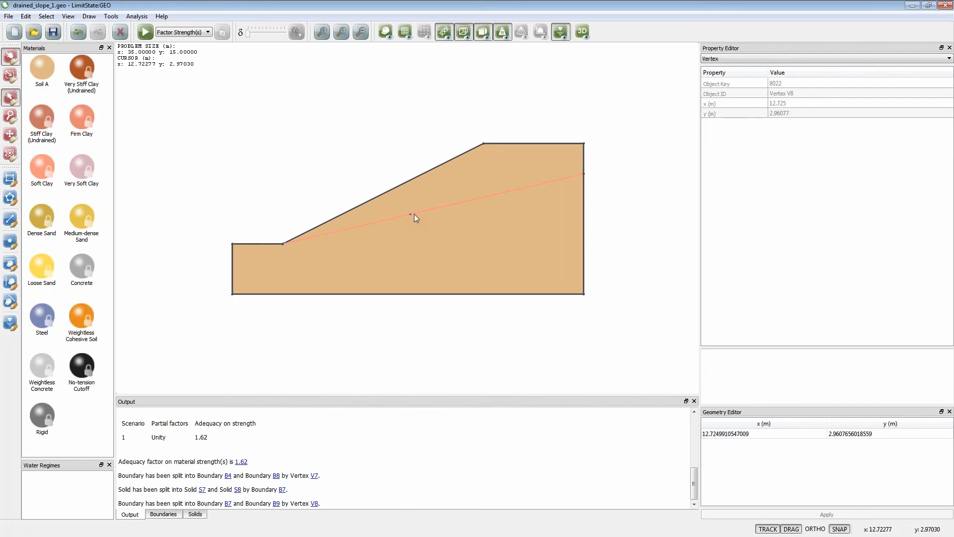
pyautogui.moveTo(457, 213); pyautogui.dragTo(457, 213)
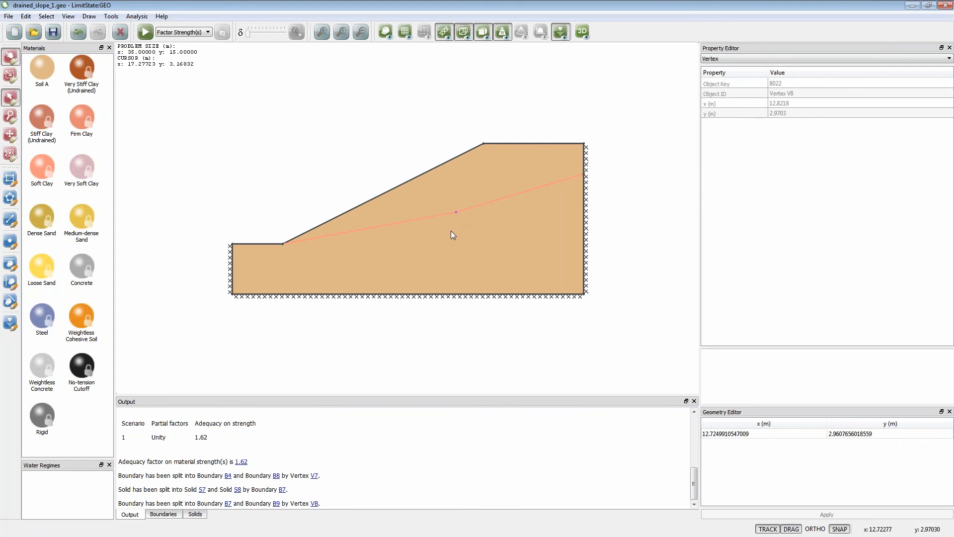
pyautogui.click(243, 176)
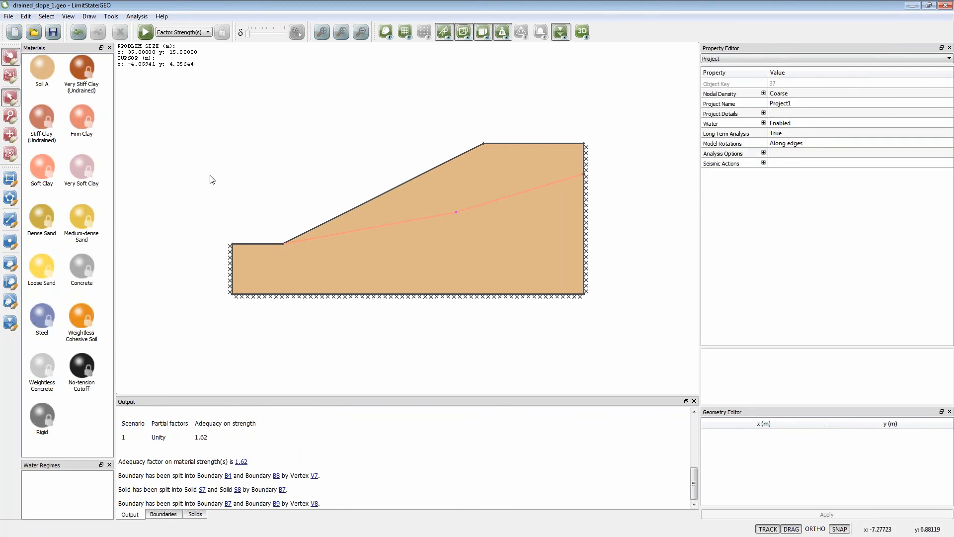
# - Solve the slope with the soft clay layer and examine its animated failure mechanism and adequacy factor details
pyautogui.click(145, 31)
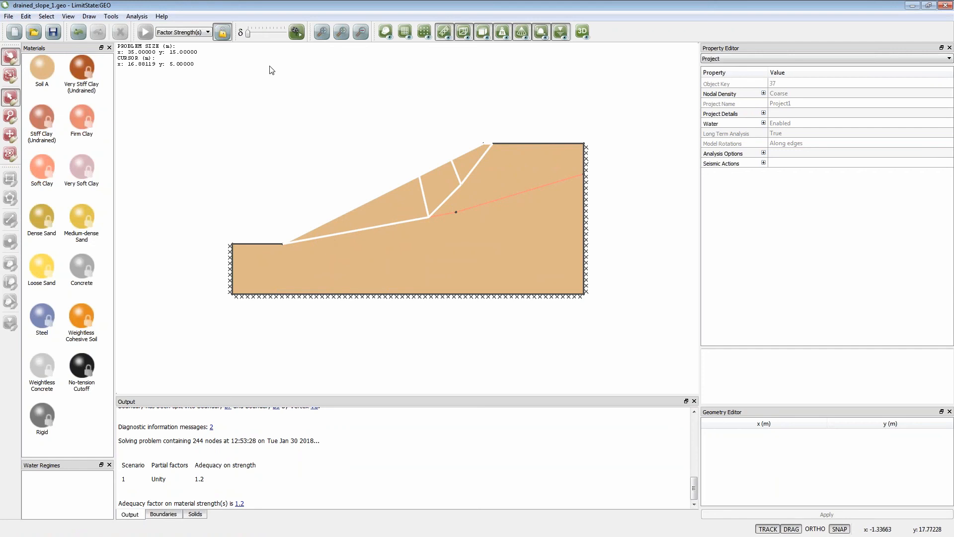
pyautogui.click(295, 33)
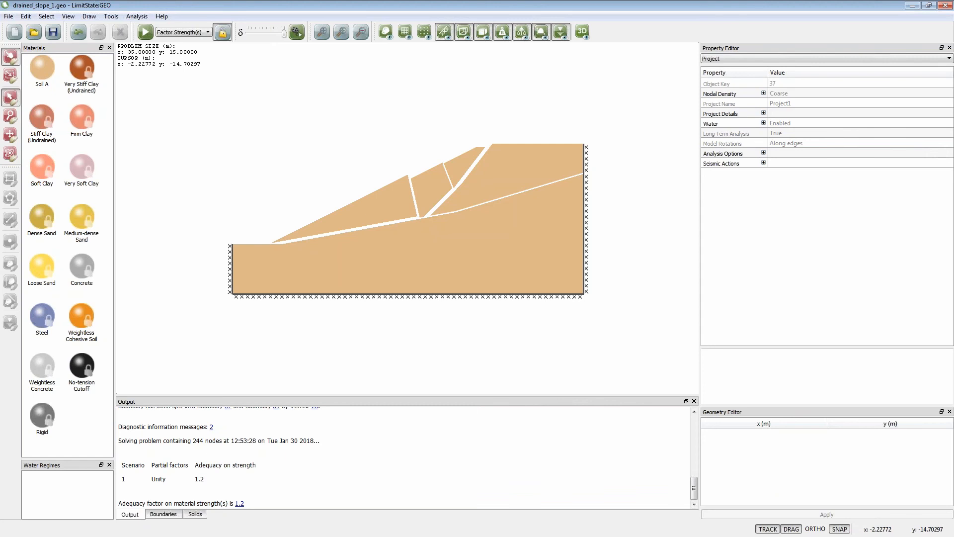
pyautogui.click(240, 504)
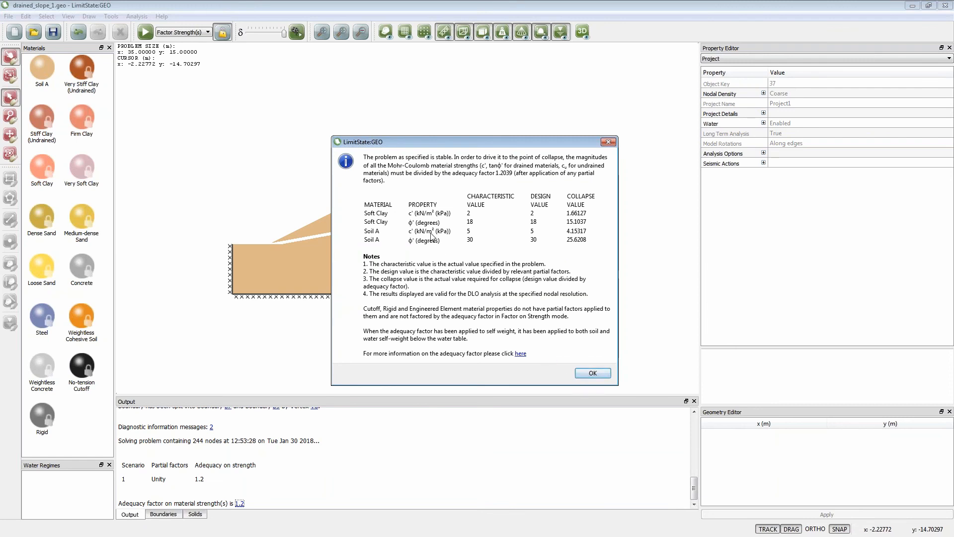
pyautogui.click(593, 374)
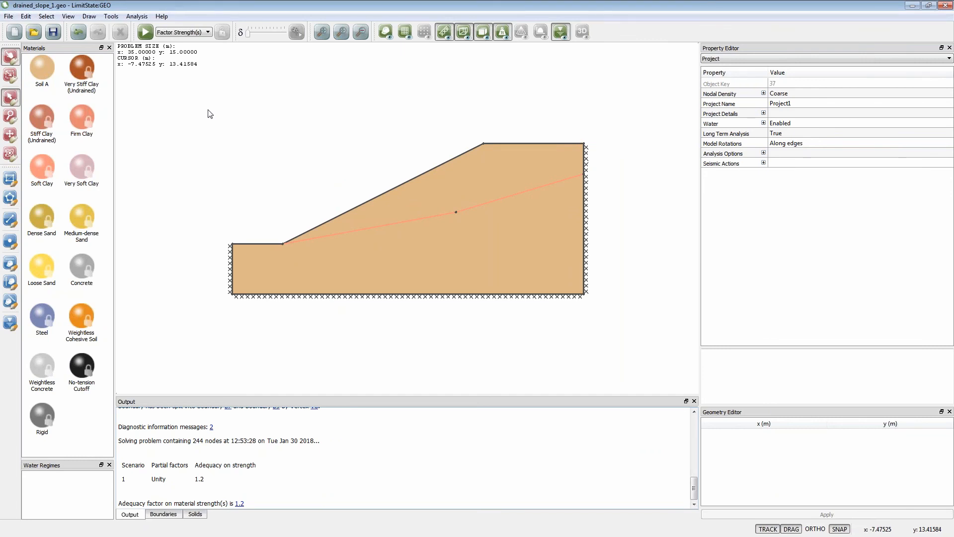
# - Close the drained slope project and open simple_footing_1.geo from the demonstration_geo_files folder
pyautogui.click(943, 9)
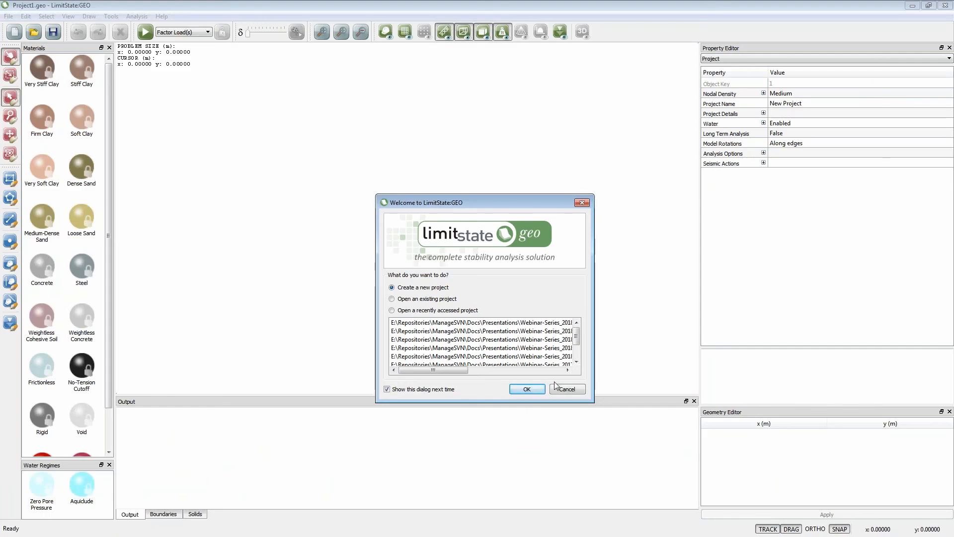
pyautogui.click(556, 387)
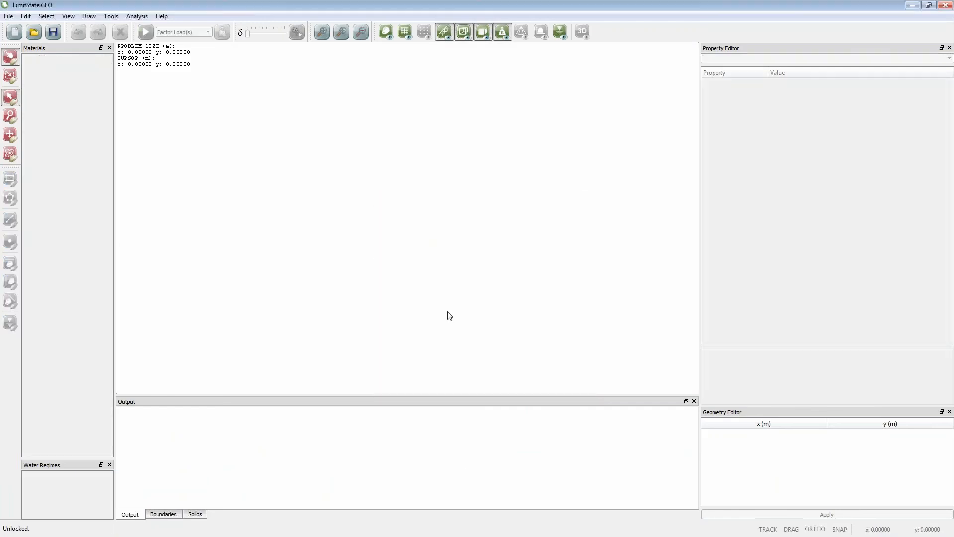
pyautogui.click(33, 31)
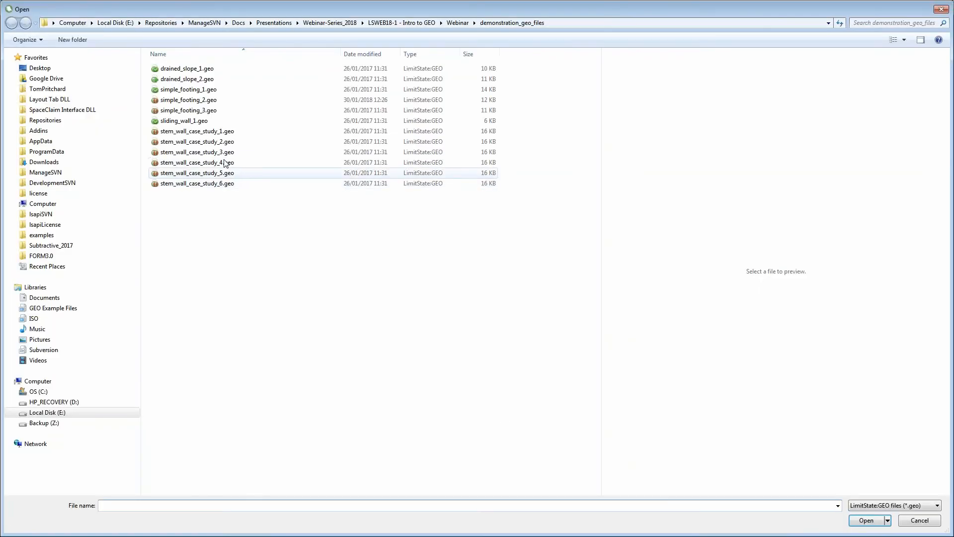
pyautogui.click(204, 102)
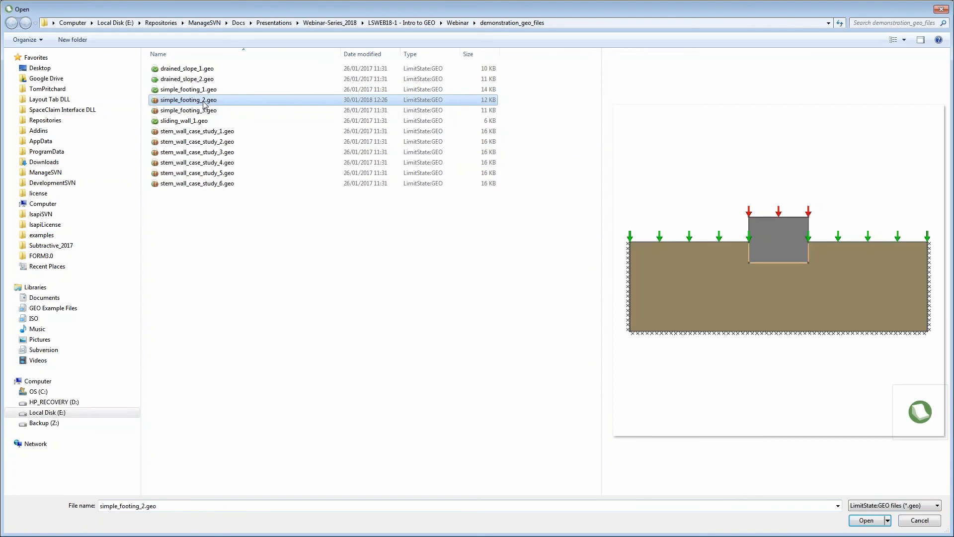
pyautogui.click(205, 90)
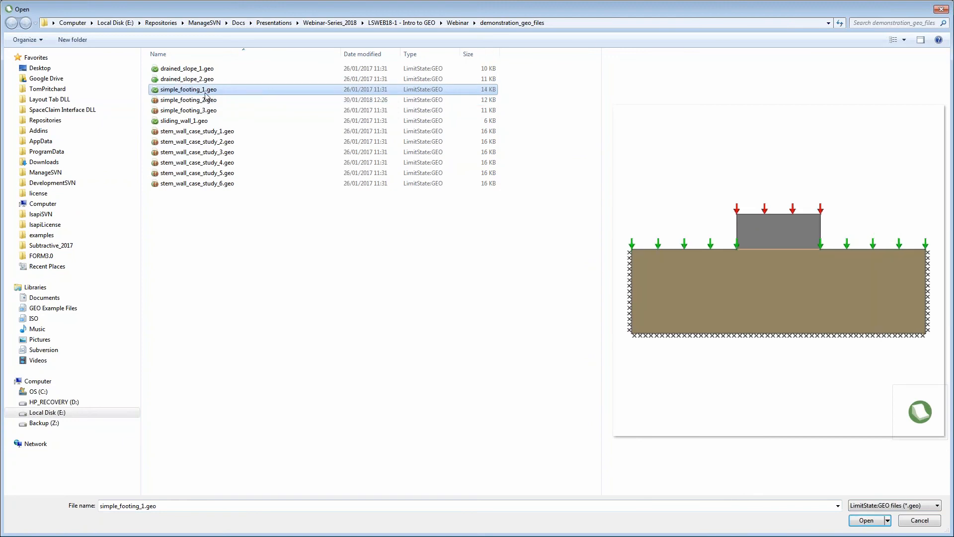
pyautogui.click(865, 519)
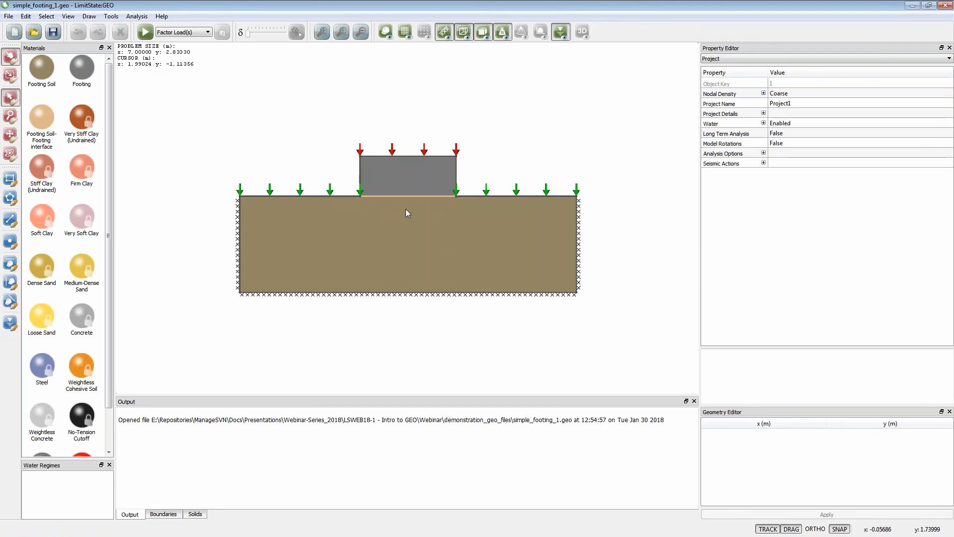
# - Examine the permanent load's properties on the footing's upper boundary
pyautogui.click(393, 156)
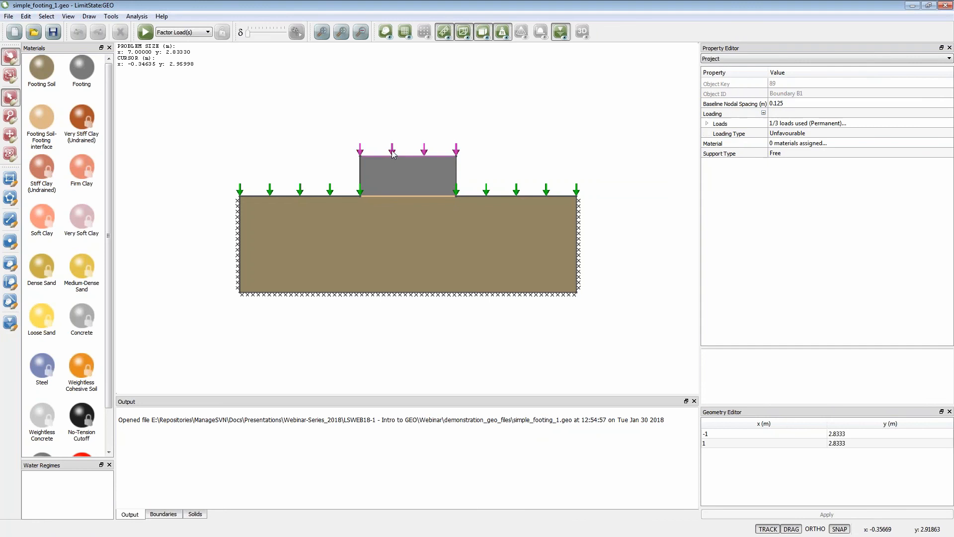
pyautogui.click(708, 125)
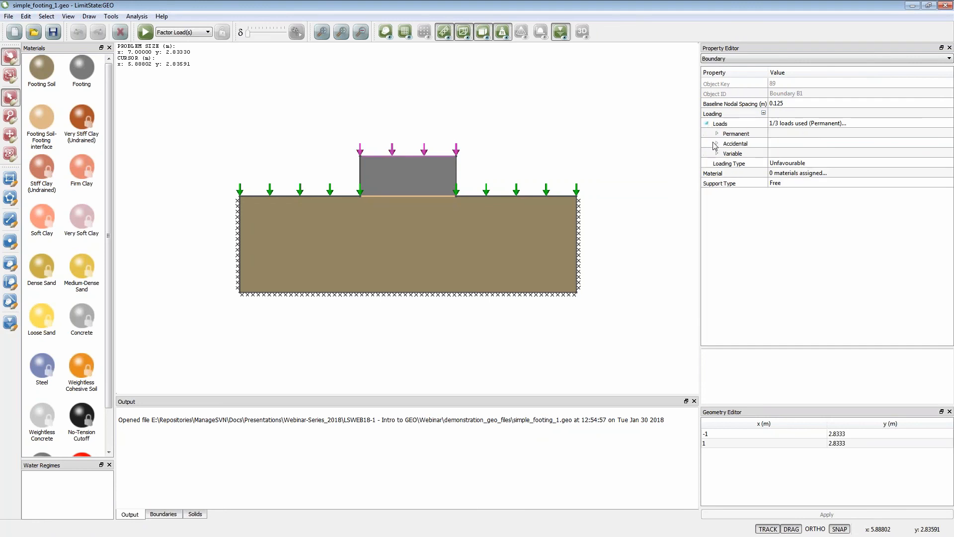
pyautogui.click(717, 135)
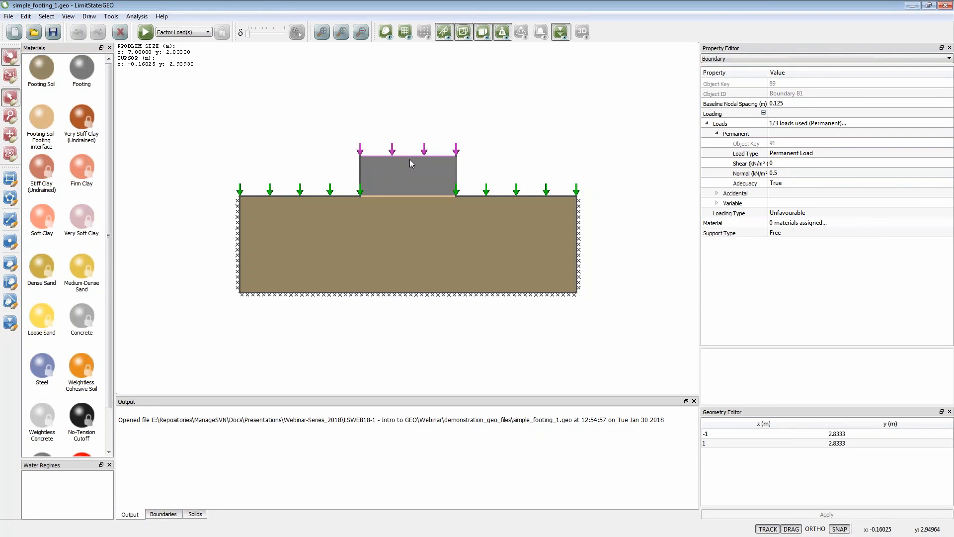
# - Examine the Footing Soil properties of the ground solid, including the drainage behaviour options, keeping it as Drained/undrained
pyautogui.click(410, 236)
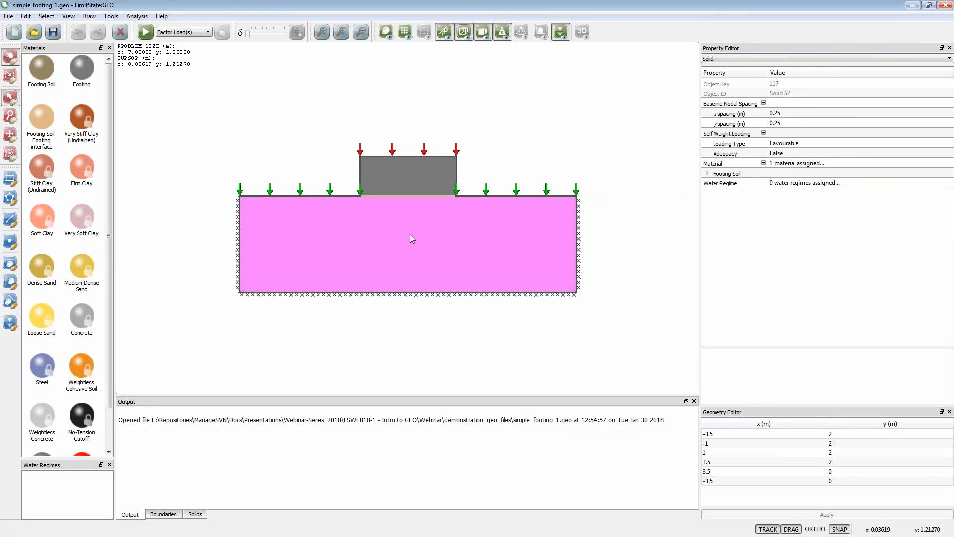
pyautogui.click(707, 174)
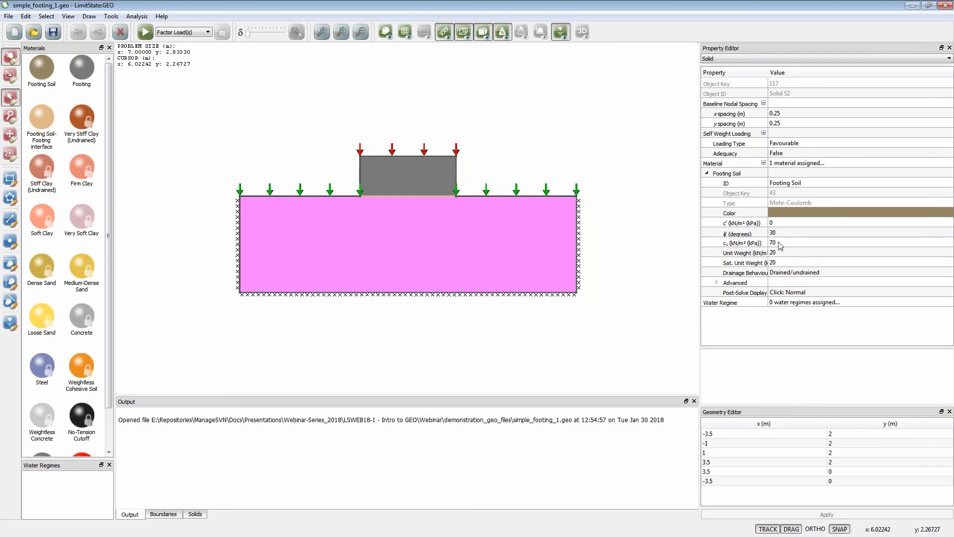
pyautogui.click(789, 276)
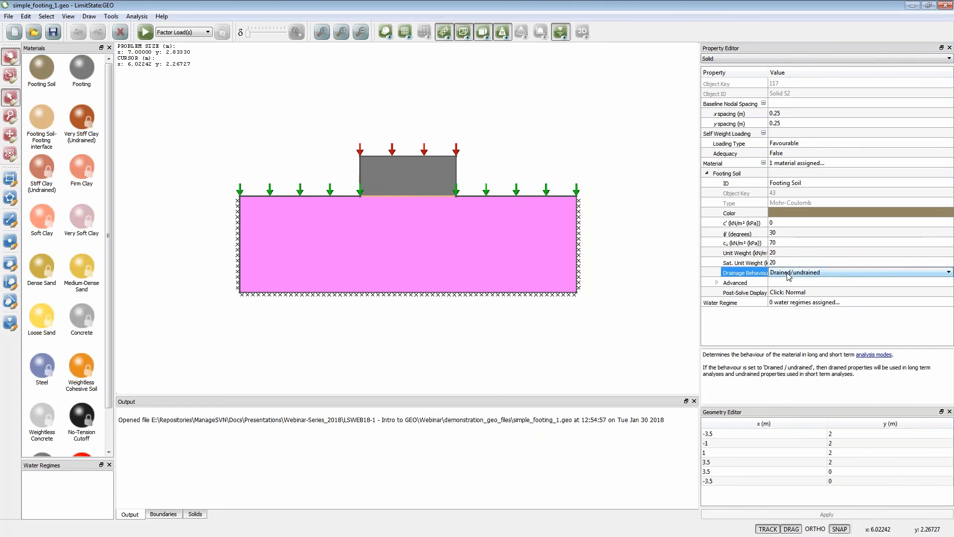
pyautogui.click(838, 273)
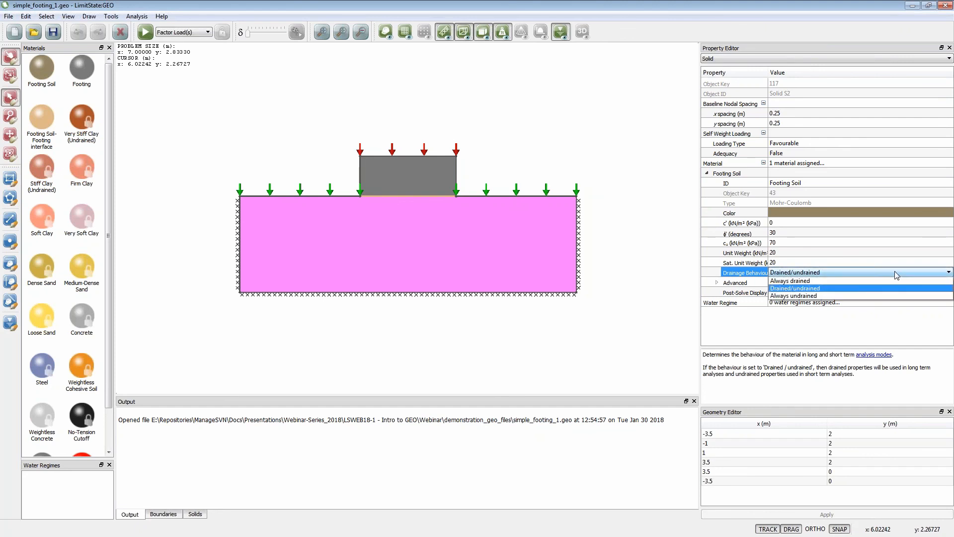
pyautogui.click(824, 288)
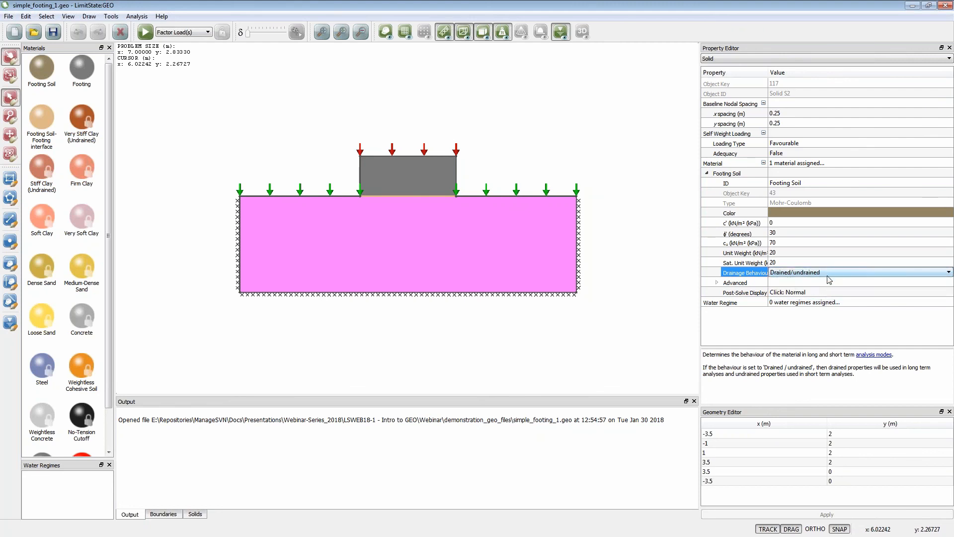
# - Check the project's Long Term Analysis setting against the strength parameters of the ground's Footing Soil
pyautogui.click(662, 232)
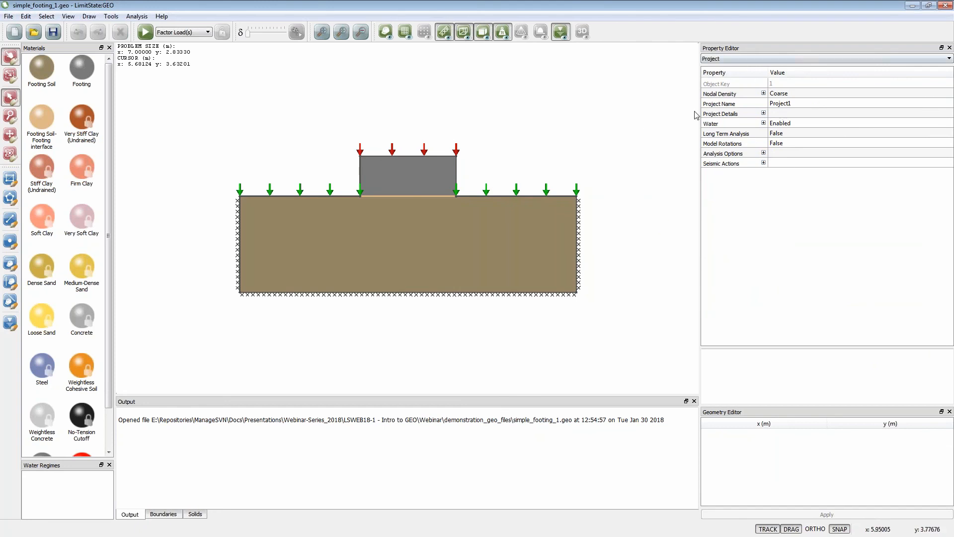
pyautogui.click(787, 135)
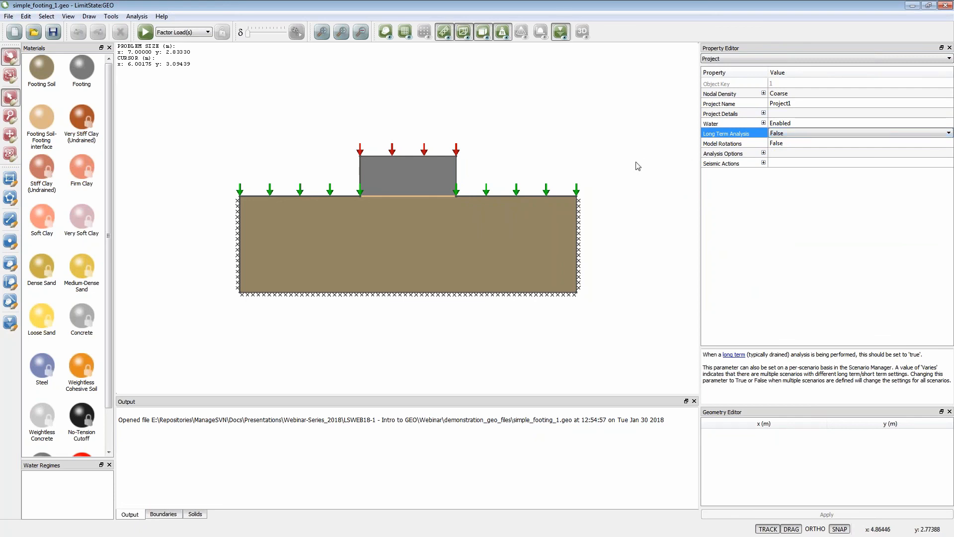
pyautogui.click(509, 244)
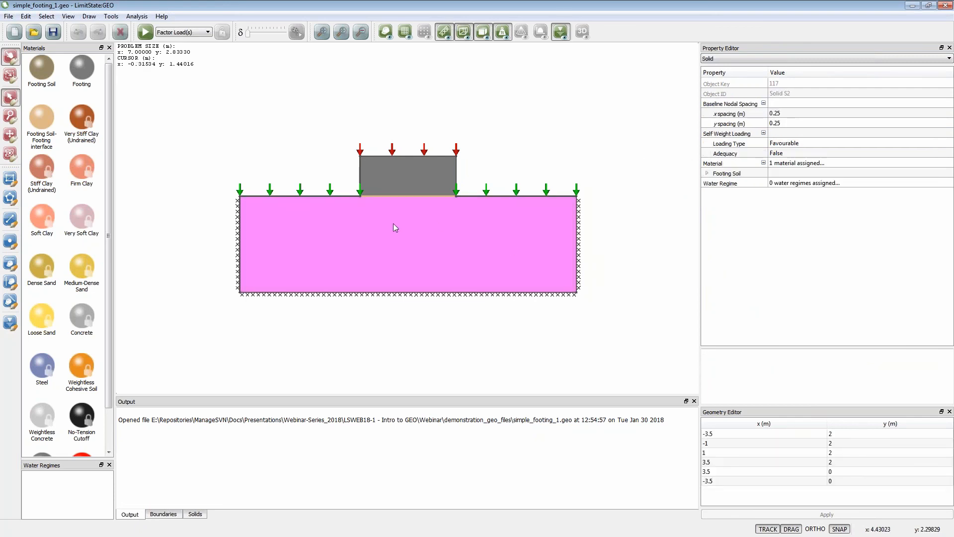
pyautogui.click(707, 173)
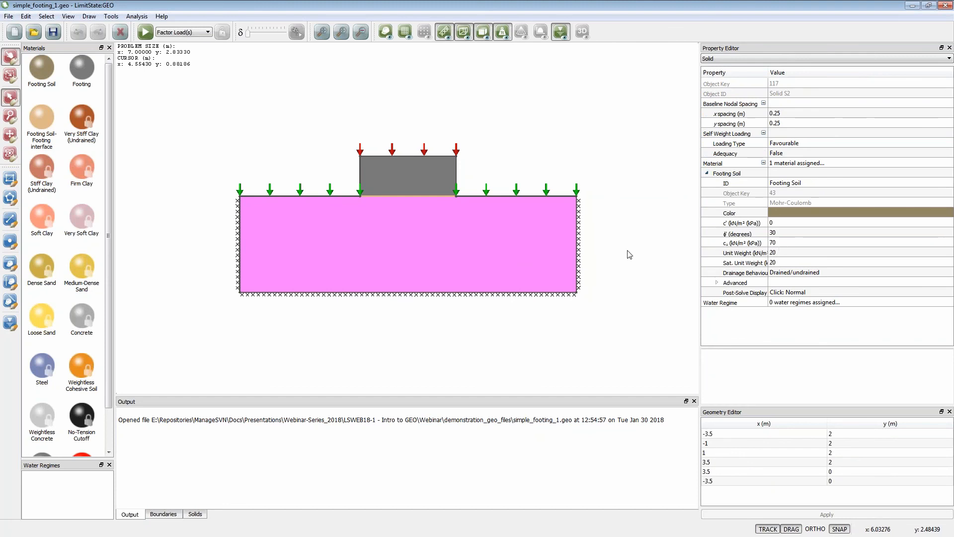
# - Examine the permanent and variable loads and the loading type on the ground surface boundary to the right of the footing
pyautogui.click(488, 195)
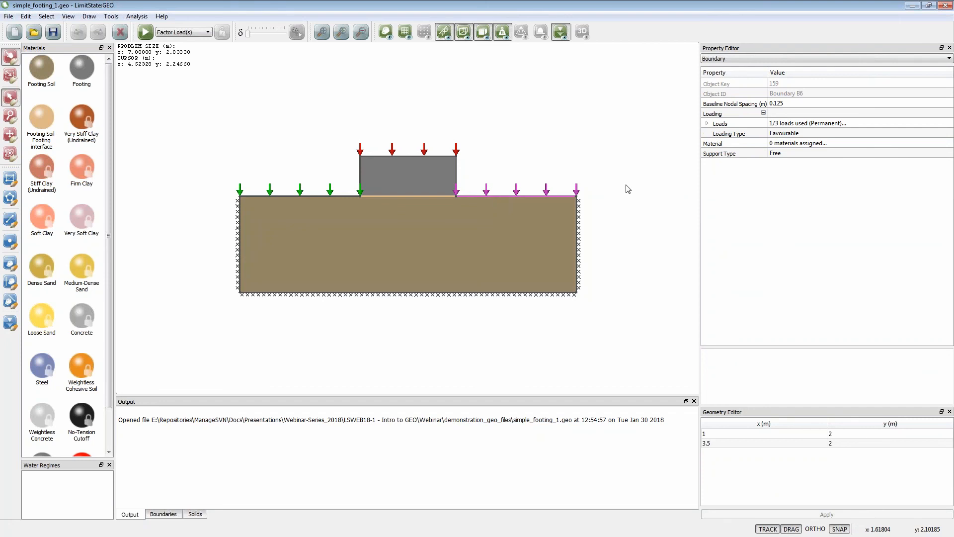
pyautogui.click(707, 124)
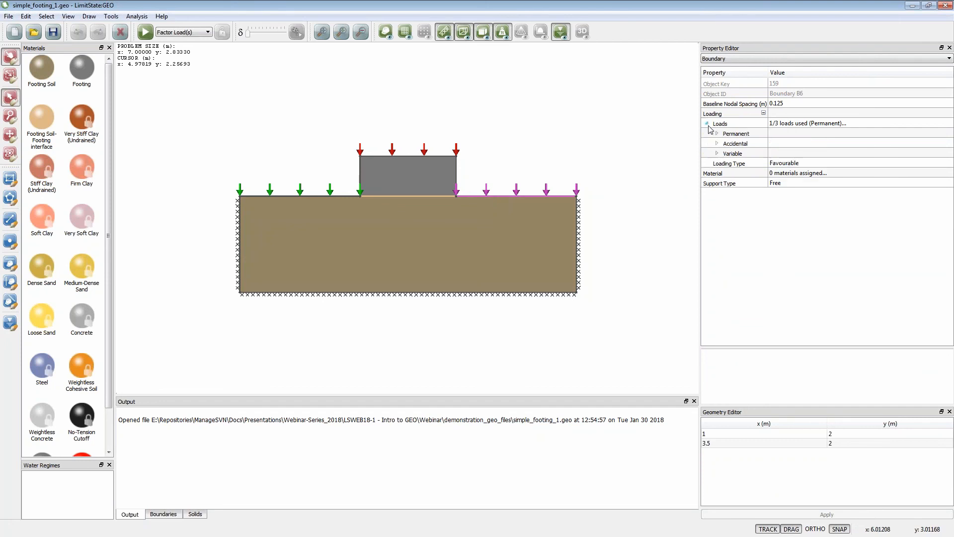
pyautogui.click(718, 153)
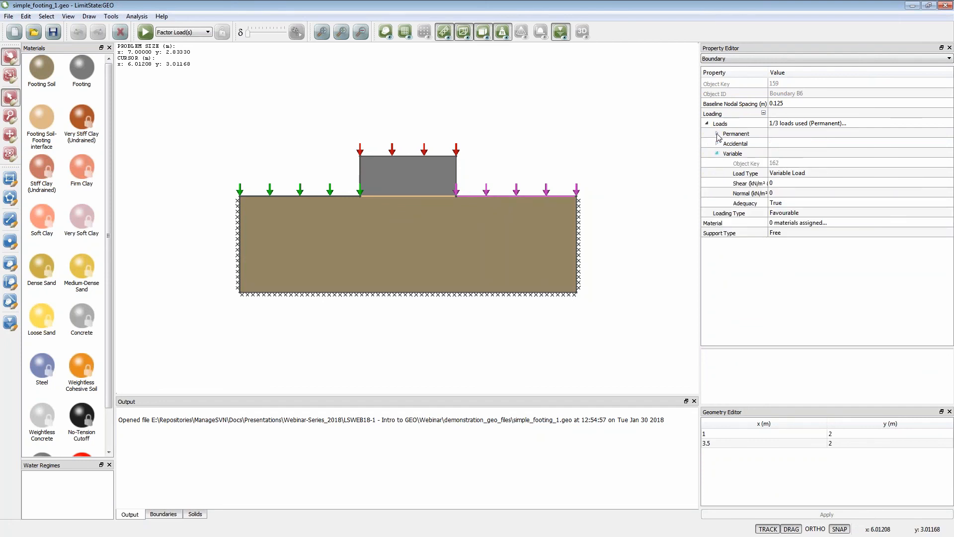
pyautogui.click(717, 134)
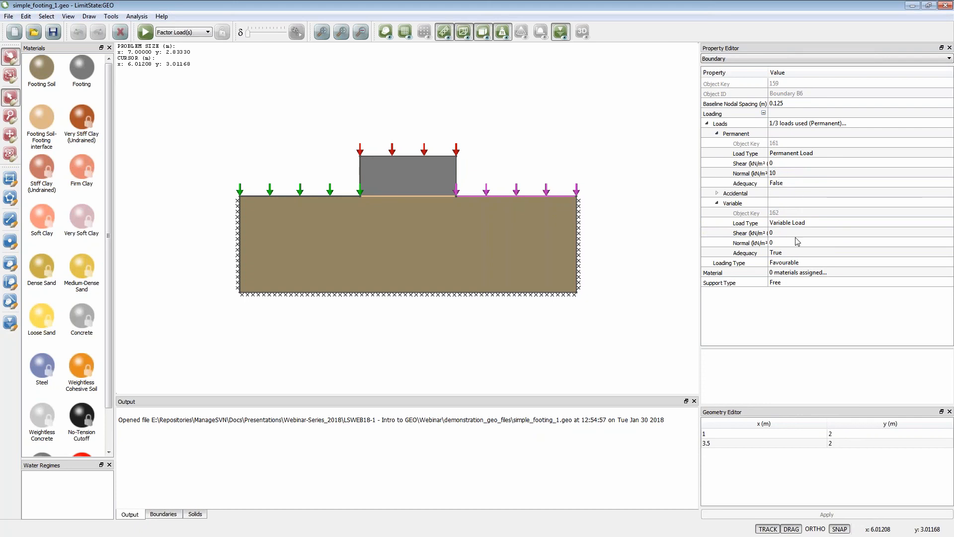
pyautogui.click(785, 263)
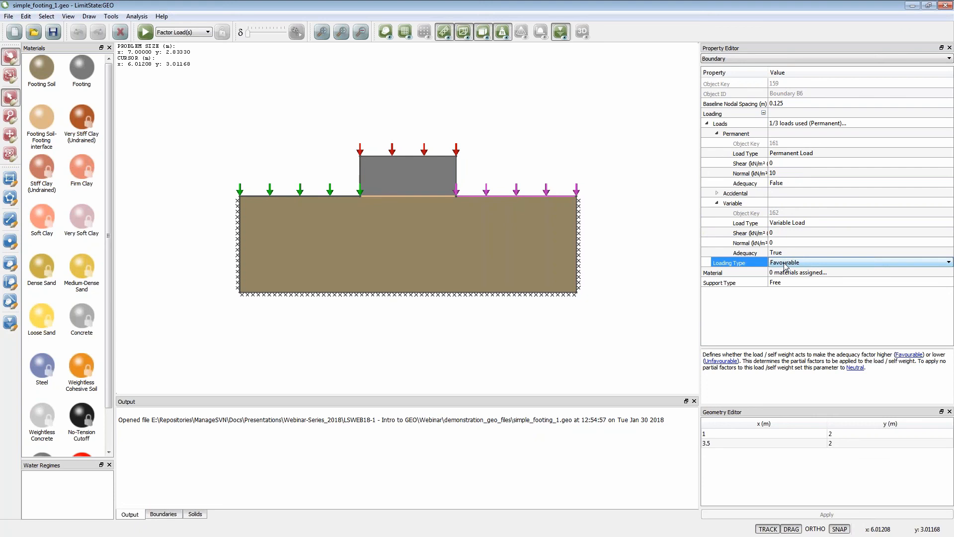
pyautogui.click(649, 215)
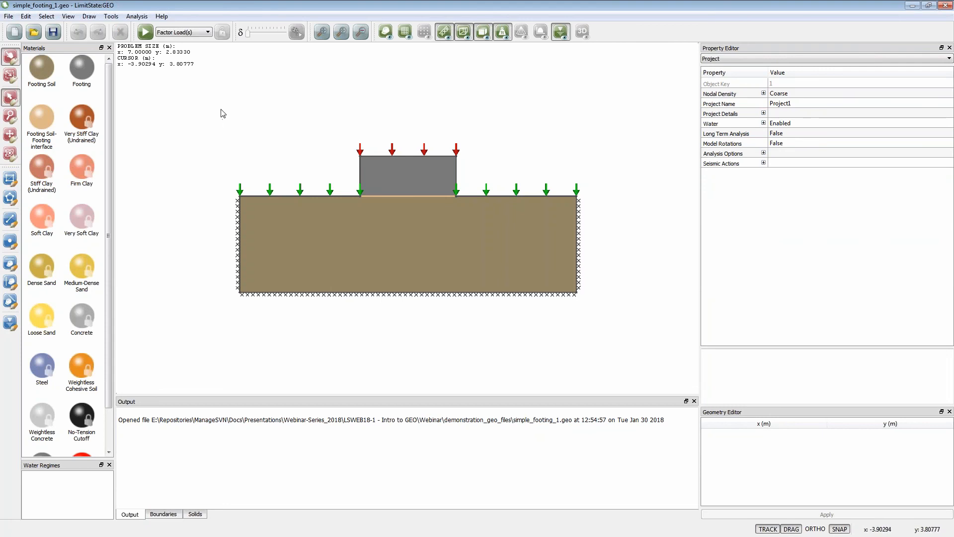
# - Review the load and material partial factors and long term analysis options of the Unity, EC7 DA1/1 and EC7 DA1/2 scenarios
pyautogui.click(140, 18)
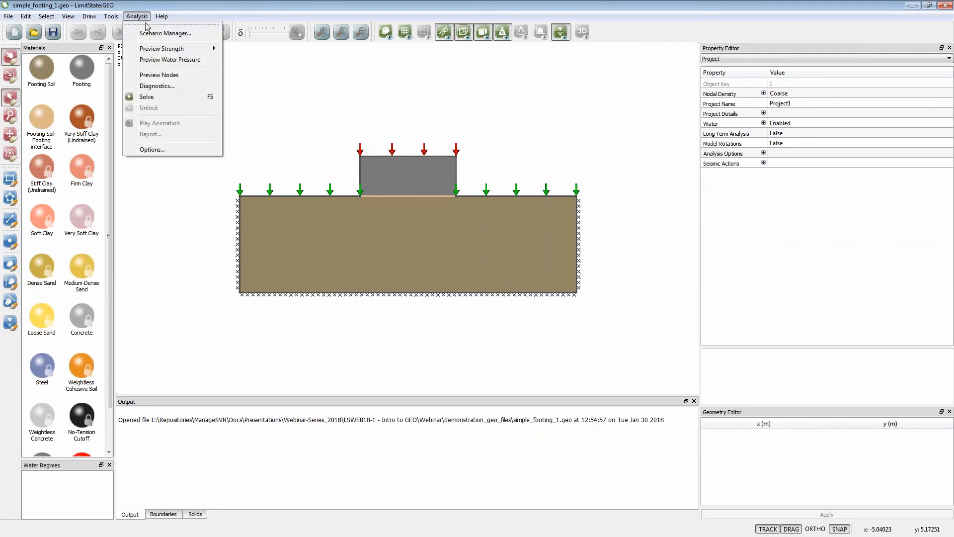
pyautogui.click(149, 35)
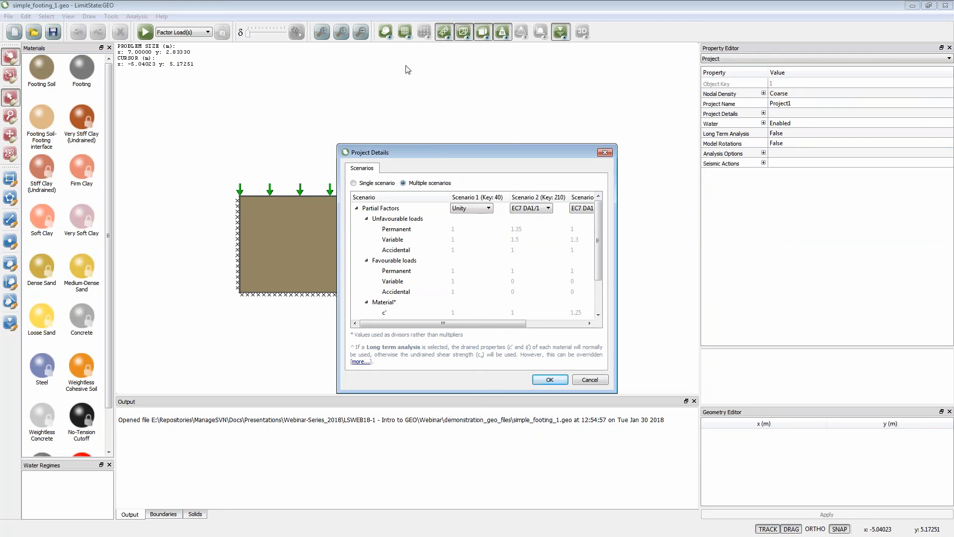
pyautogui.moveTo(478, 151); pyautogui.dragTo(491, 89)
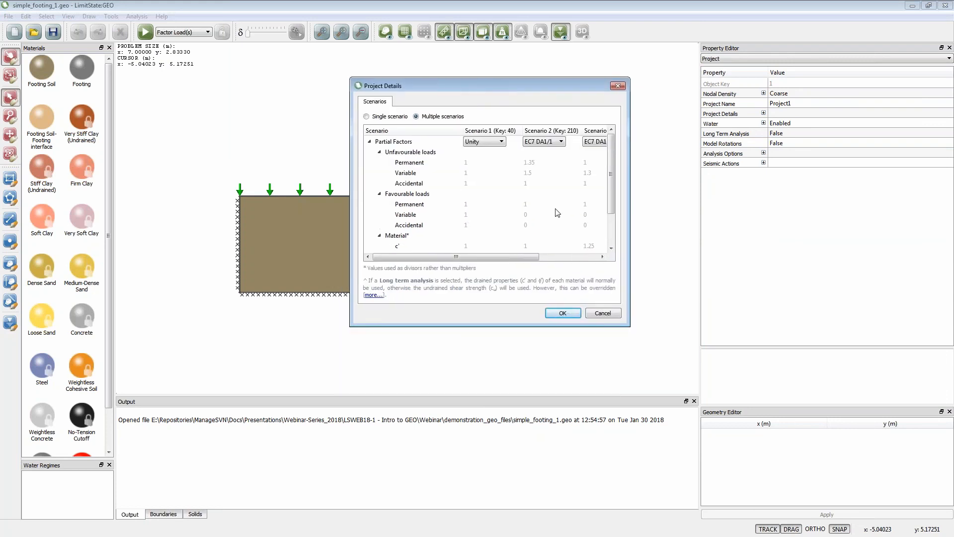
pyautogui.moveTo(517, 259)
pyautogui.mouseDown()
pyautogui.moveTo(573, 259)
pyautogui.moveTo(496, 264)
pyautogui.moveTo(555, 262)
pyautogui.moveTo(512, 263)
pyautogui.mouseUp()
pyautogui.moveTo(474, 260); pyautogui.dragTo(525, 261)
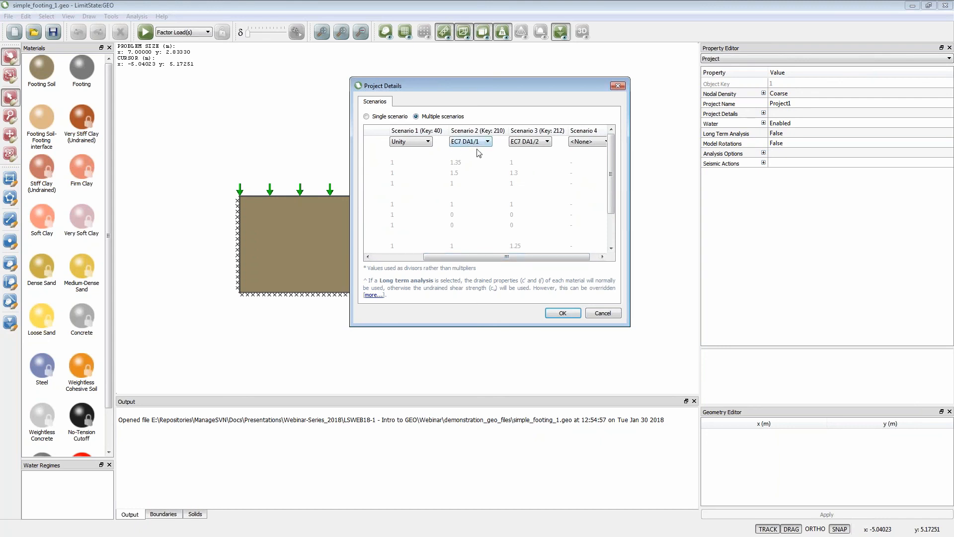
pyautogui.moveTo(469, 258); pyautogui.dragTo(432, 259)
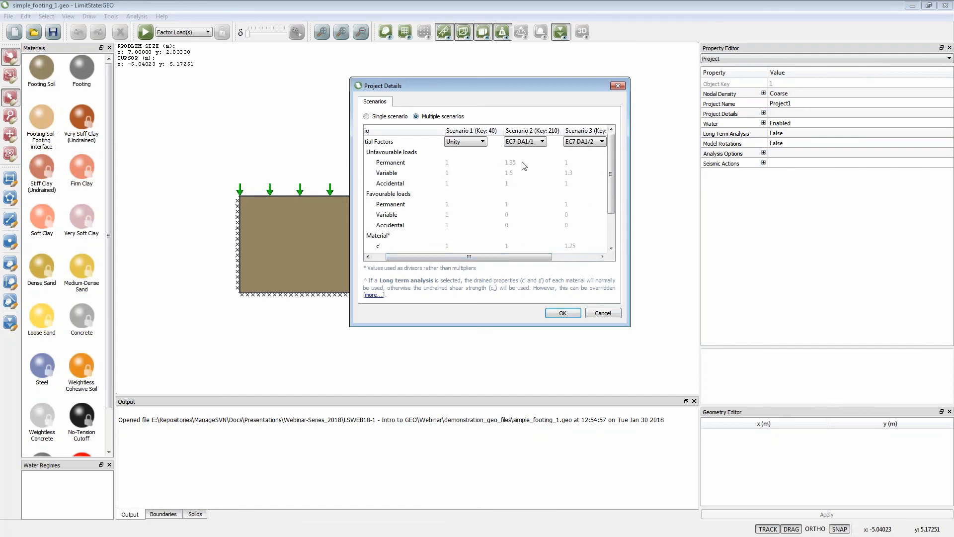
pyautogui.moveTo(495, 260); pyautogui.dragTo(524, 260)
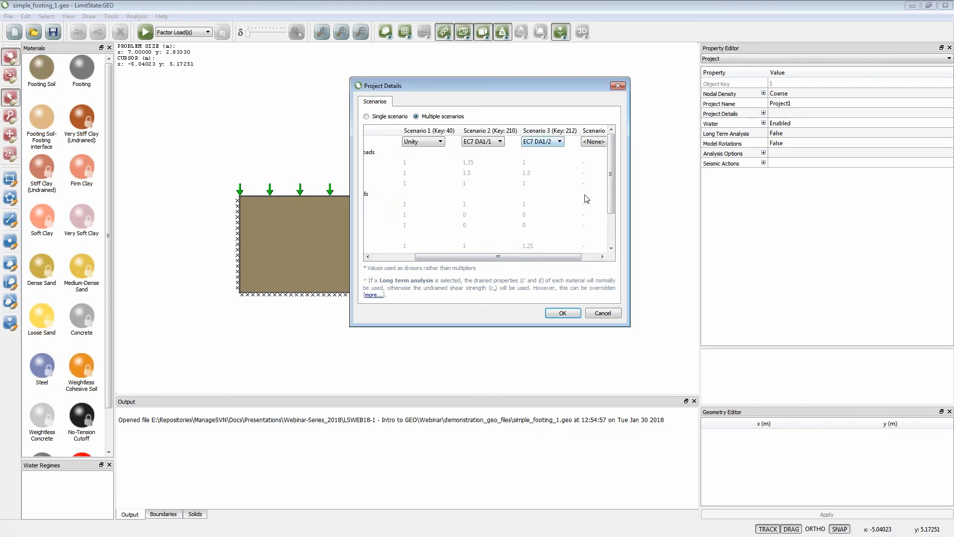
pyautogui.scroll(-1, 613, 197)
pyautogui.scroll(-3, 613, 196)
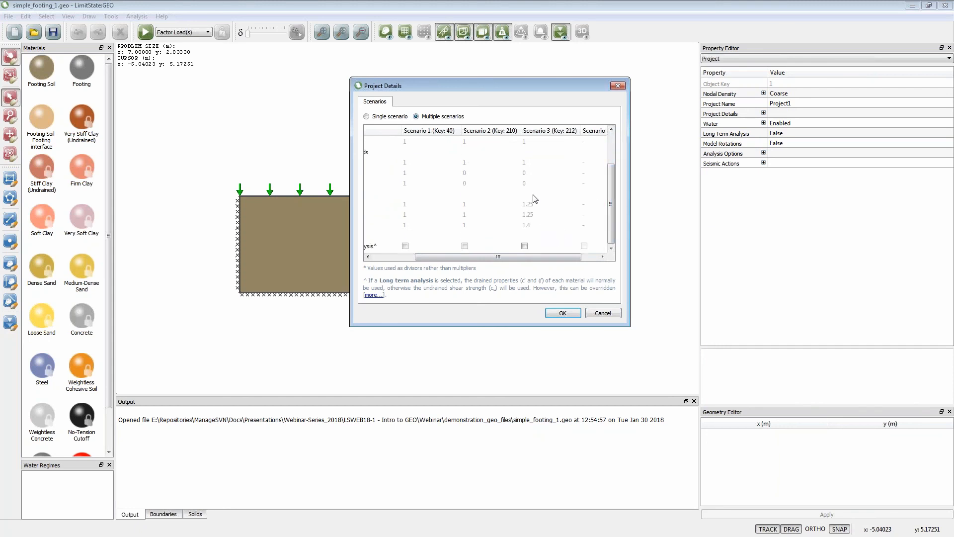
pyautogui.moveTo(530, 258); pyautogui.dragTo(496, 257)
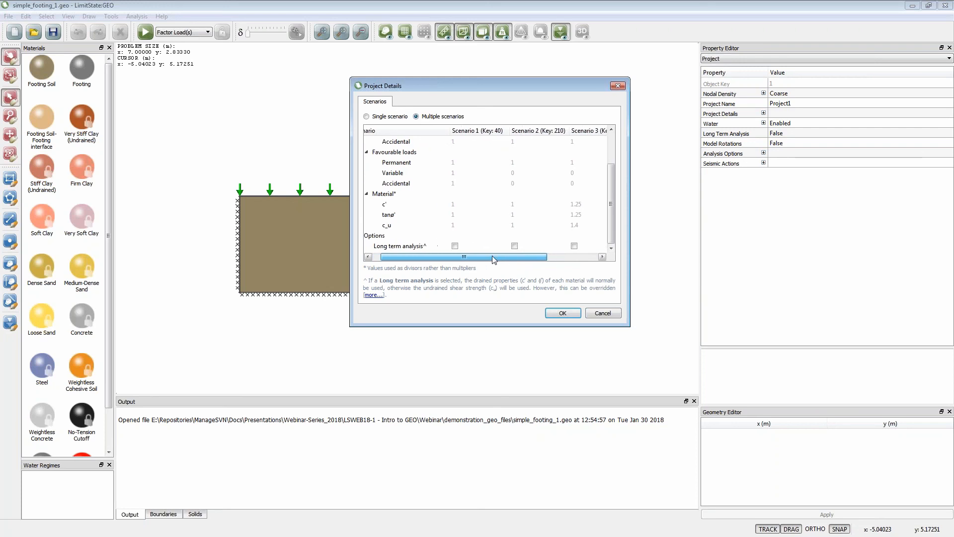
pyautogui.click(562, 313)
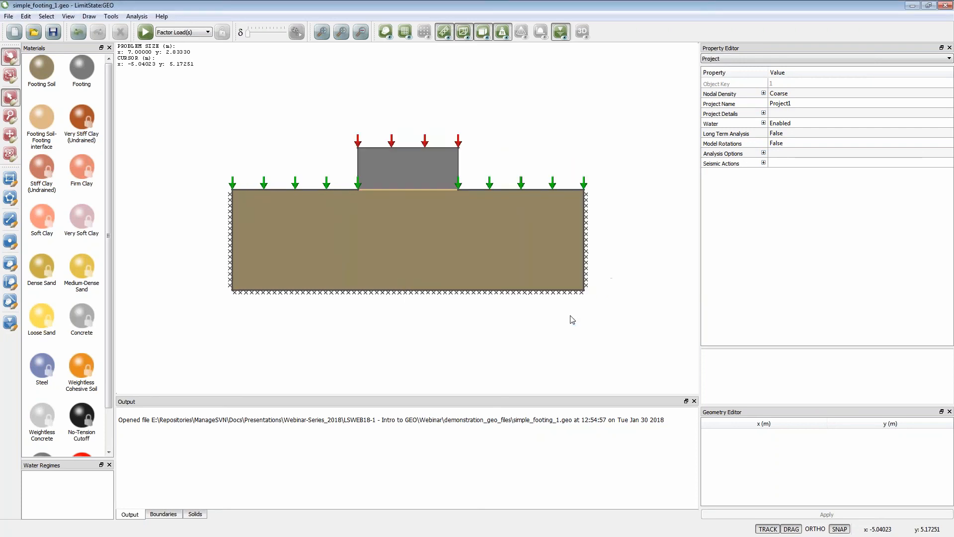
# - Solve the surface footing for all three partial factor scenarios and unlock the model
pyautogui.click(146, 33)
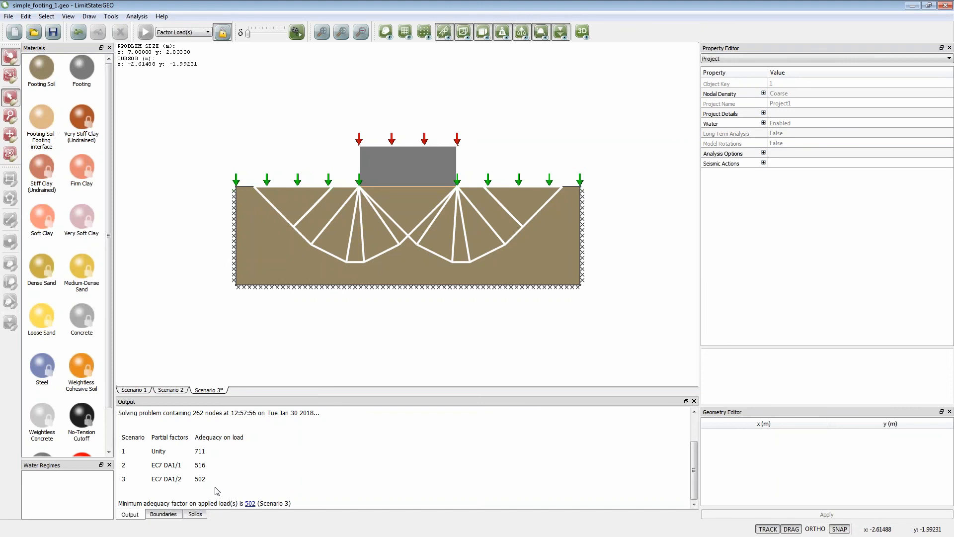
pyautogui.click(224, 33)
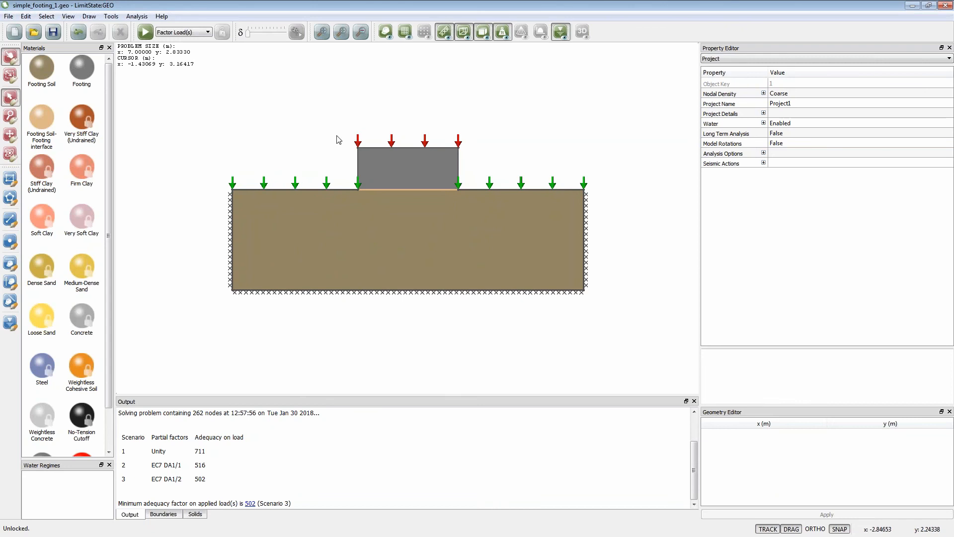
# - Open simple_footing_2.geo without saving the current project, and solve its three scenarios
pyautogui.click(44, 35)
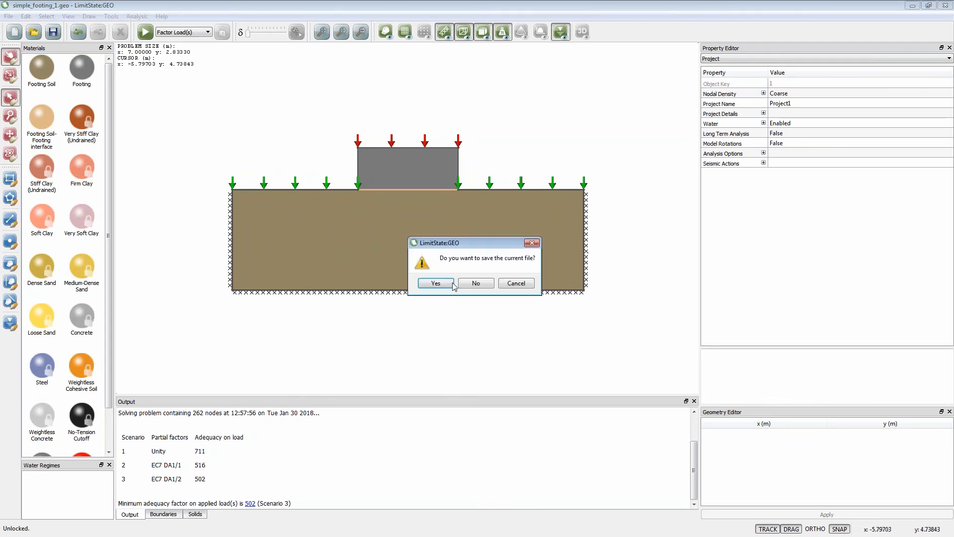
pyautogui.click(469, 284)
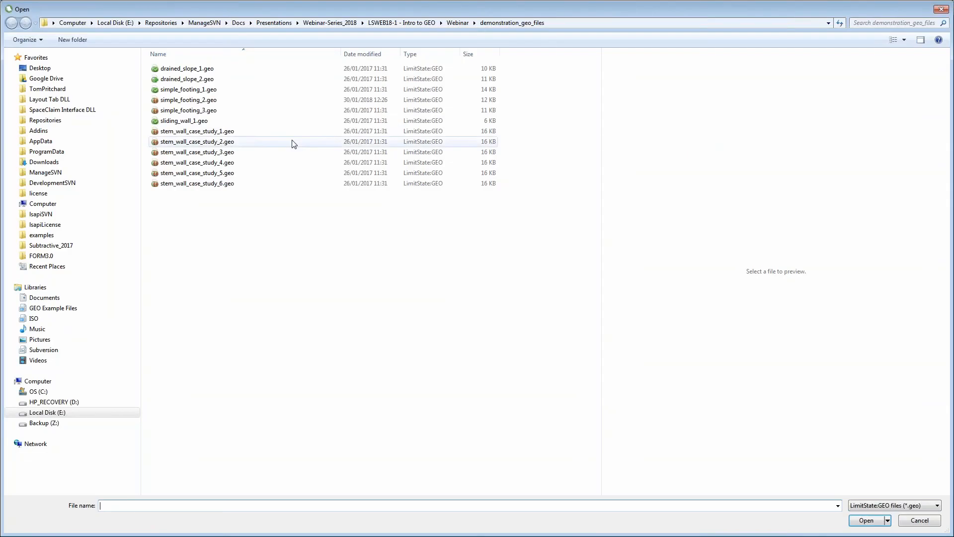
pyautogui.click(204, 101)
pyautogui.click(867, 519)
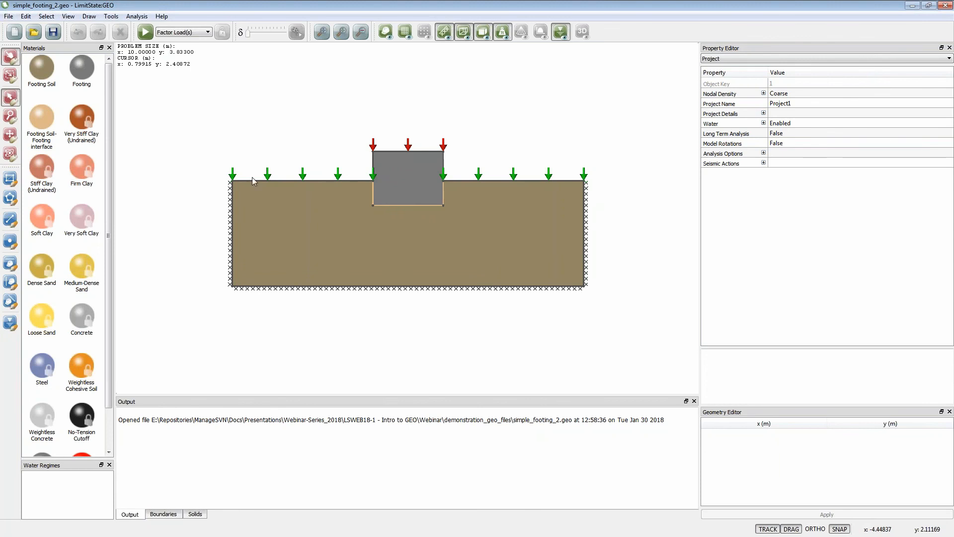
pyautogui.click(145, 32)
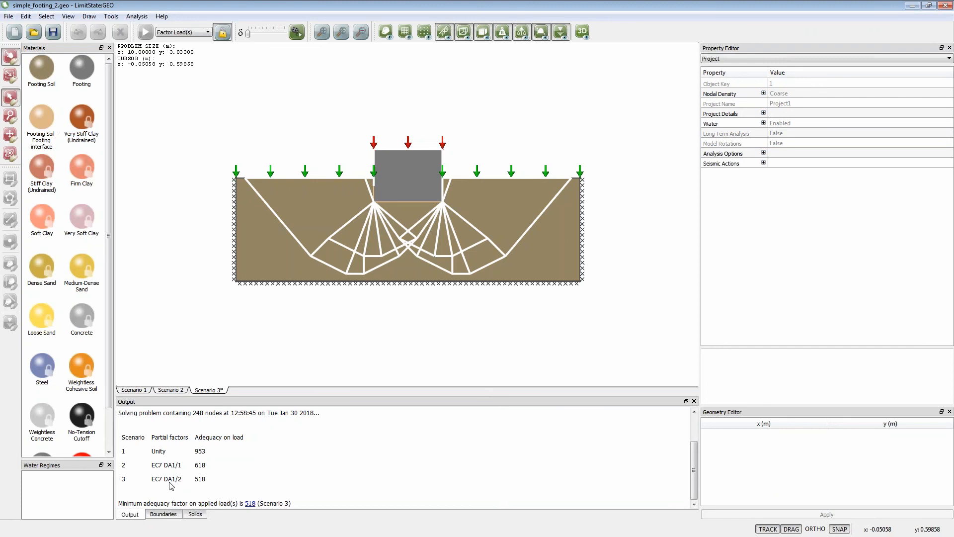
# - Unlock the footing model and set the variable load's shear on the footing's top boundary to 0.2 kN/m²
pyautogui.click(222, 33)
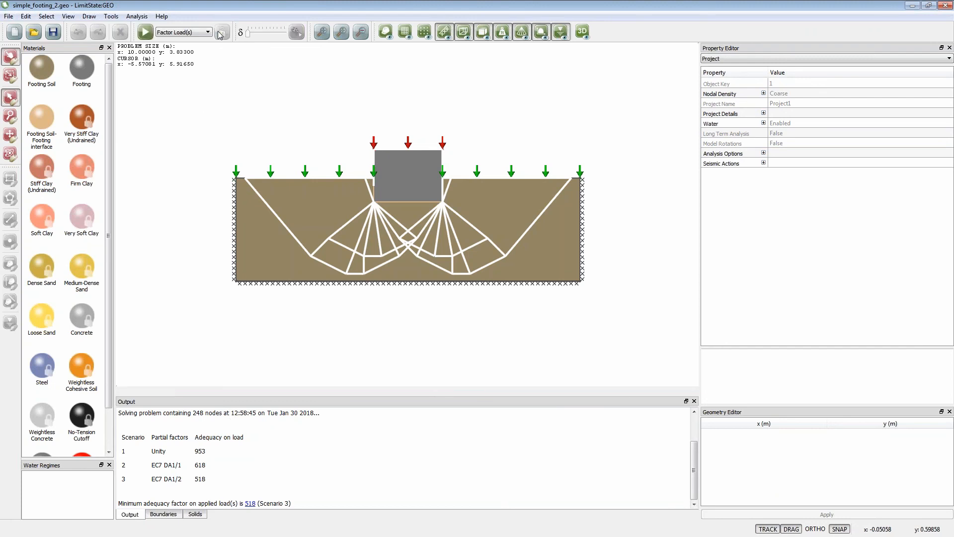
pyautogui.click(400, 152)
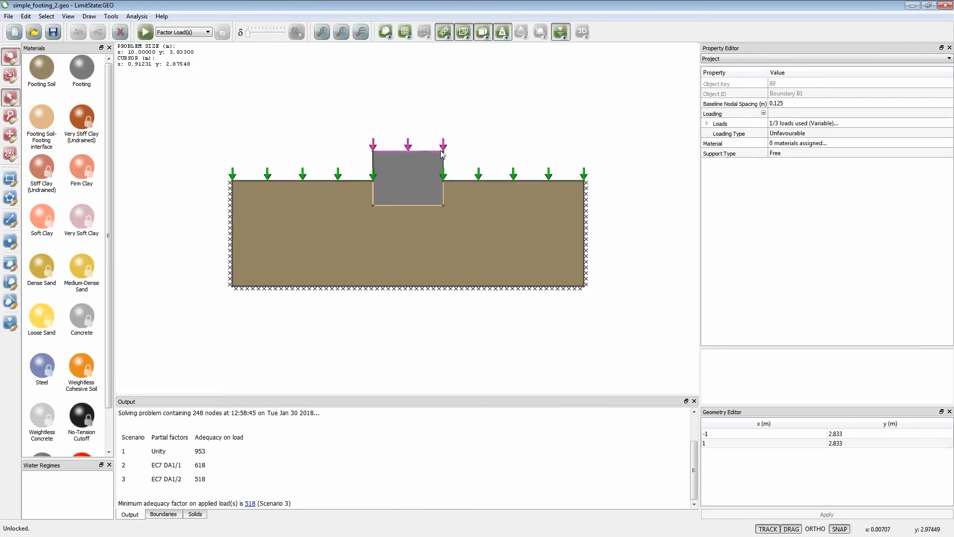
pyautogui.click(707, 124)
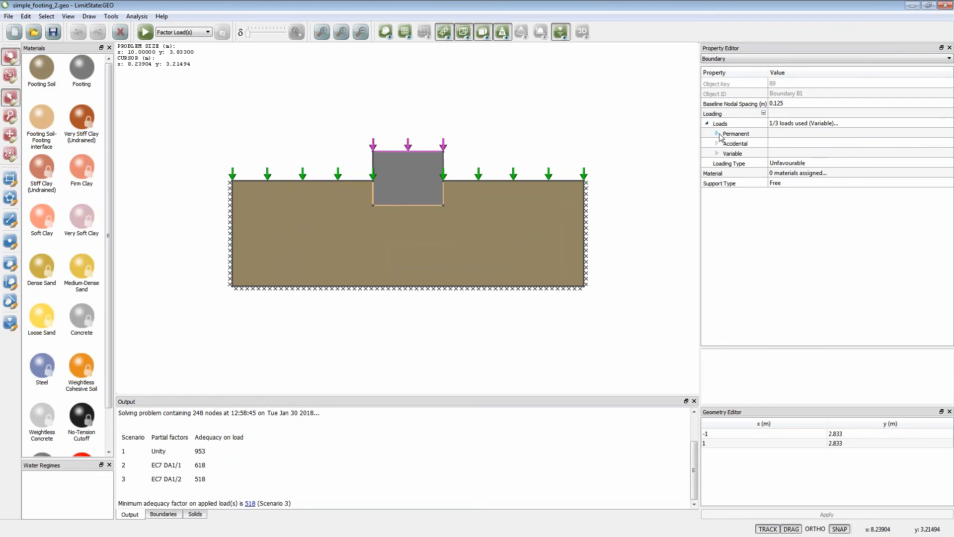
pyautogui.click(717, 154)
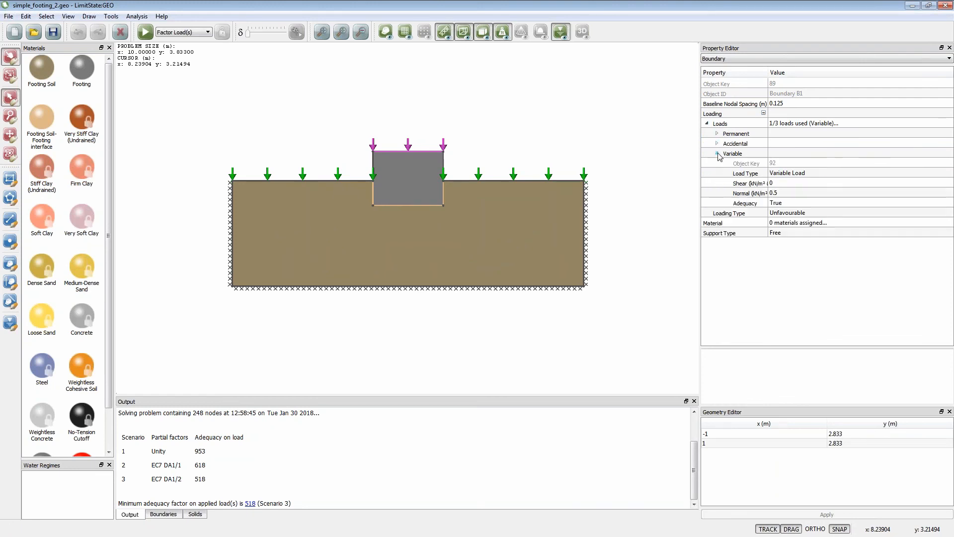
pyautogui.click(776, 183)
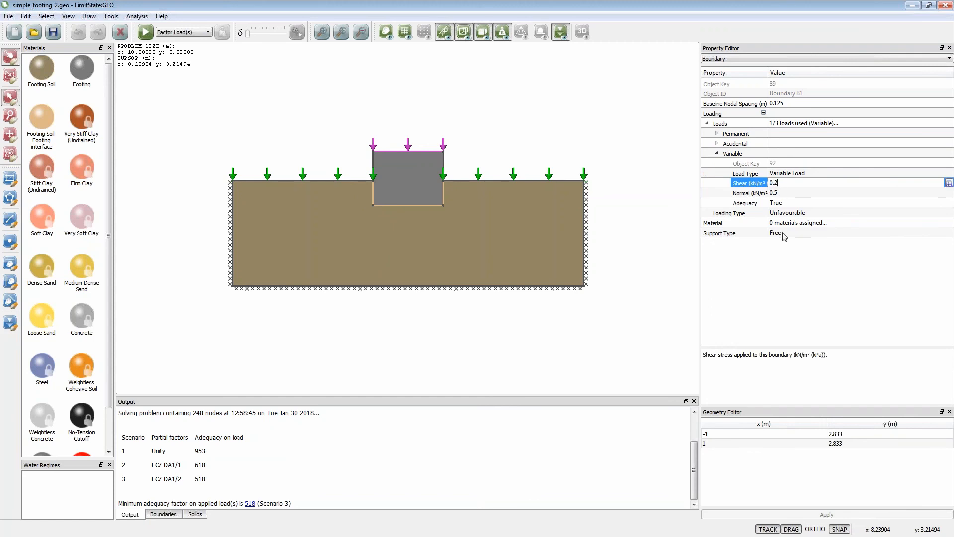
pyautogui.click(782, 256)
pyautogui.click(594, 162)
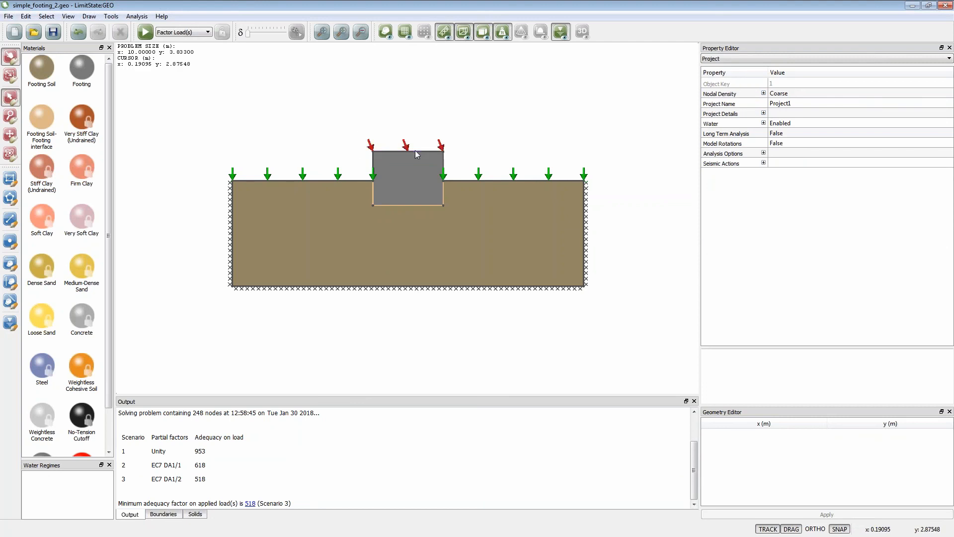
# - Solve the three scenarios with the inclined footing load, animate the failure mechanism, and reset the displacement magnification
pyautogui.click(145, 32)
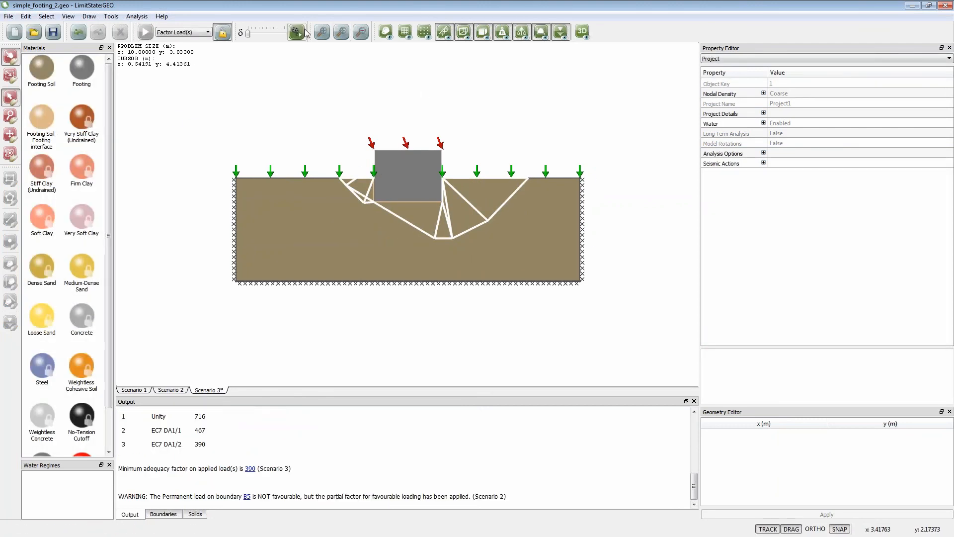
pyautogui.click(303, 32)
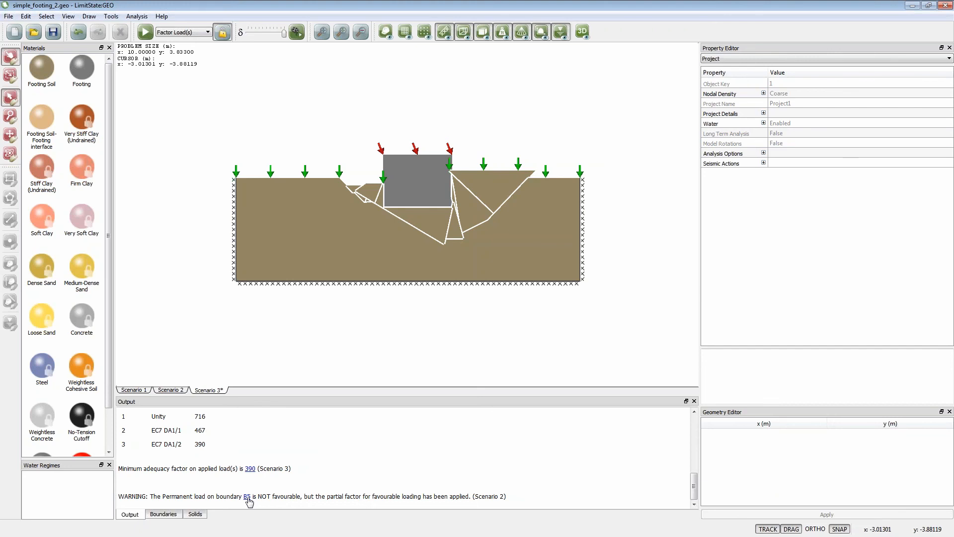
pyautogui.moveTo(284, 34); pyautogui.dragTo(235, 40)
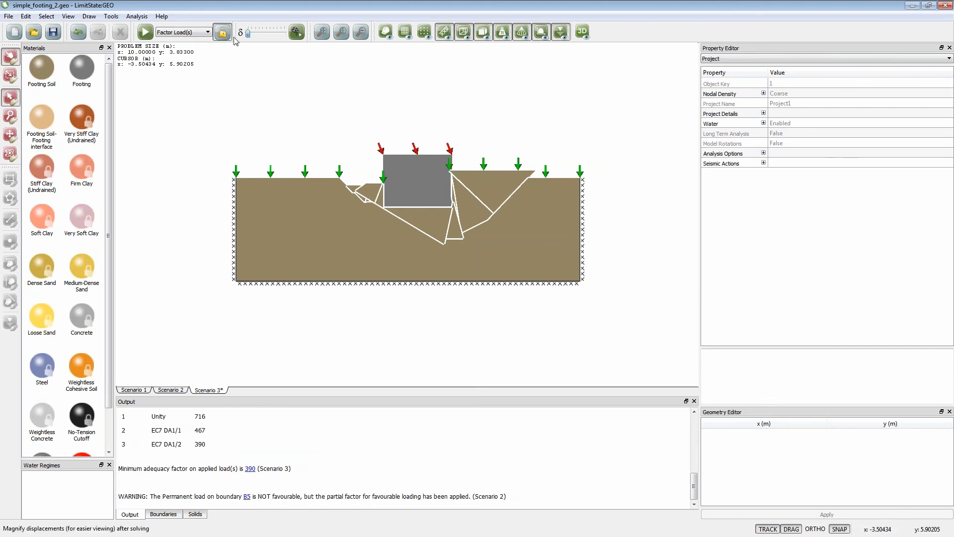
# - Locate boundary B5 from the solver warning and replay the failure animation to check how that ground surface moves
pyautogui.click(247, 497)
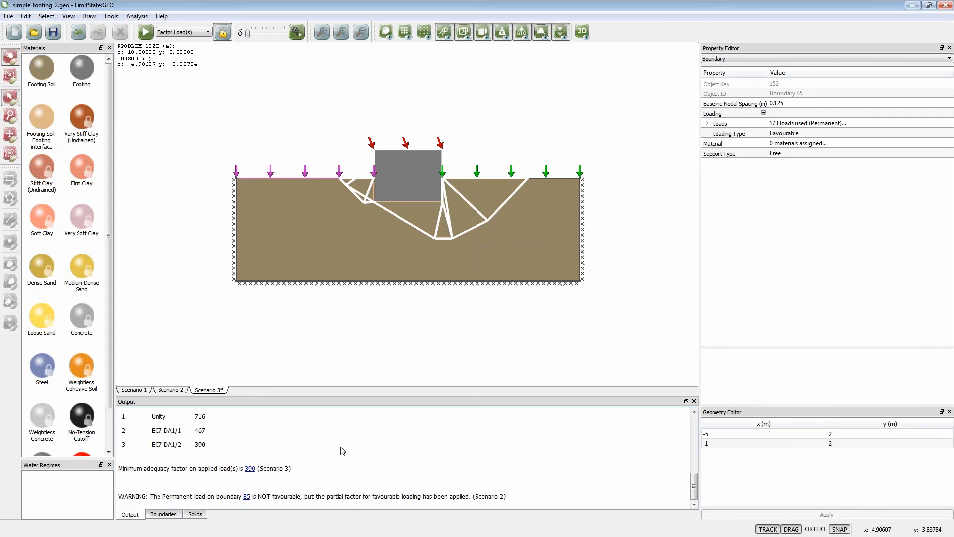
pyautogui.click(291, 35)
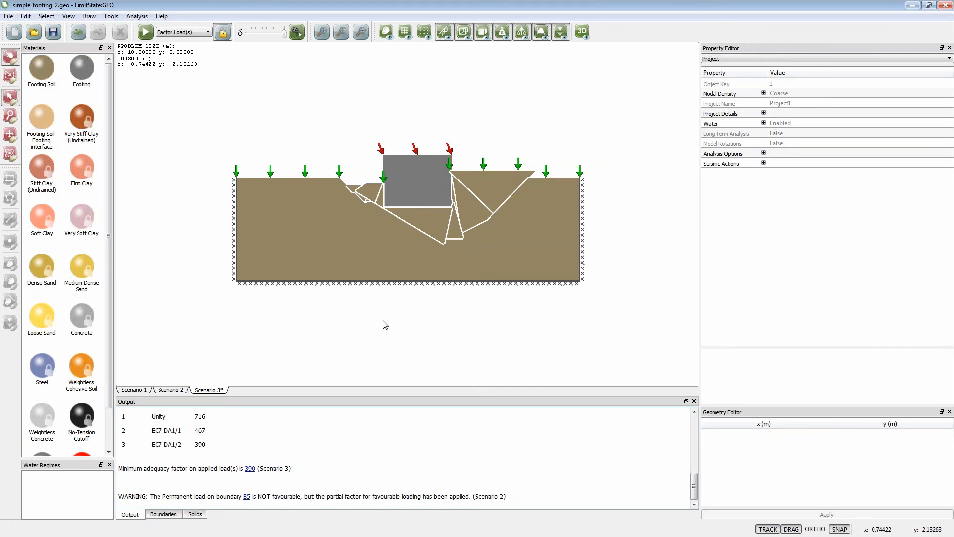
# - Unlock the footing model and close the program without saving the file
pyautogui.click(224, 33)
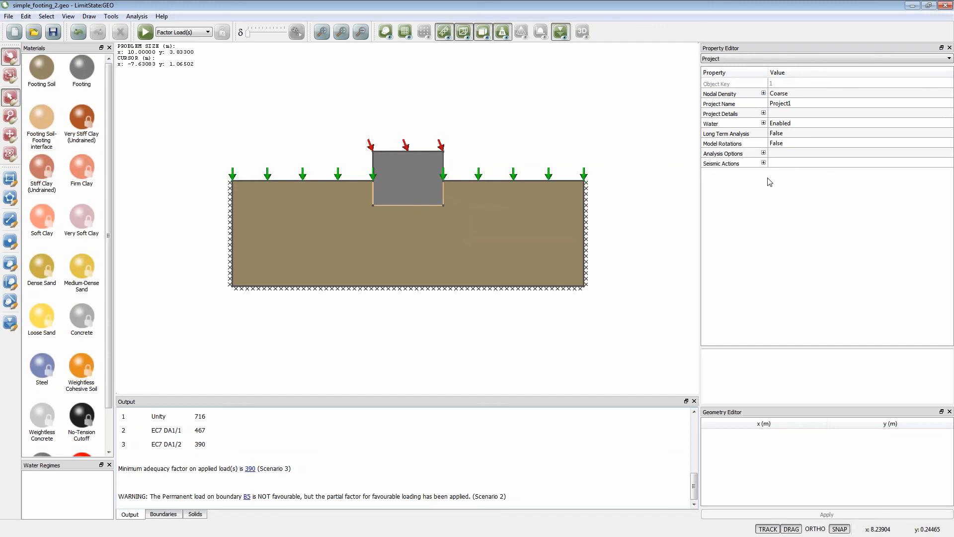
pyautogui.click(944, 5)
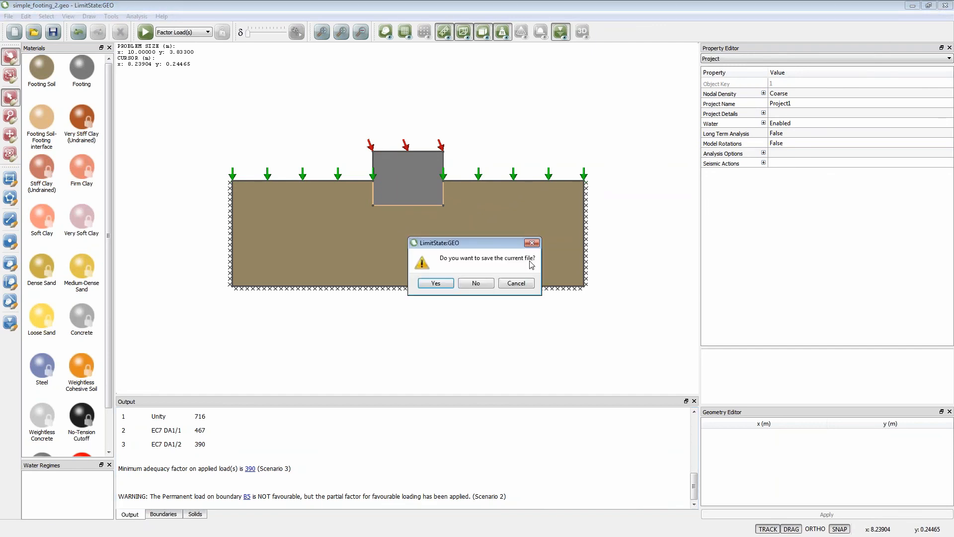
pyautogui.click(477, 284)
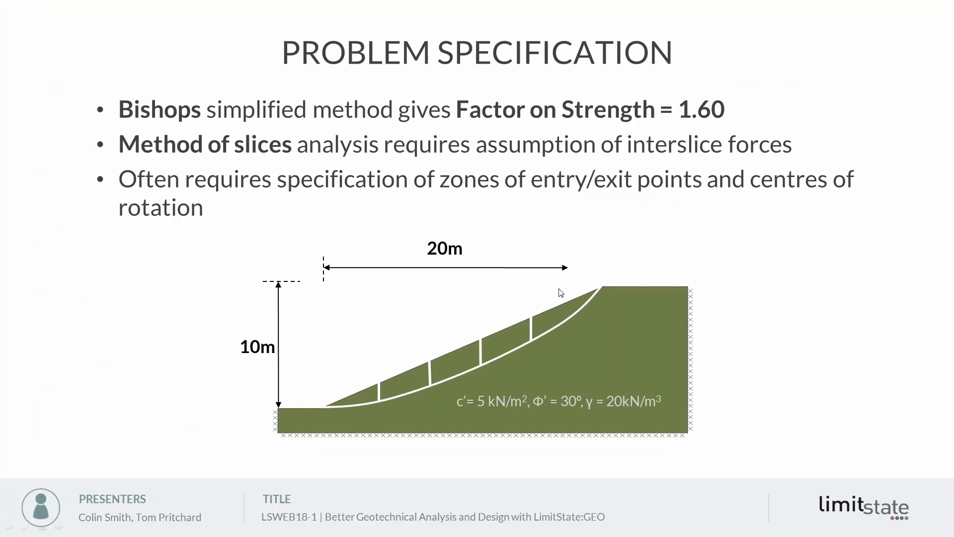
pyautogui.click(639, 278)
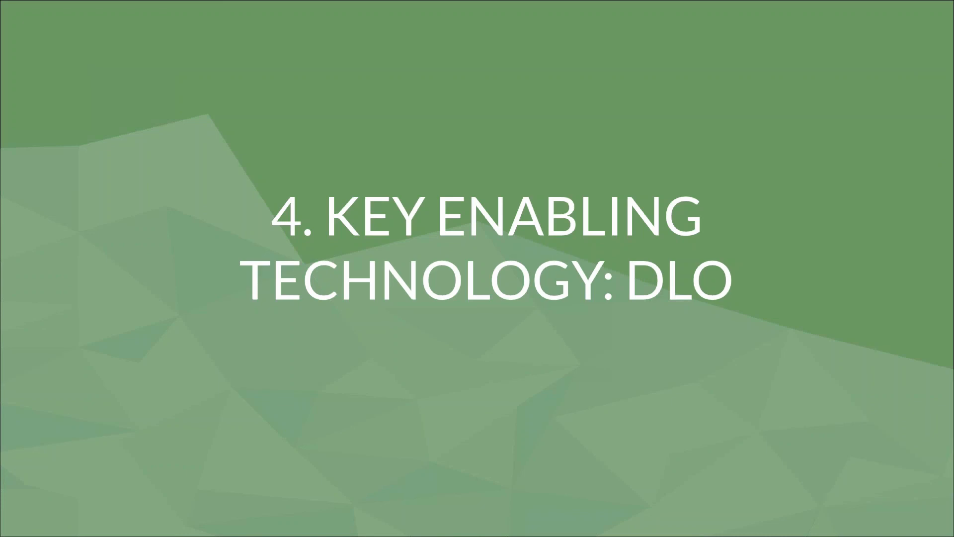
pyautogui.press('Right')
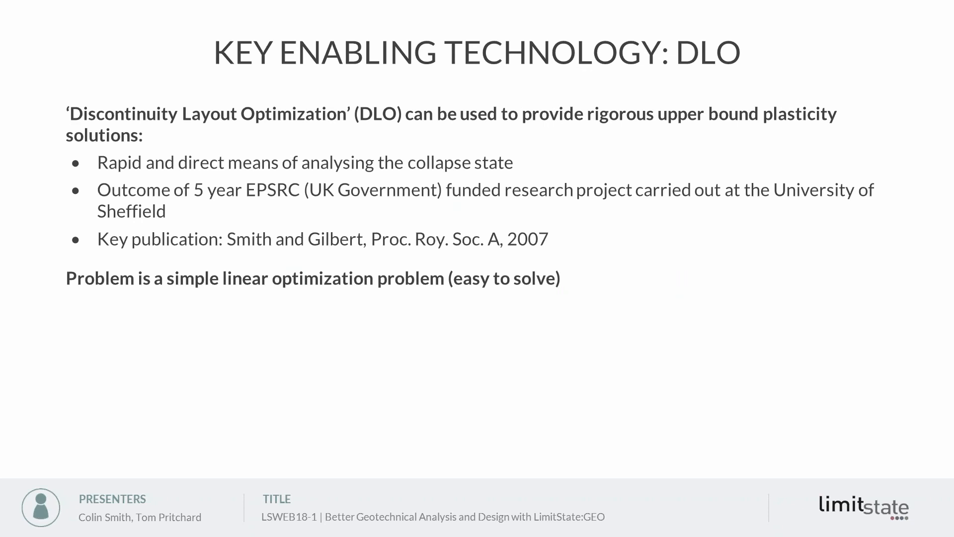
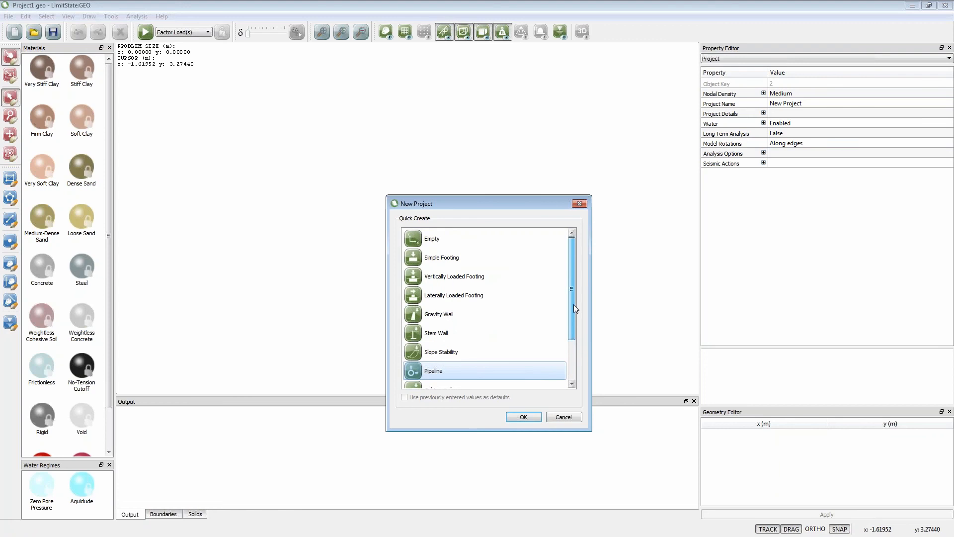
# - Create a stem wall project from the quick-create templates, keeping the default geometry, materials, loads and analysis settings
pyautogui.click(457, 296)
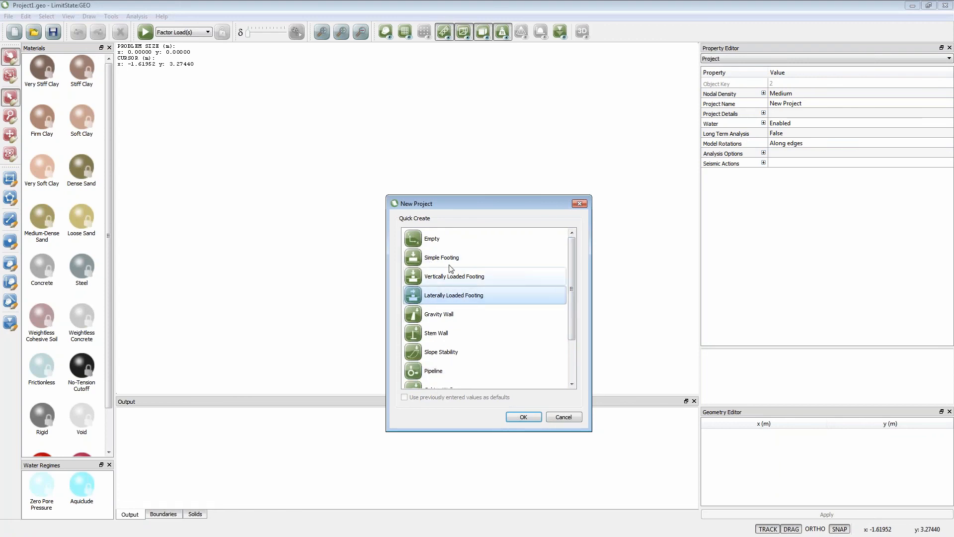
pyautogui.click(426, 334)
pyautogui.click(523, 417)
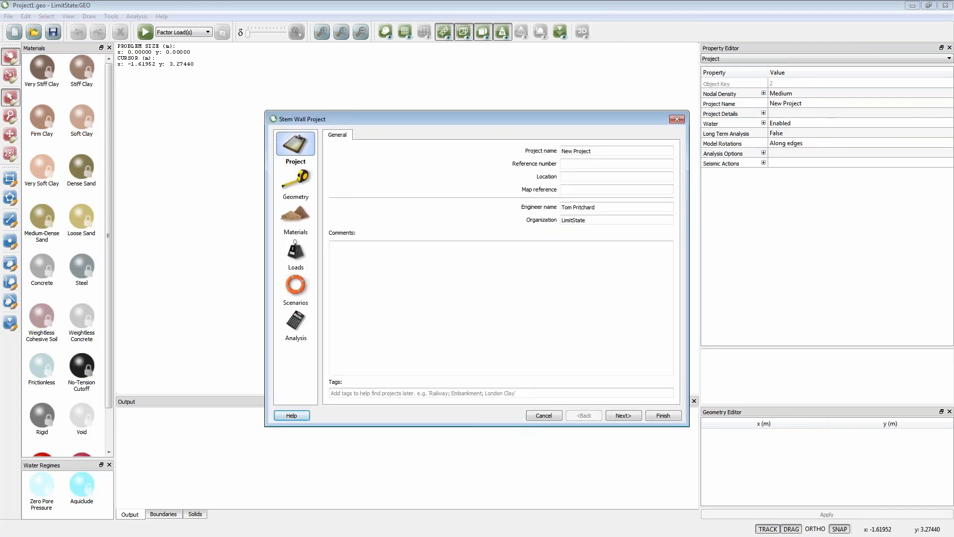
pyautogui.click(623, 416)
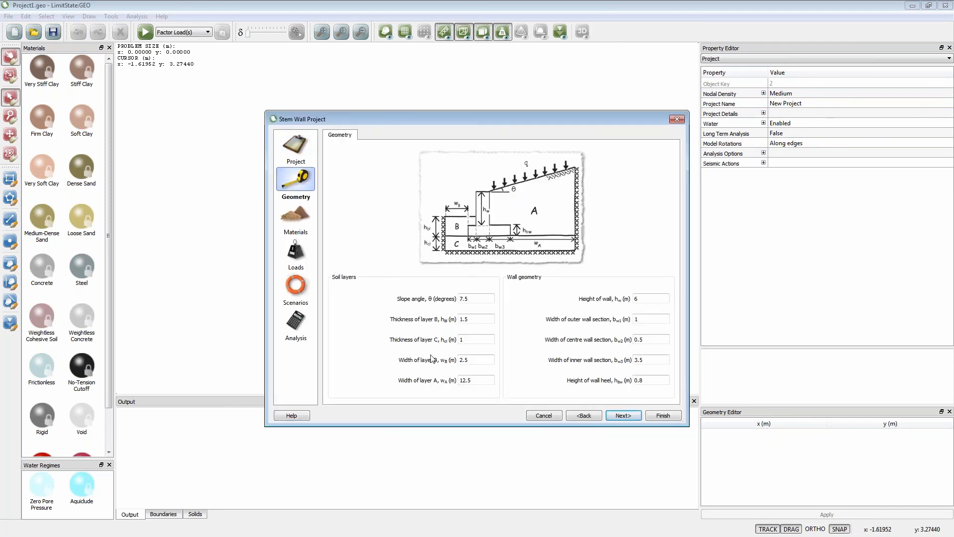
pyautogui.click(656, 417)
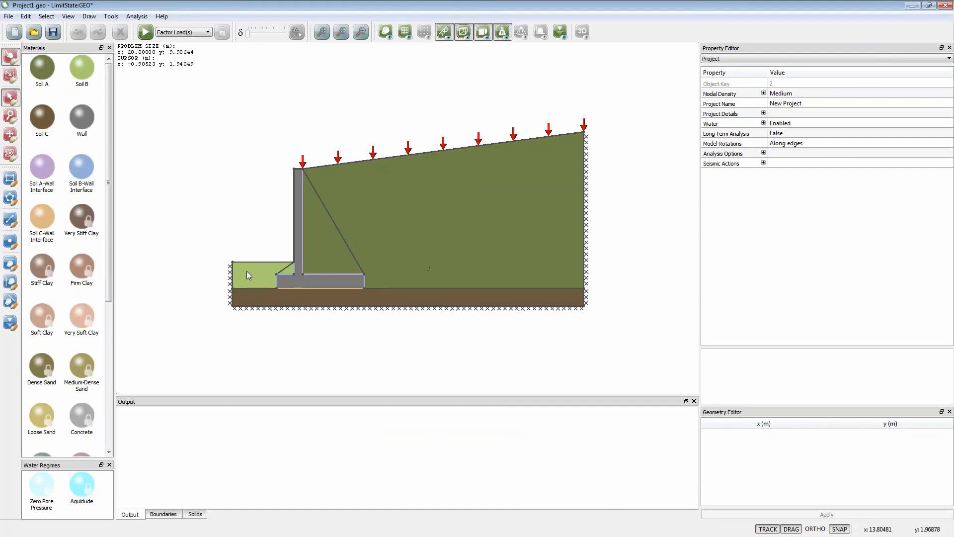
# - Solve the stem wall model, animate its failure mechanism, and unlock the model for editing
pyautogui.click(146, 32)
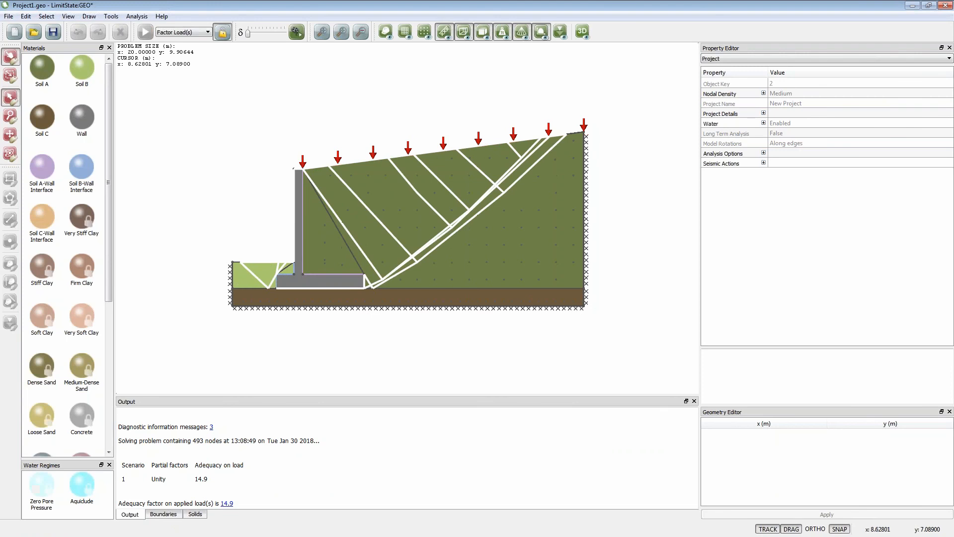
pyautogui.click(297, 32)
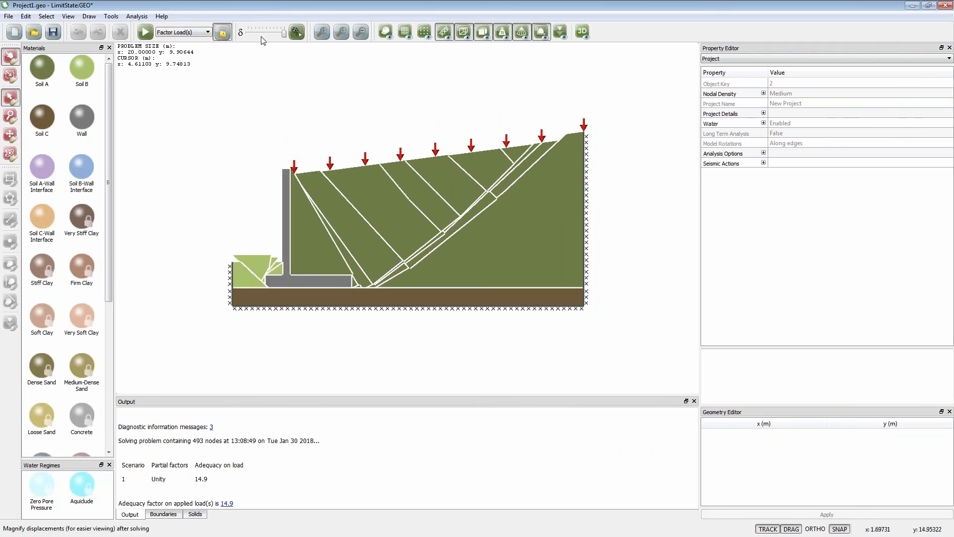
pyautogui.click(223, 32)
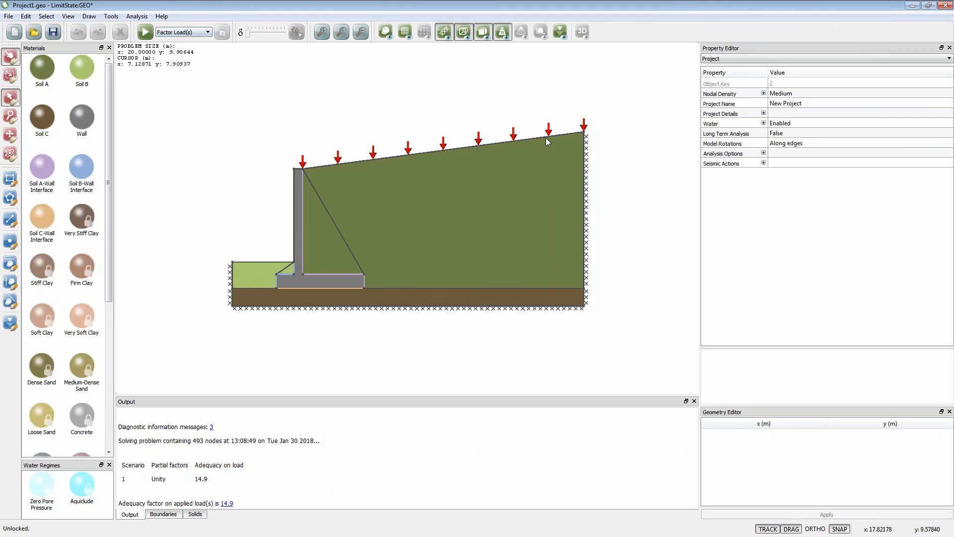
# - Move the backfill's upper far corner to about x 11.97 m, y 9.92 m, then solve and animate the altered wall before unlocking it
pyautogui.moveTo(584, 133); pyautogui.dragTo(443, 132)
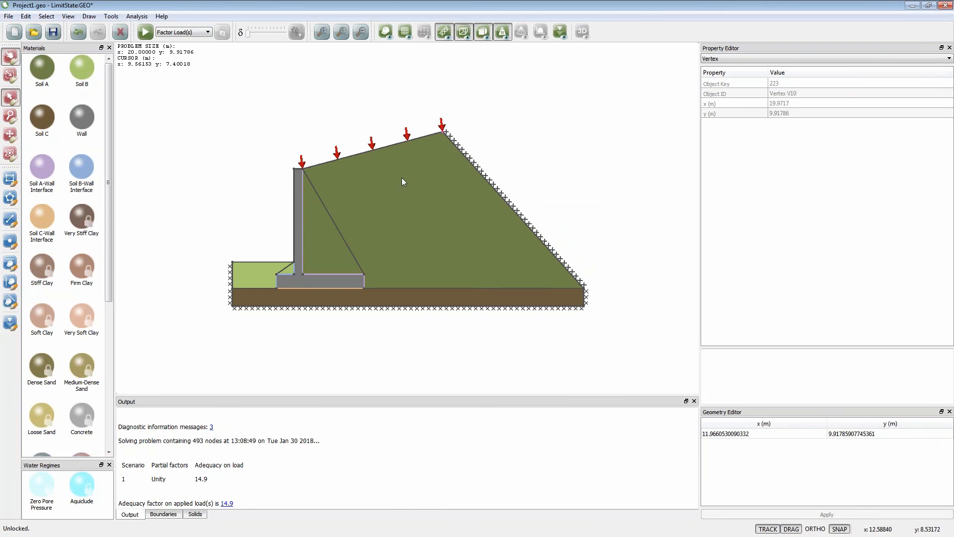
pyautogui.click(145, 32)
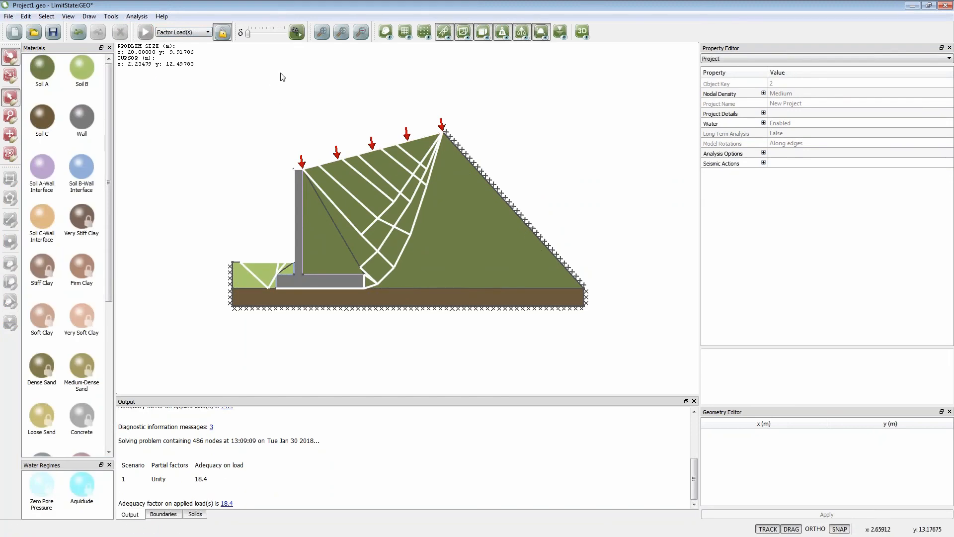
pyautogui.click(297, 34)
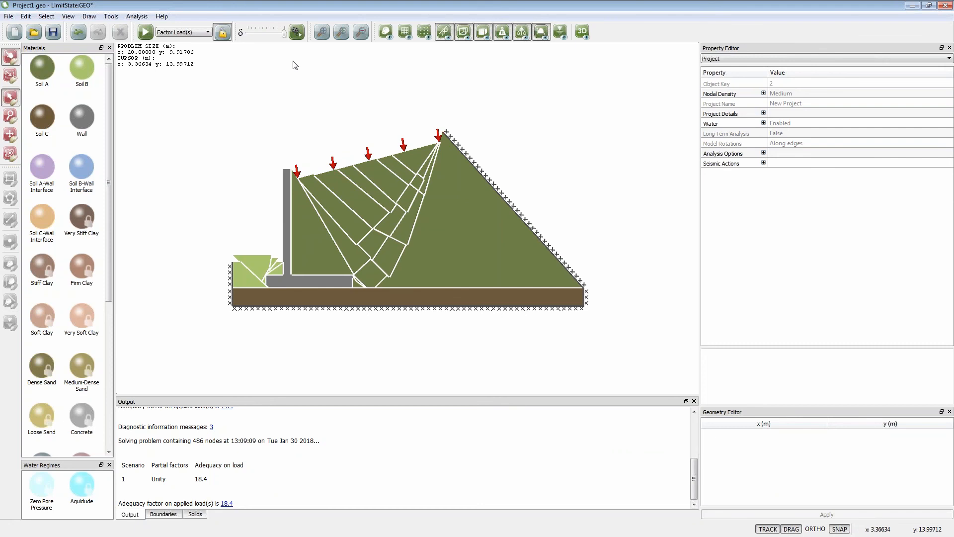
pyautogui.click(222, 33)
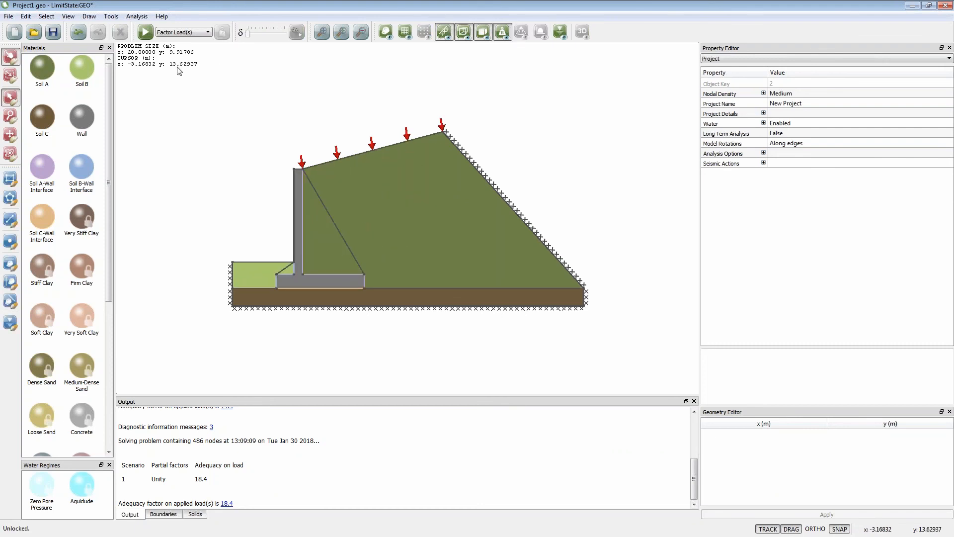
# - Create a new reinforced soil wall project from the quick-create templates, keeping all its default settings
pyautogui.click(15, 33)
pyautogui.click(481, 287)
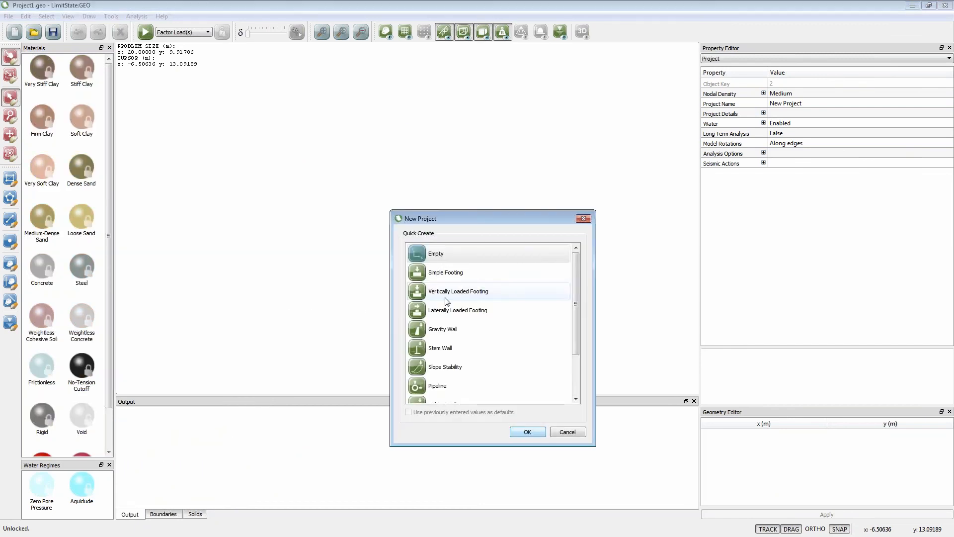
pyautogui.moveTo(577, 315); pyautogui.dragTo(579, 366)
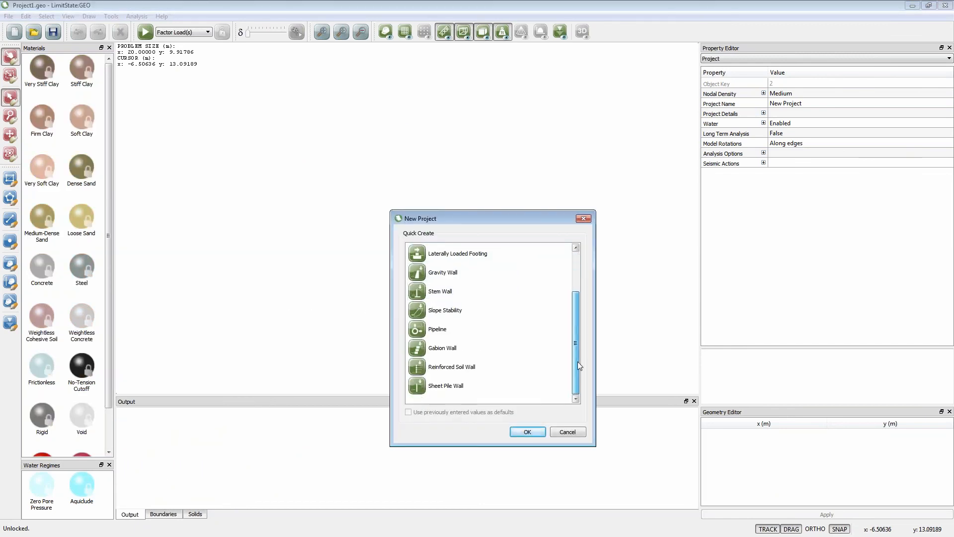
pyautogui.click(450, 370)
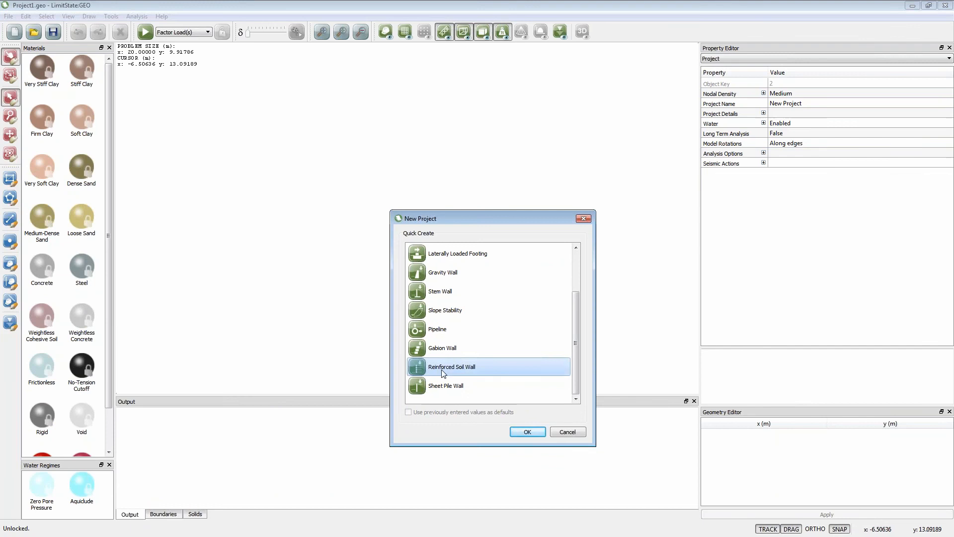
pyautogui.click(527, 432)
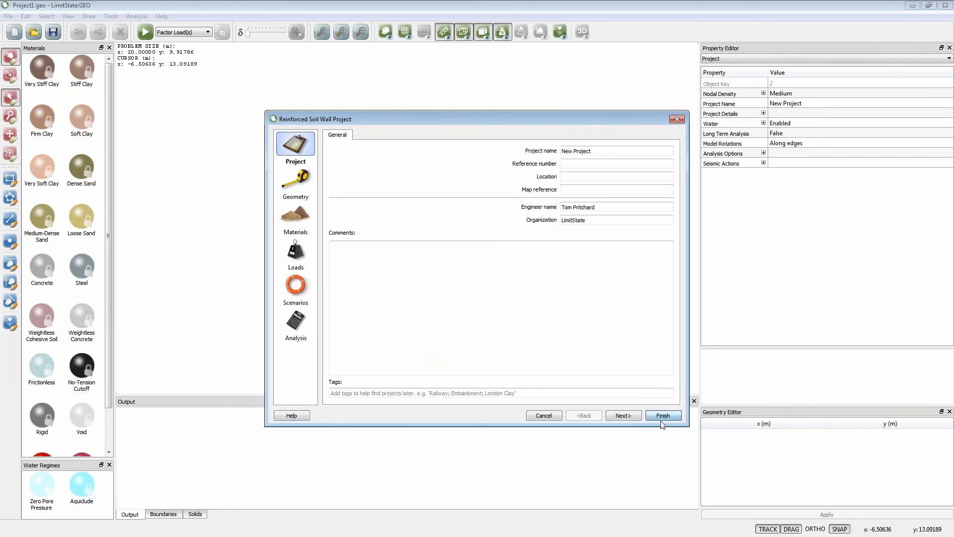
pyautogui.click(662, 424)
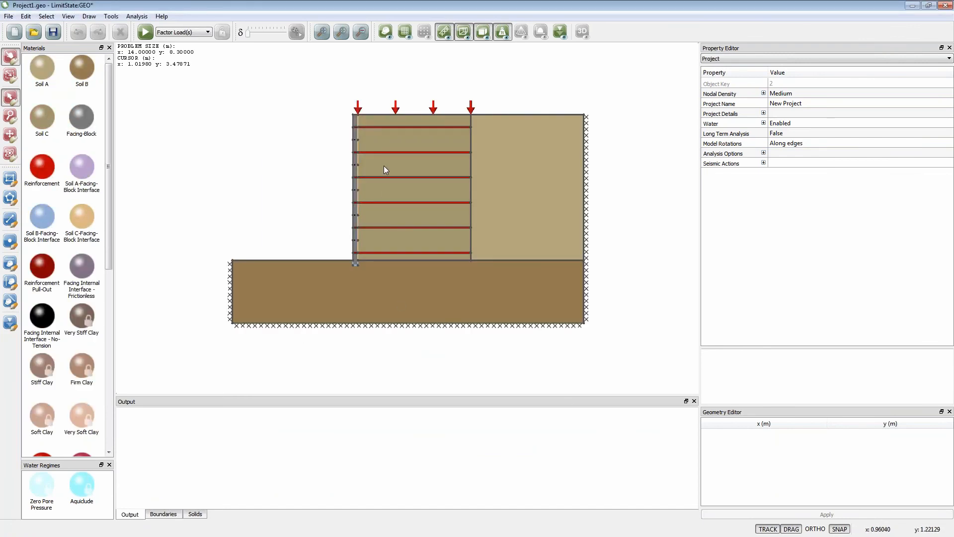
# - Examine the topmost reinforcement layer's material properties, including its pullout factors, moment of resistance, rupture strength and compression strength
pyautogui.scroll(2, 384, 151)
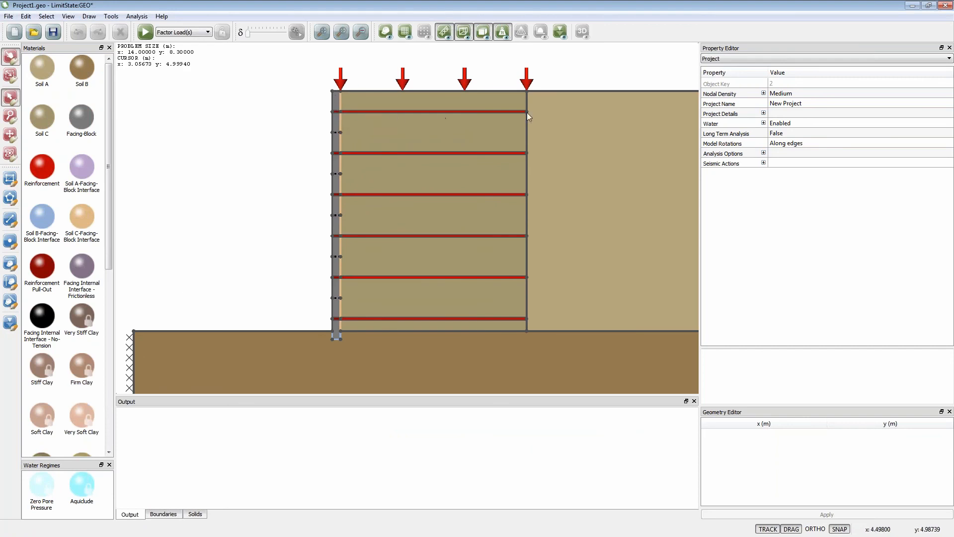
pyautogui.click(400, 112)
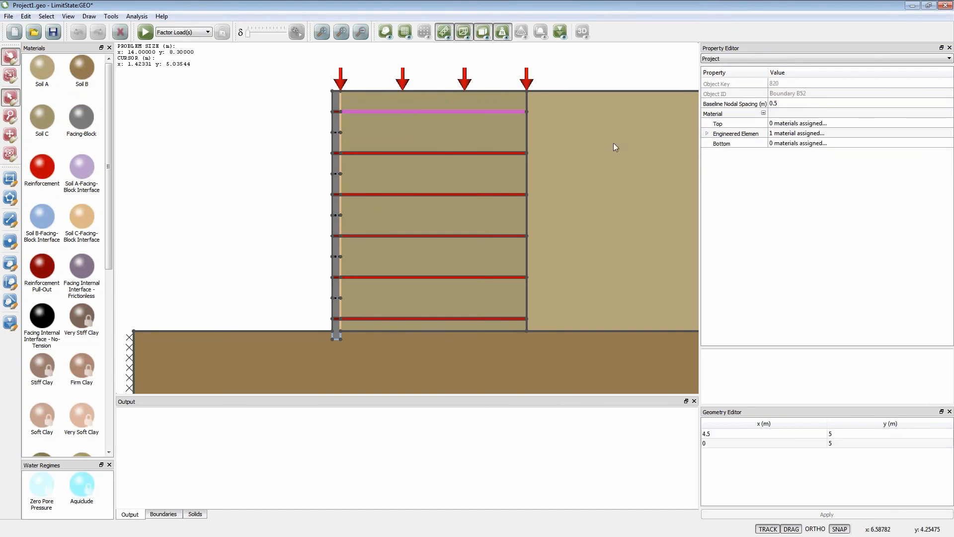
pyautogui.click(707, 133)
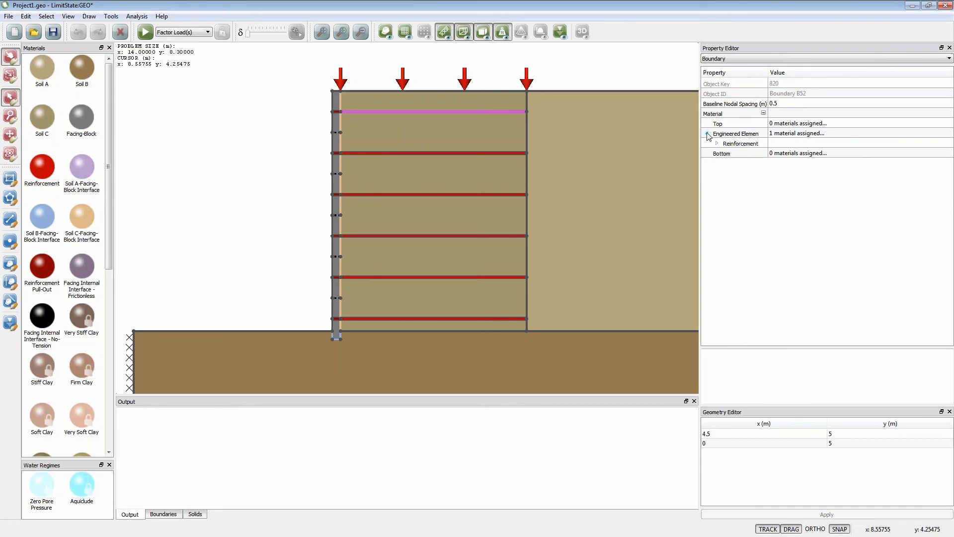
pyautogui.click(717, 144)
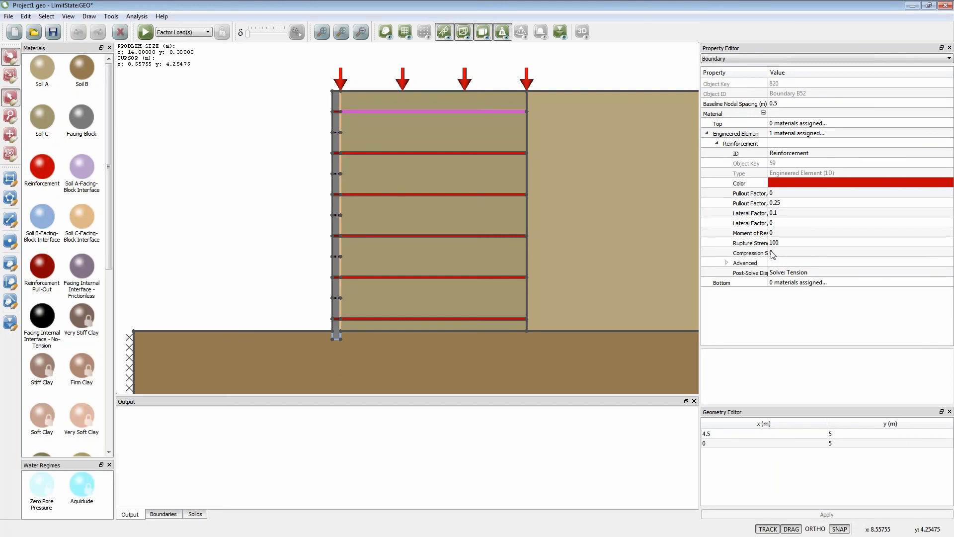
pyautogui.click(774, 194)
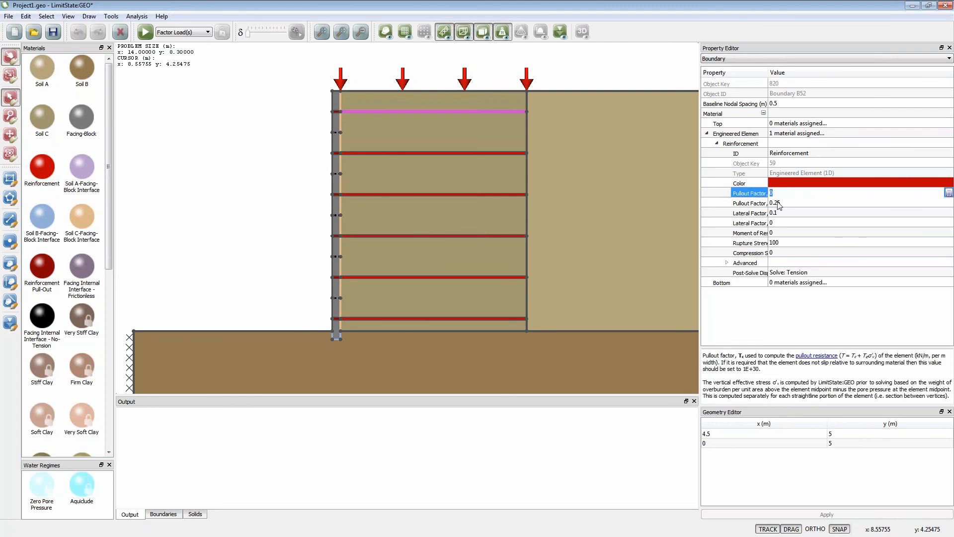
pyautogui.click(777, 203)
pyautogui.click(776, 232)
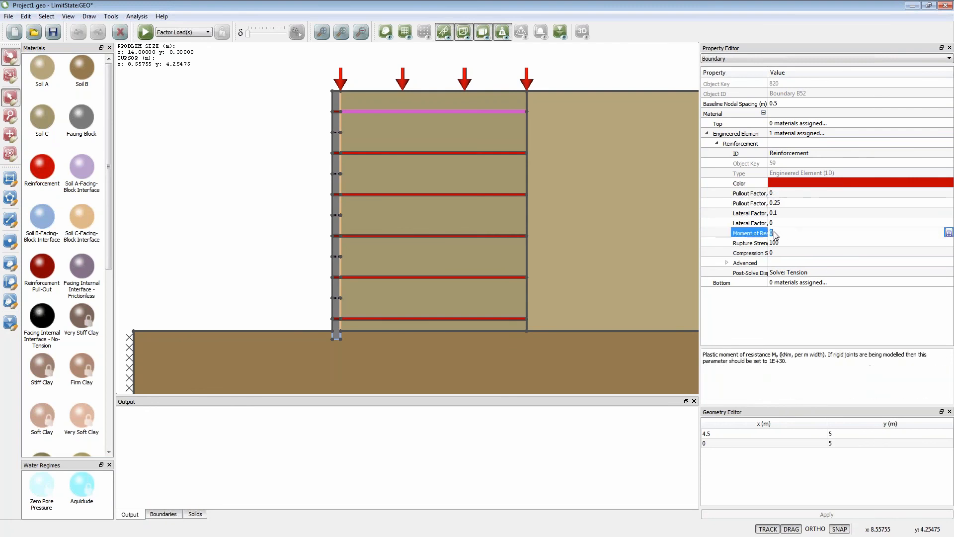
pyautogui.click(778, 243)
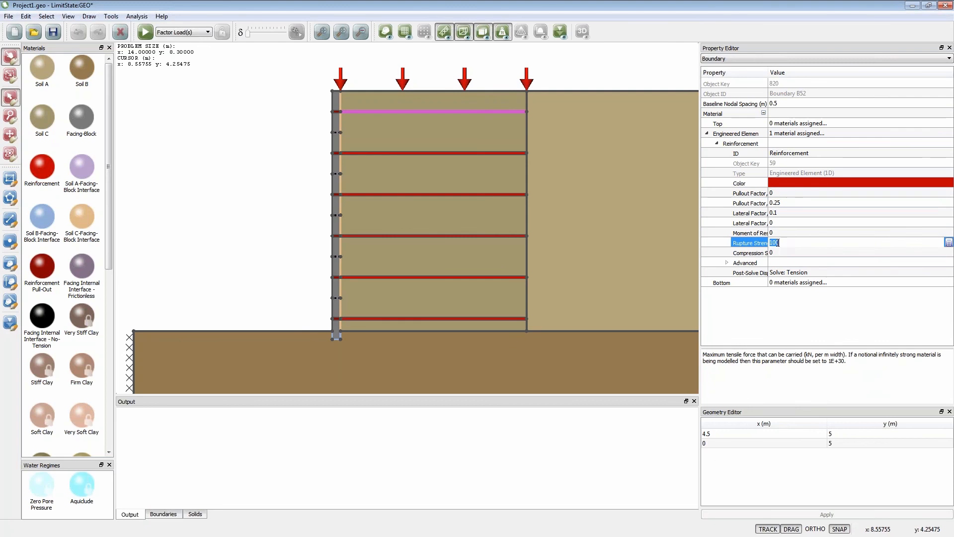
pyautogui.click(776, 254)
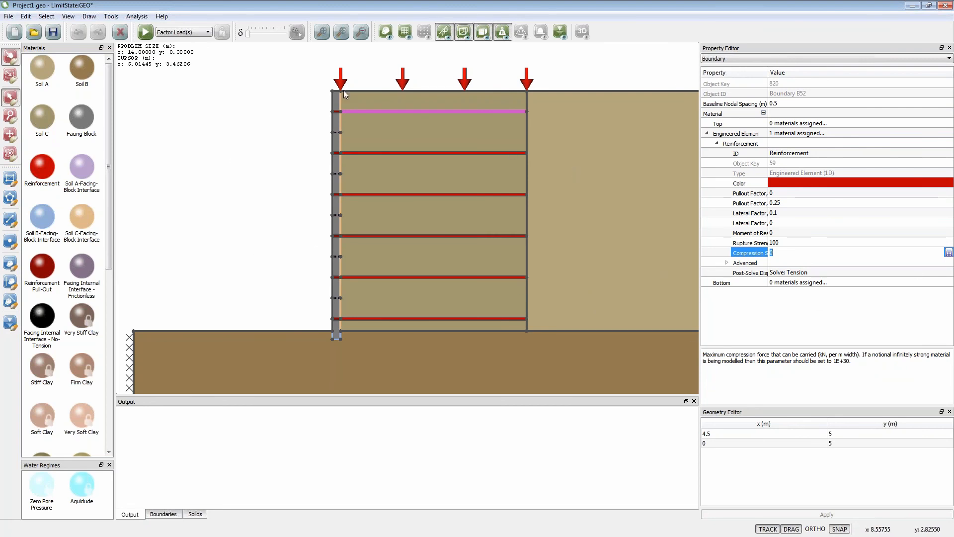
pyautogui.click(207, 122)
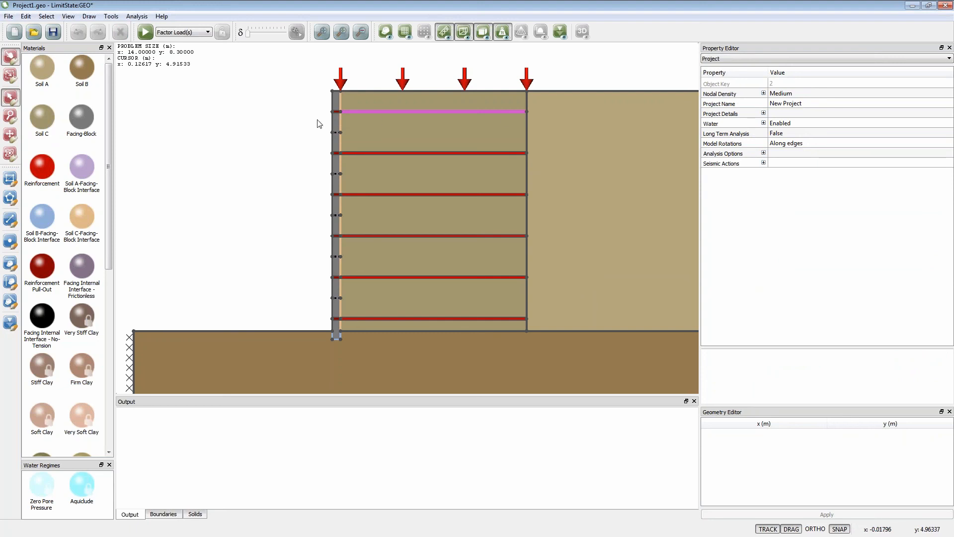
# - Solve the reinforced soil wall model with its default loading and unlock it for editing
pyautogui.click(145, 31)
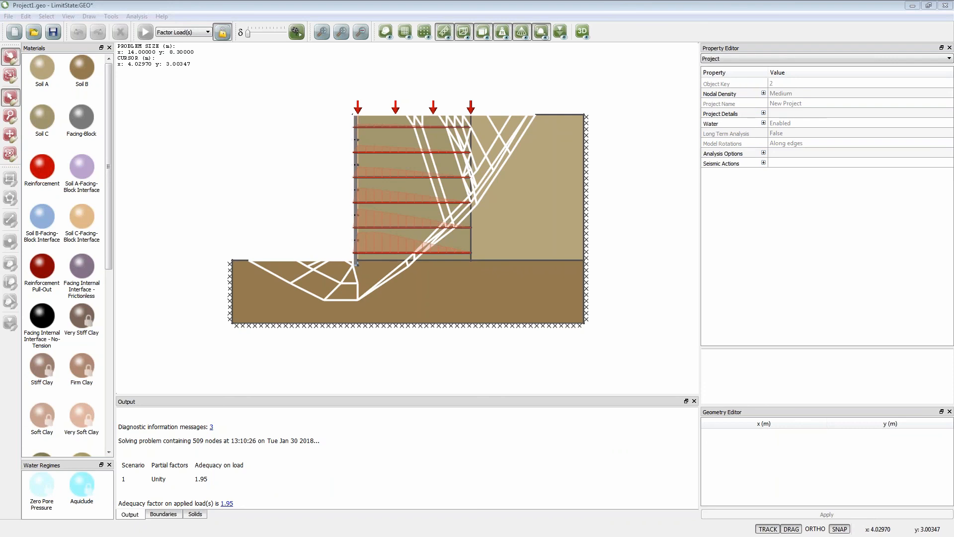
pyautogui.click(223, 33)
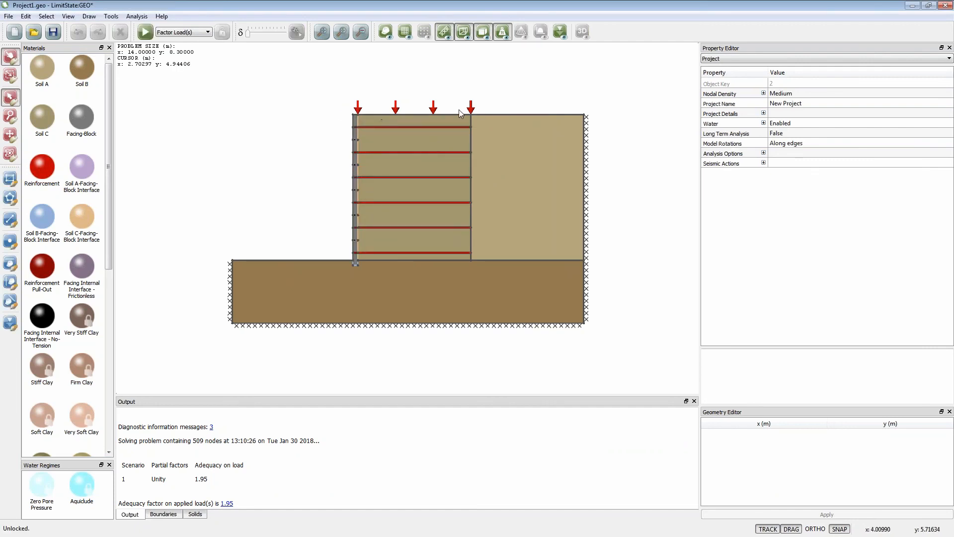
# - Inspect the permanent and variable loads on the top boundary above the reinforced zone
pyautogui.click(436, 114)
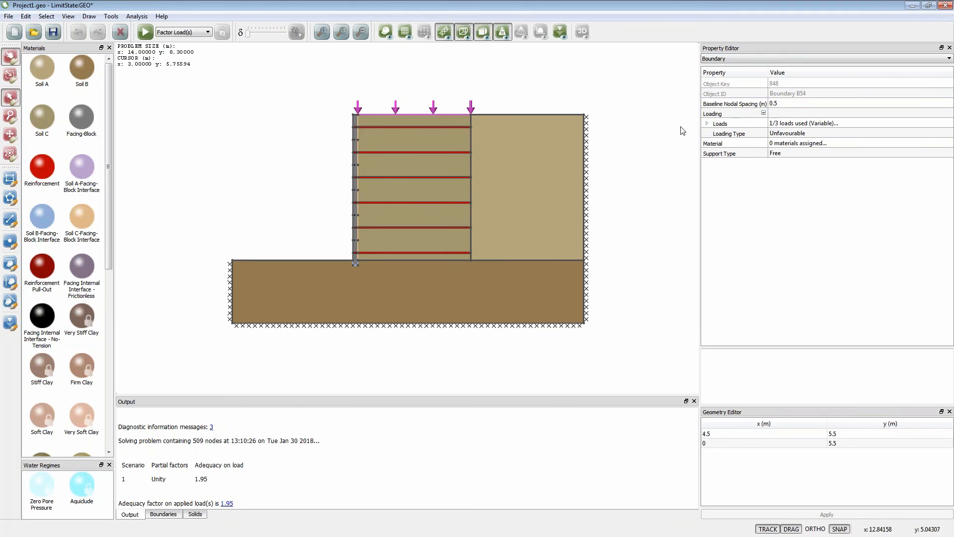
pyautogui.click(708, 122)
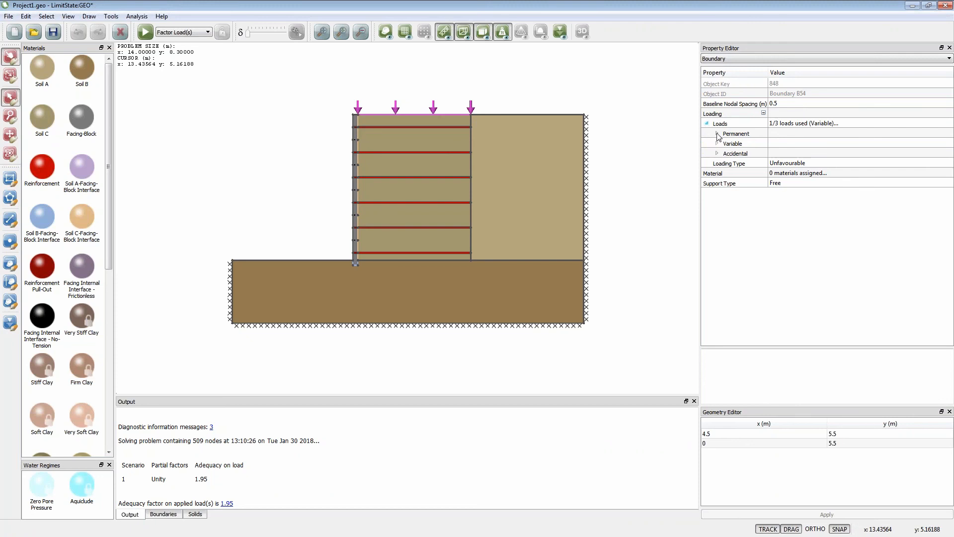
pyautogui.click(718, 134)
pyautogui.click(717, 193)
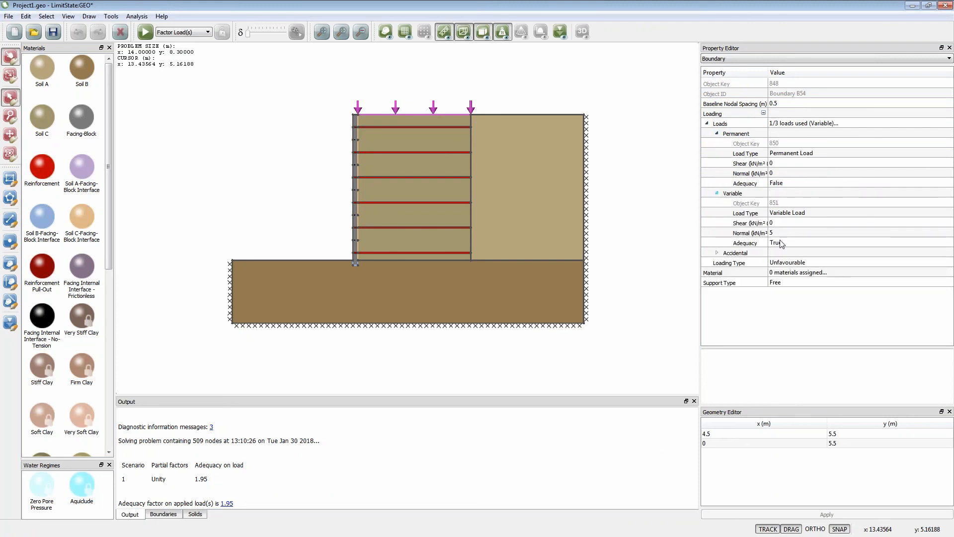
# - Set the variable load's normal stress to 12 kN/m² on the top boundary behind the reinforced zone
pyautogui.click(515, 115)
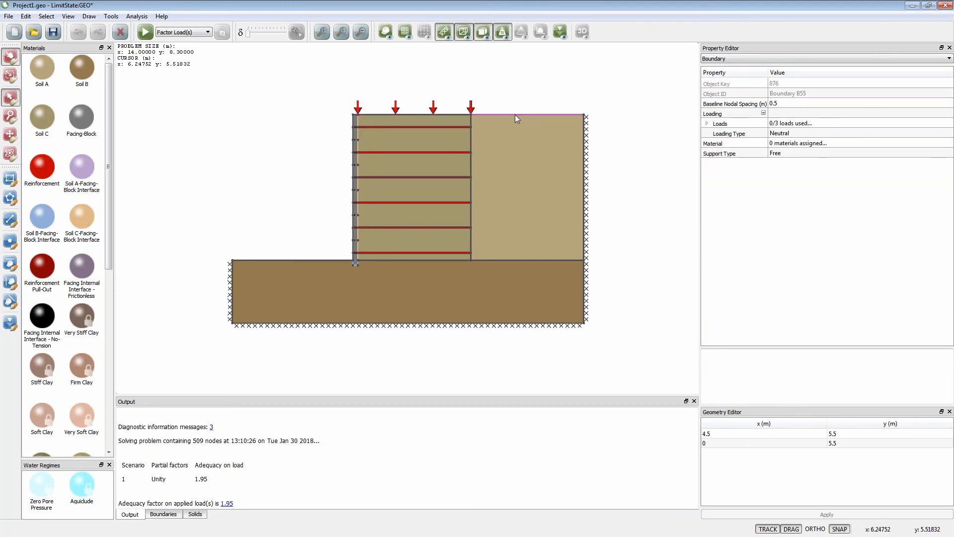
pyautogui.click(706, 123)
pyautogui.click(717, 143)
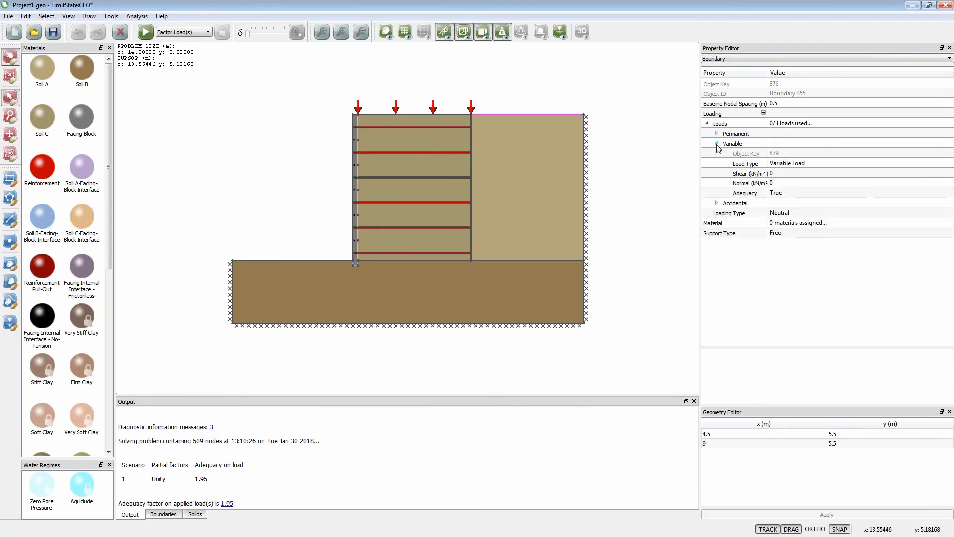
pyautogui.click(779, 184)
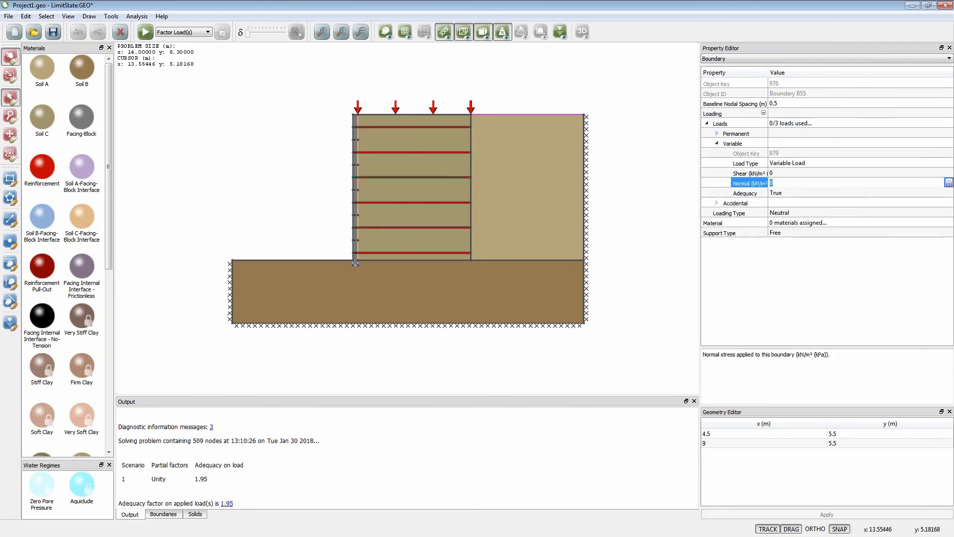
pyautogui.write('12')
pyautogui.press('Return')
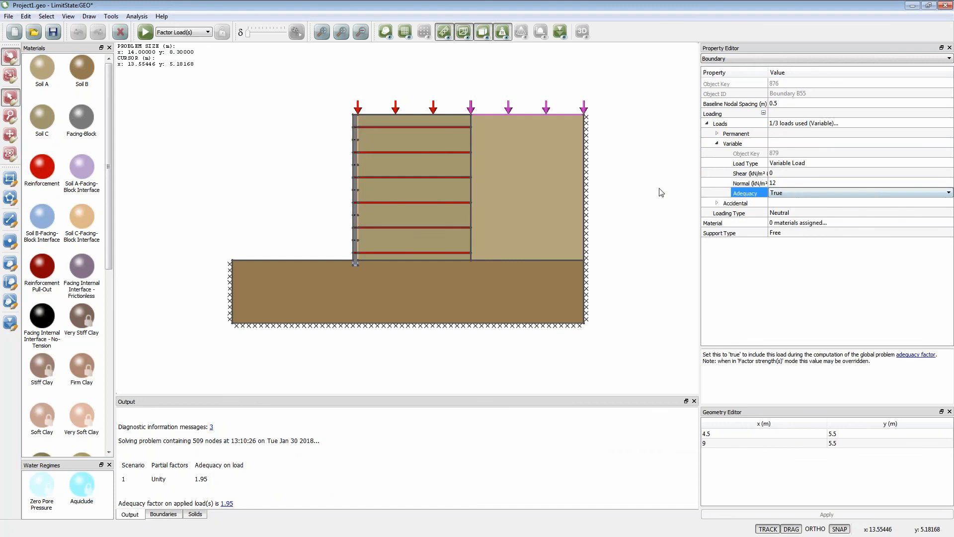
pyautogui.click(653, 190)
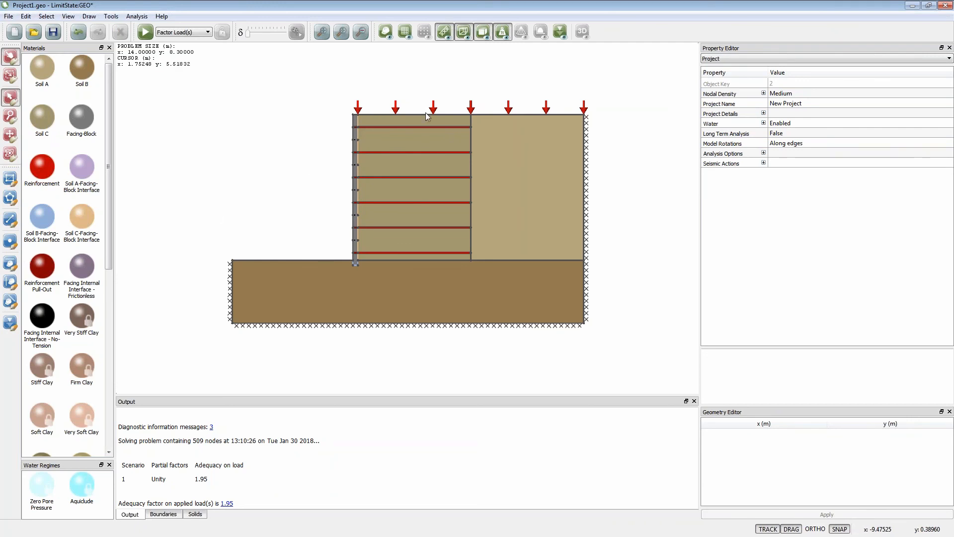
# - Split the top boundary above the reinforced zone at about x = 2.35 m and set the front segment's variable normal load to 0 kN/m²
pyautogui.click(9, 243)
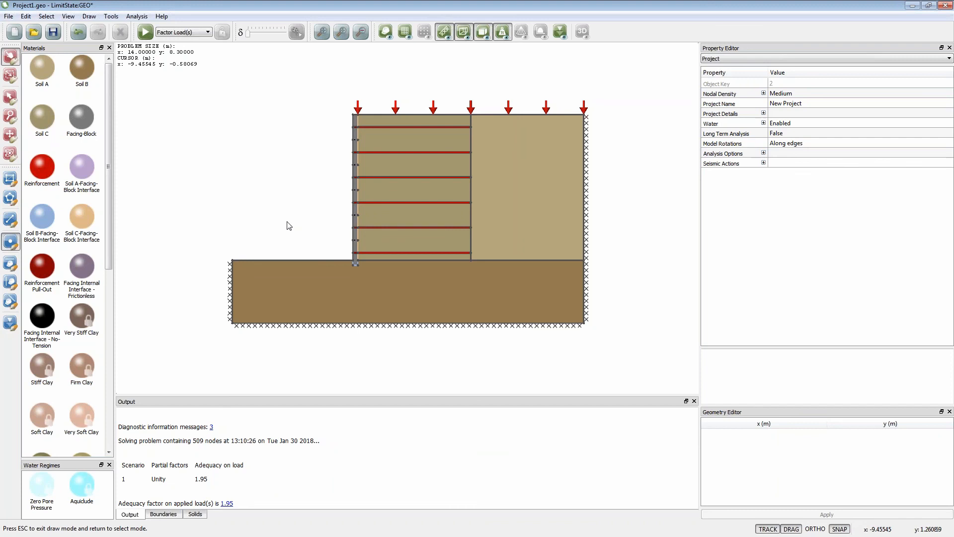
pyautogui.click(416, 115)
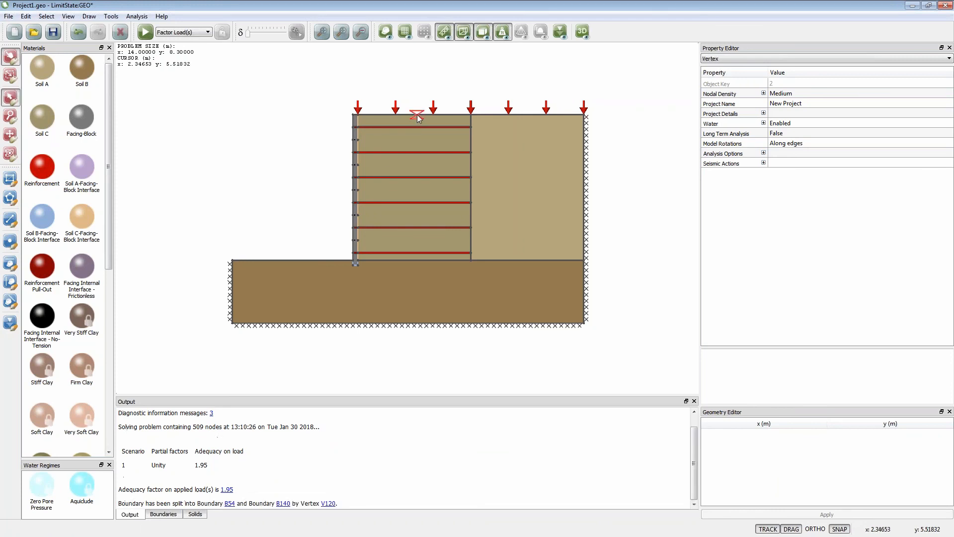
pyautogui.click(387, 115)
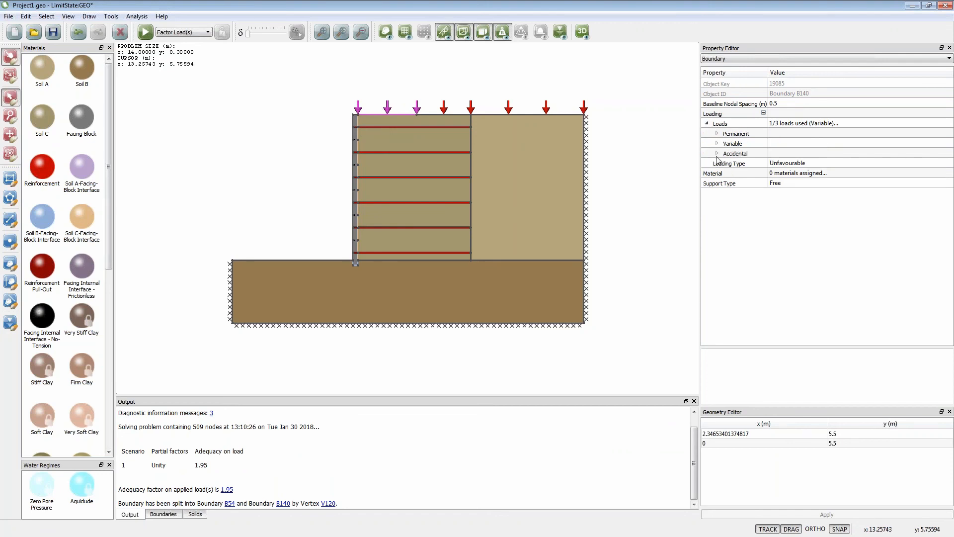
pyautogui.click(717, 144)
pyautogui.click(777, 184)
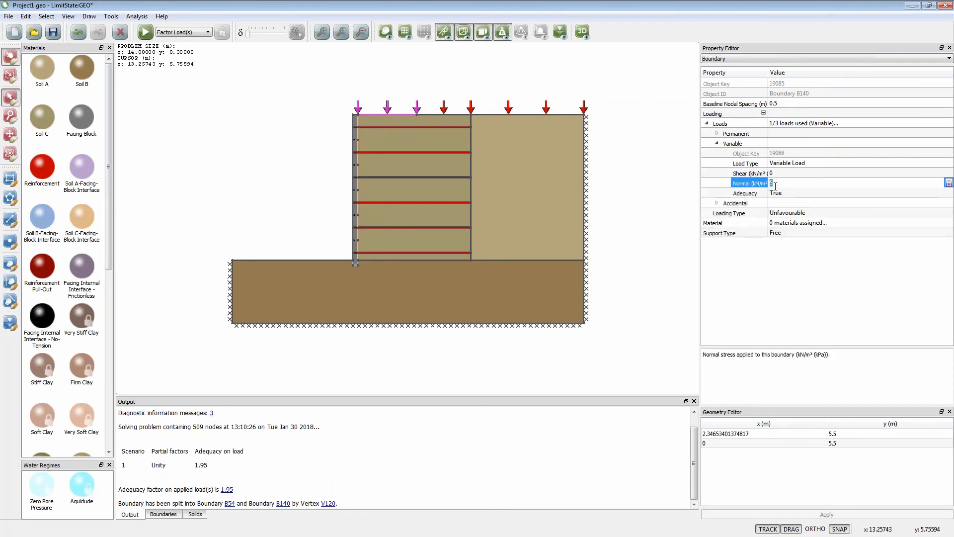
pyautogui.write('0')
pyautogui.click(781, 195)
pyautogui.click(642, 170)
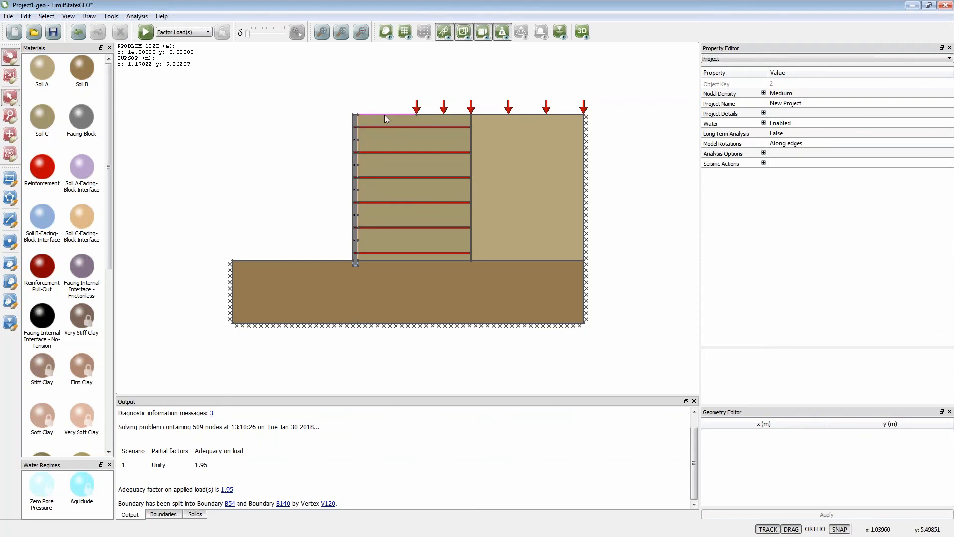
# - Raise the new top vertex about 0.3 m to form a peaked surface, and solve the wall model before unlocking it
pyautogui.click(417, 114)
pyautogui.moveTo(418, 118); pyautogui.dragTo(417, 107)
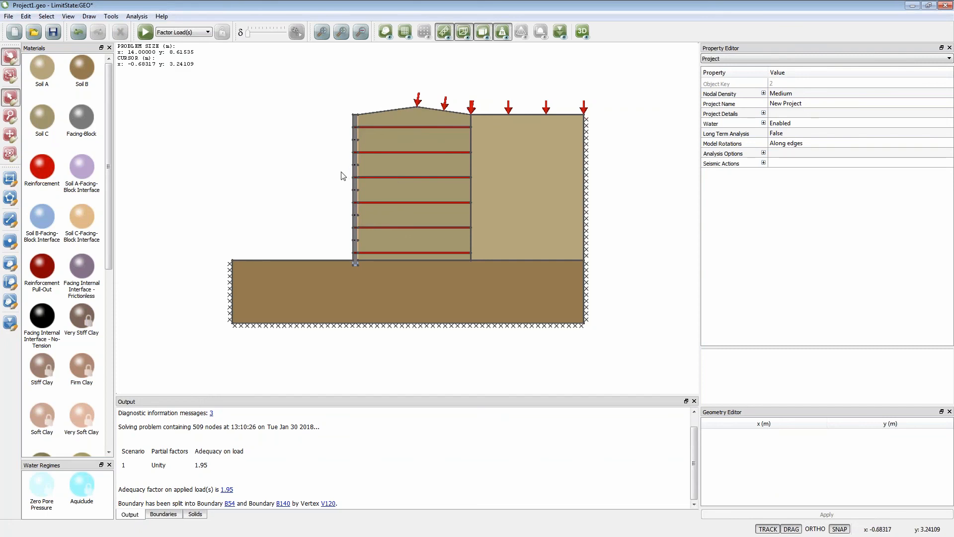
pyautogui.click(145, 32)
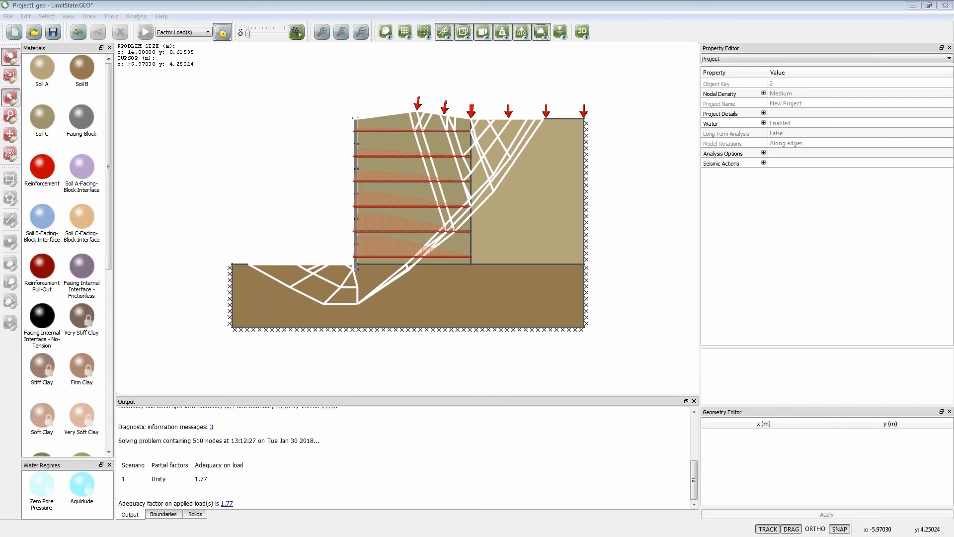
pyautogui.click(214, 41)
# - Discard the reinforced wall file without saving and create a Gravity Wall project with the default settings
pyautogui.click(15, 35)
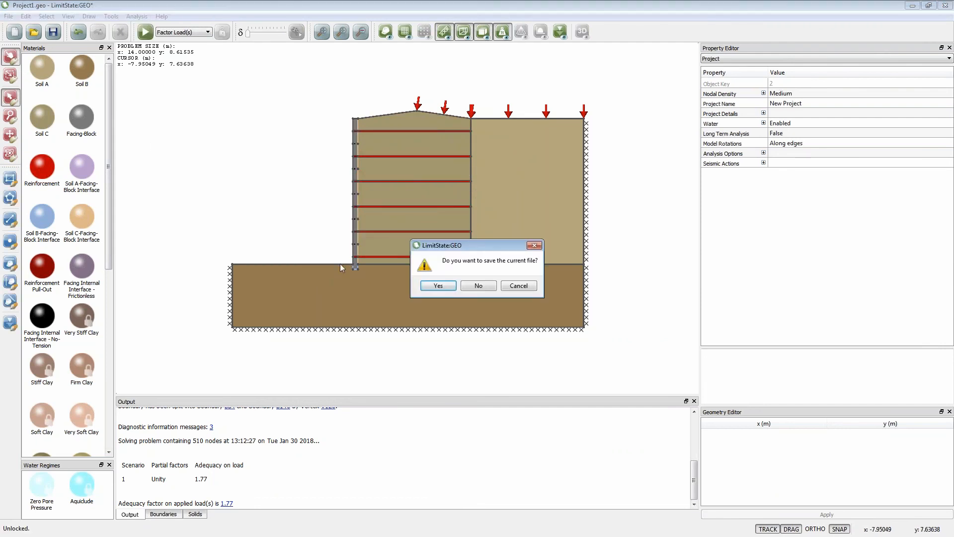
pyautogui.click(475, 285)
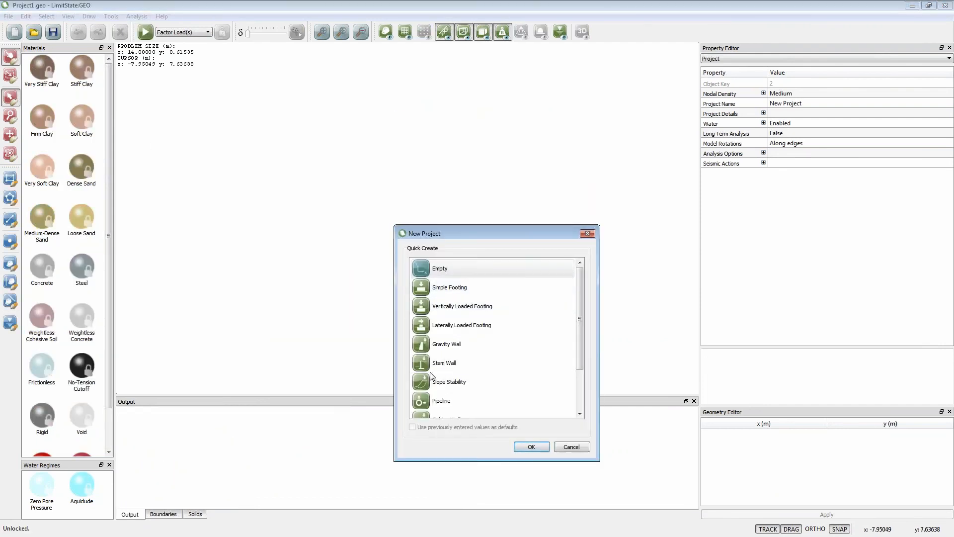
pyautogui.click(427, 344)
pyautogui.click(531, 447)
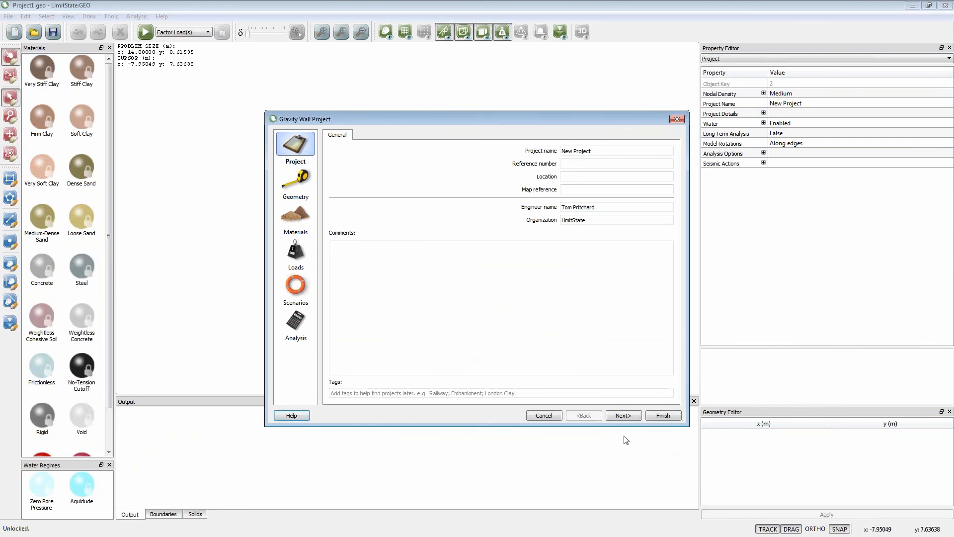
pyautogui.click(661, 417)
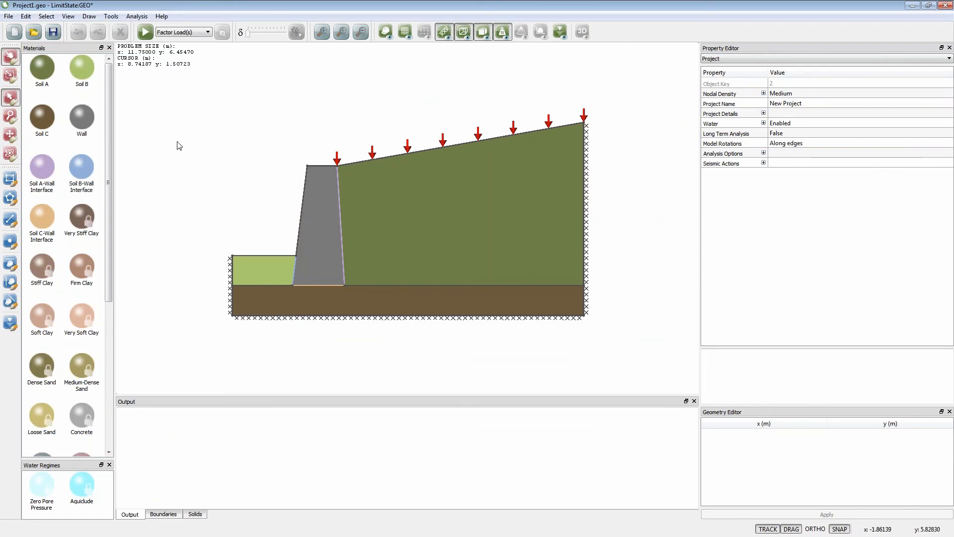
# - Draw a closed four-sided polygon inside the Soil A backfill behind the gravity wall
pyautogui.click(9, 199)
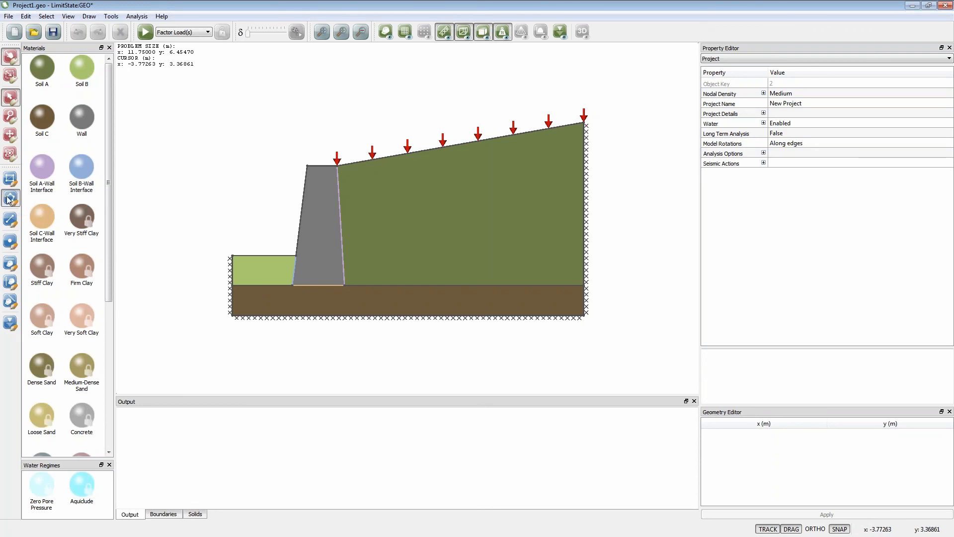
pyautogui.click(416, 198)
pyautogui.click(496, 192)
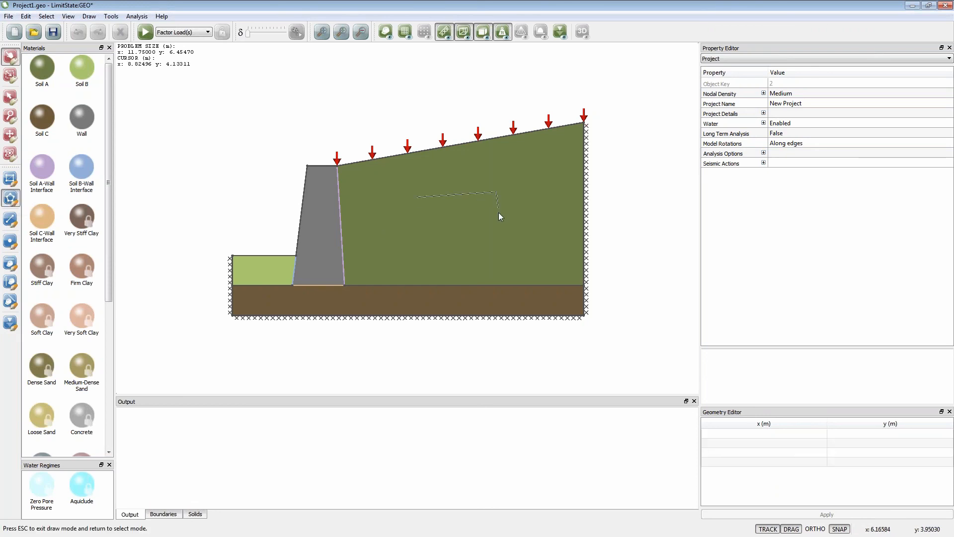
pyautogui.click(427, 259)
pyautogui.click(418, 198)
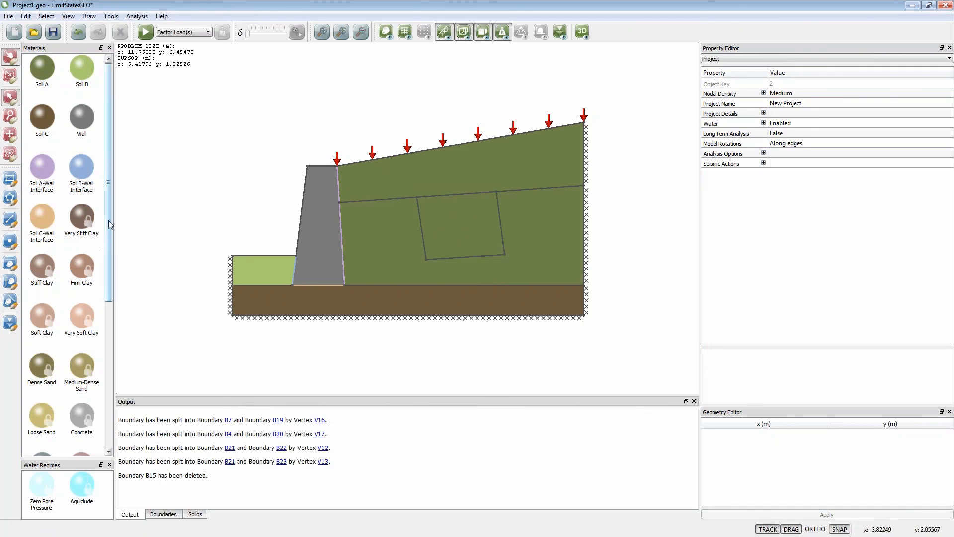
# - Assign the Concrete material to the four-sided zone in the backfill
pyautogui.scroll(-3, 109, 237)
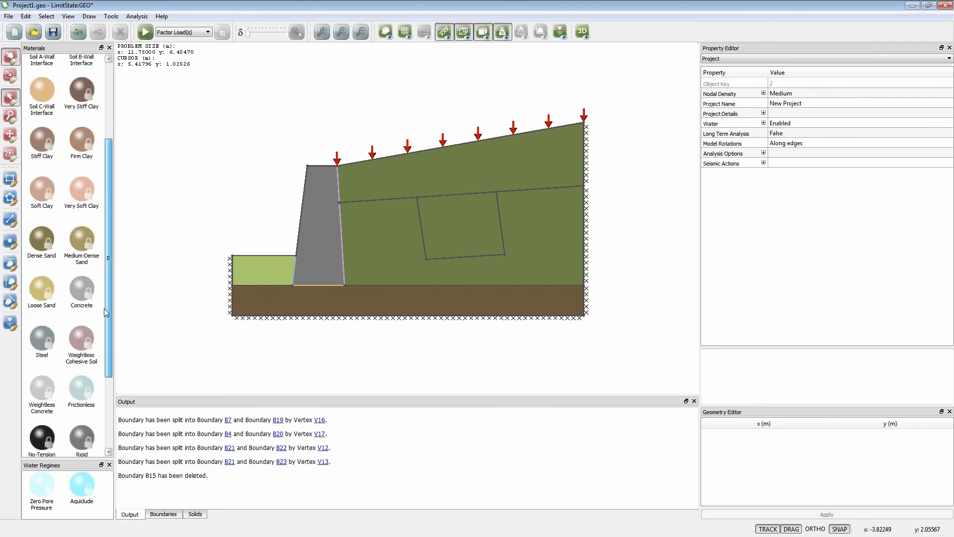
pyautogui.moveTo(82, 270); pyautogui.dragTo(447, 245)
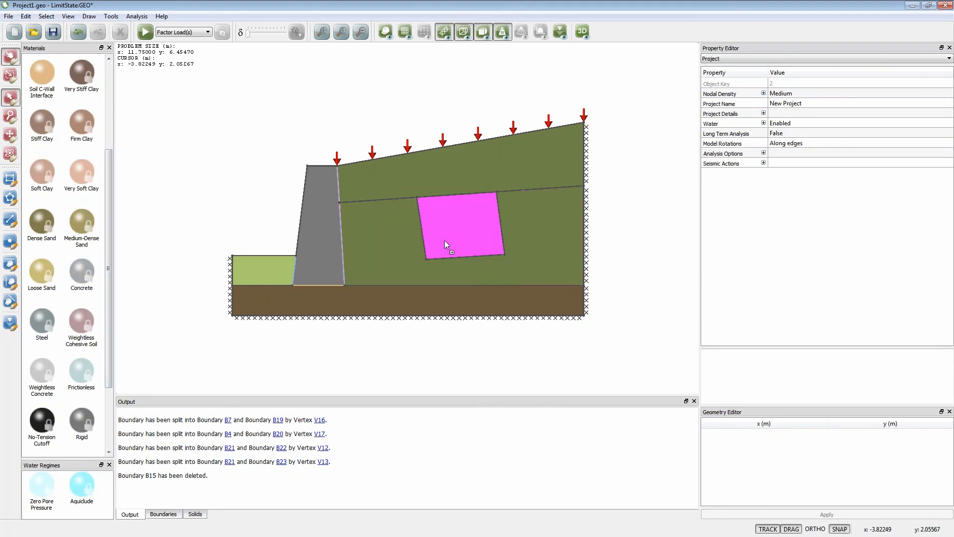
pyautogui.click(536, 291)
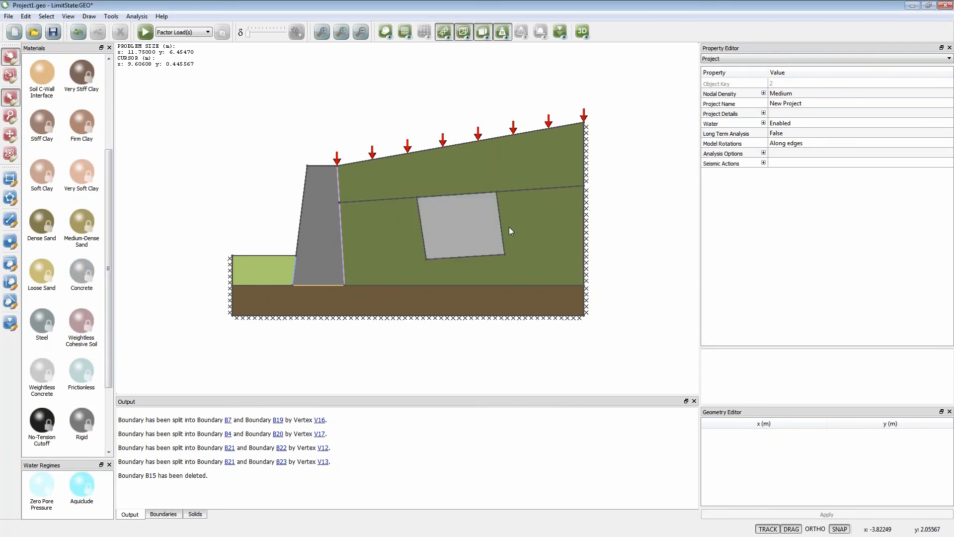
# - Solve the gravity wall model containing the concrete block and view the project's nodal density options
pyautogui.click(146, 33)
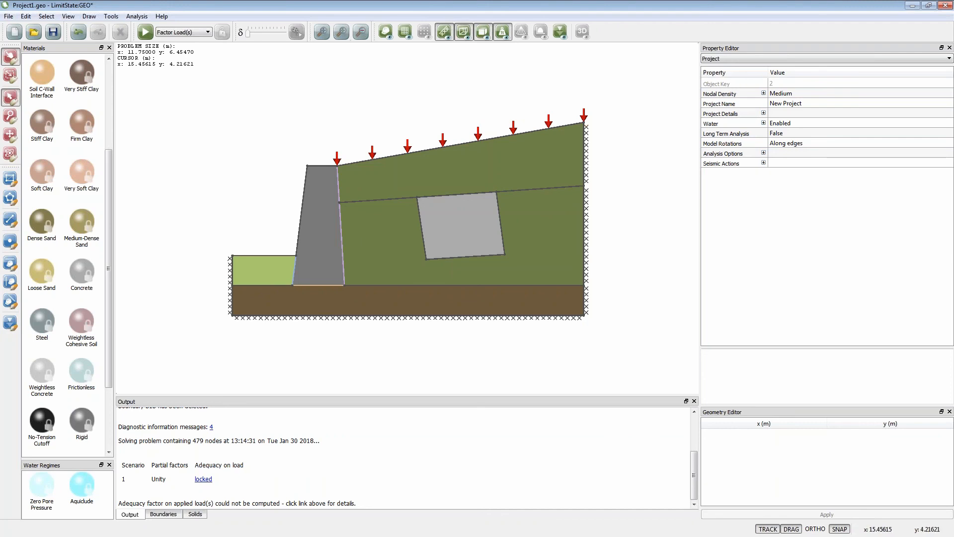
pyautogui.click(788, 96)
pyautogui.click(948, 93)
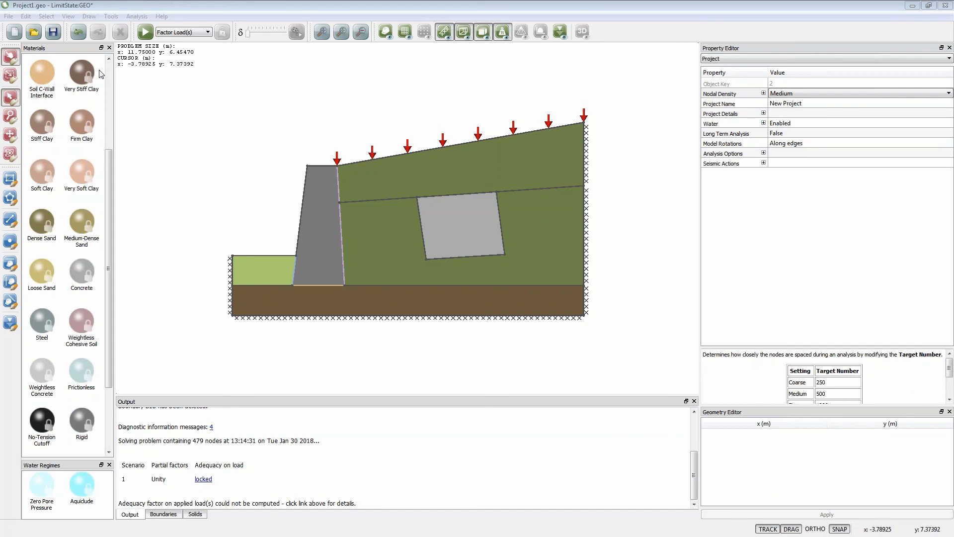
# - Replace the modified model with a fresh default Gravity Wall project, without saving the current file
pyautogui.click(14, 32)
pyautogui.click(479, 288)
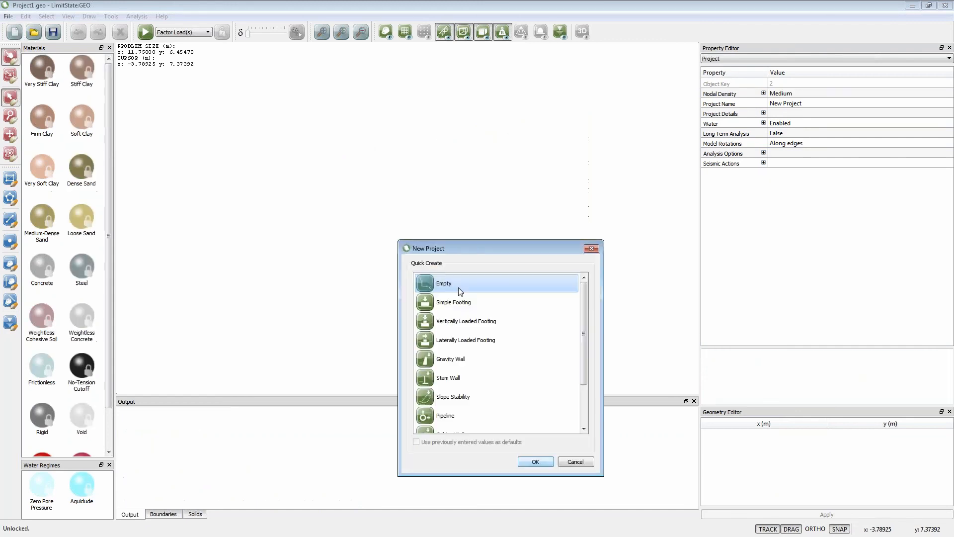
pyautogui.click(442, 366)
pyautogui.click(527, 465)
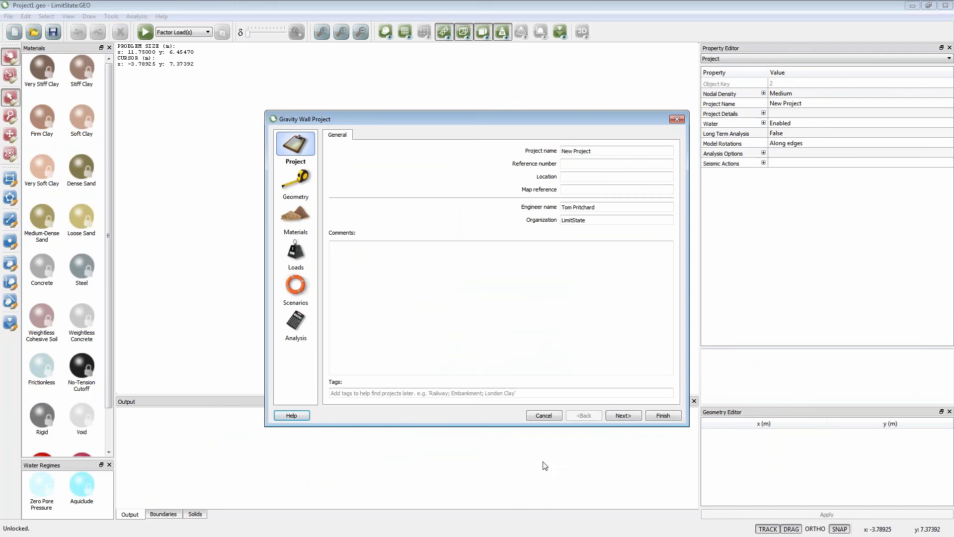
pyautogui.click(650, 417)
# - Solve the default gravity wall model, animate its failure mechanism twice and unlock the model for editing
pyautogui.click(146, 32)
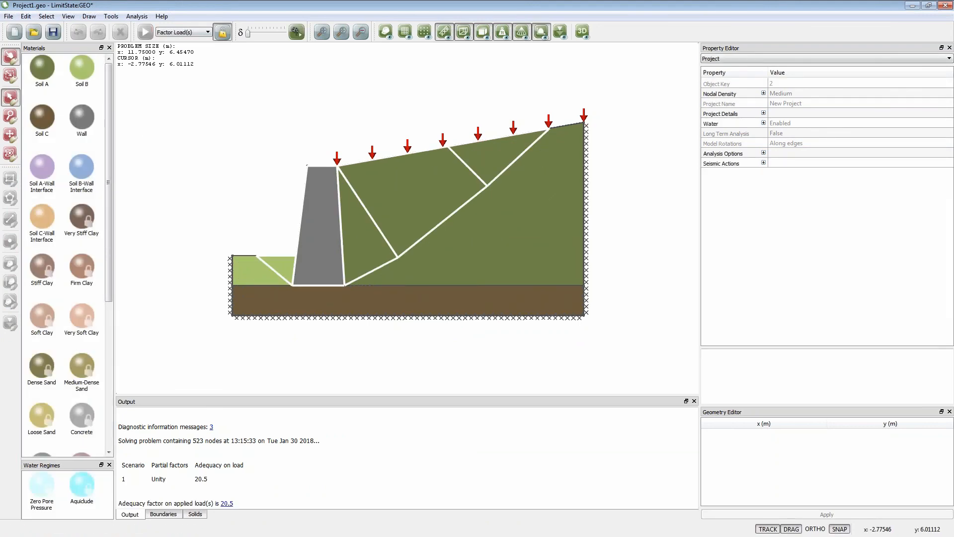
pyautogui.click(297, 32)
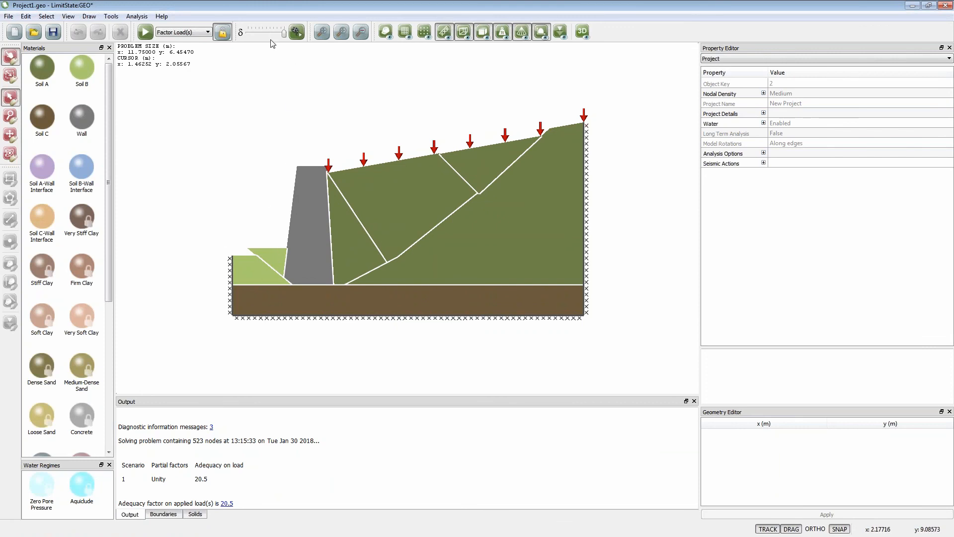
pyautogui.moveTo(284, 35); pyautogui.dragTo(248, 38)
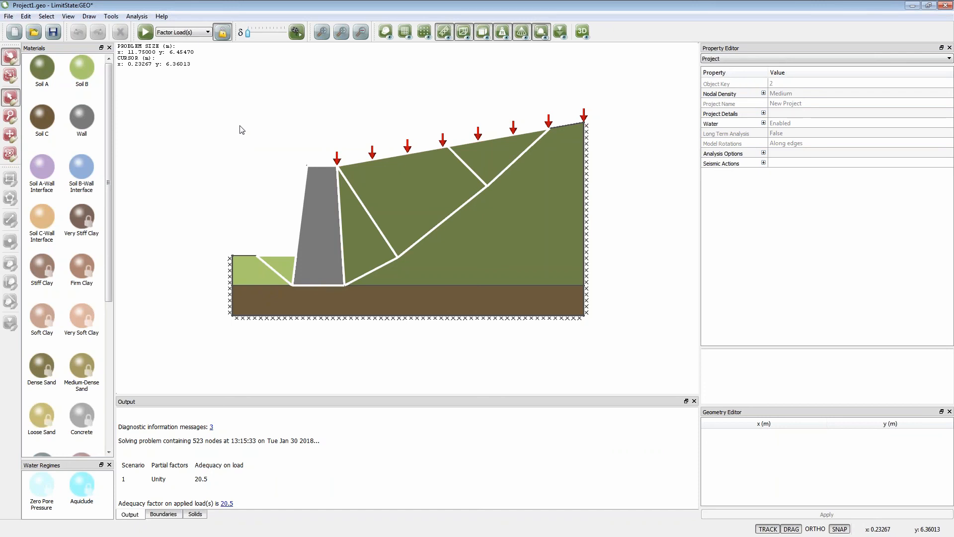
pyautogui.click(297, 32)
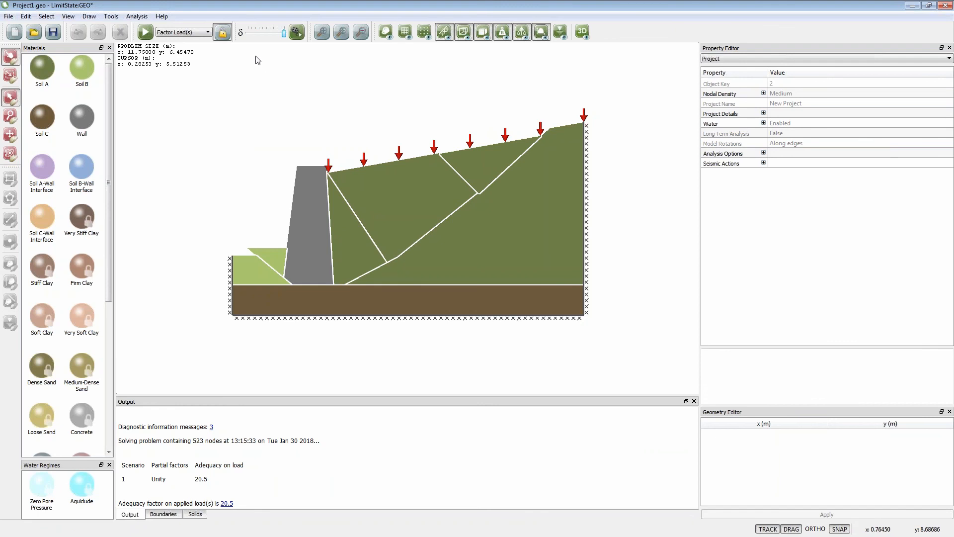
pyautogui.click(222, 32)
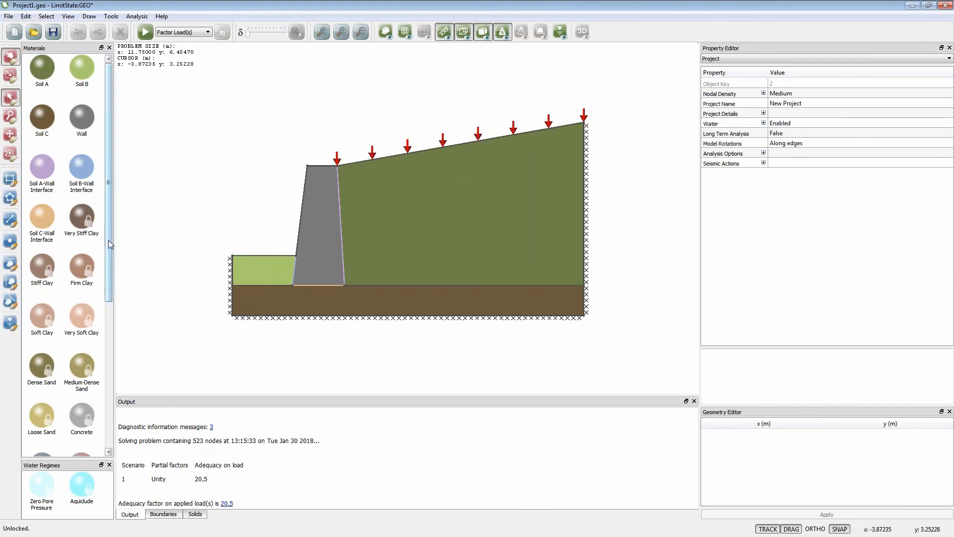
# - Assign Very Soft Clay to the foundation layer beneath the gravity wall and solve the model
pyautogui.moveTo(109, 244); pyautogui.dragTo(450, 310)
pyautogui.click(529, 295)
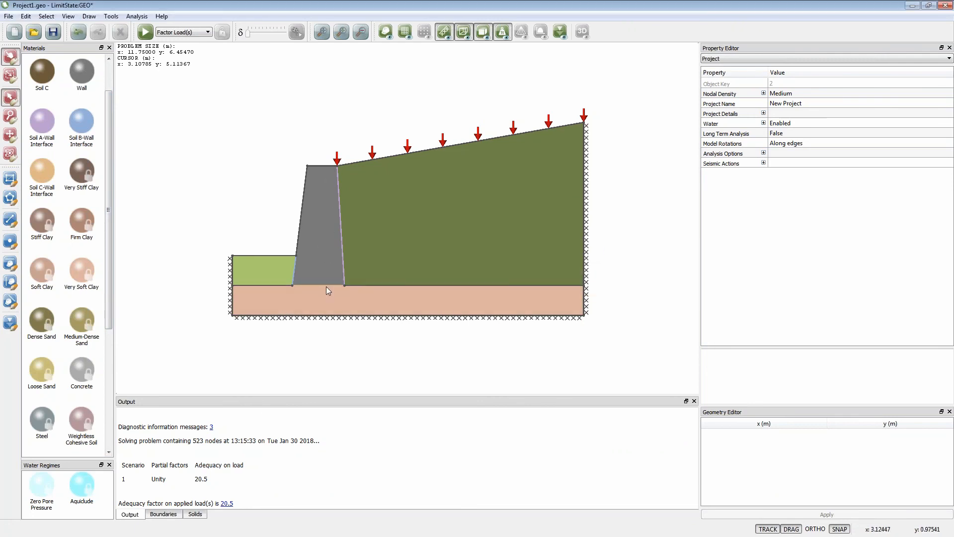
pyautogui.click(146, 32)
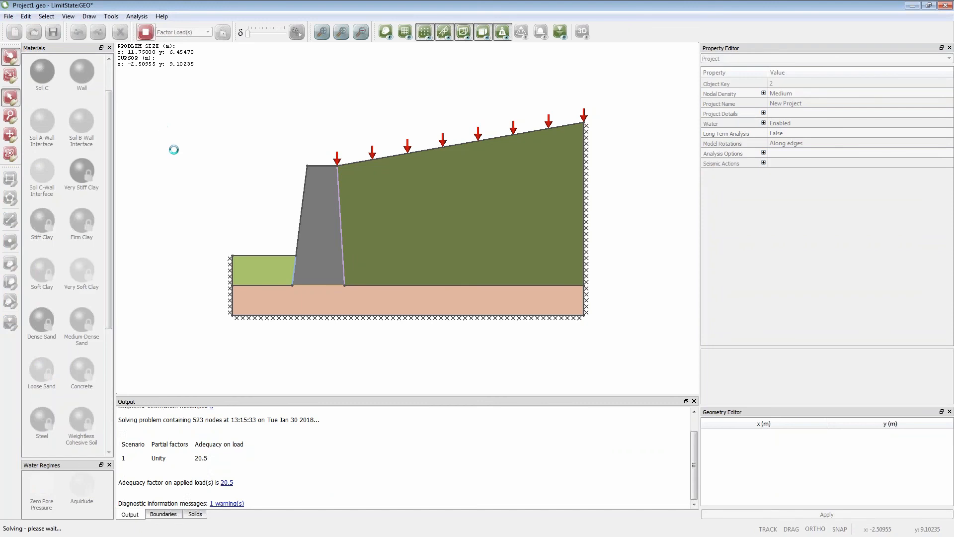